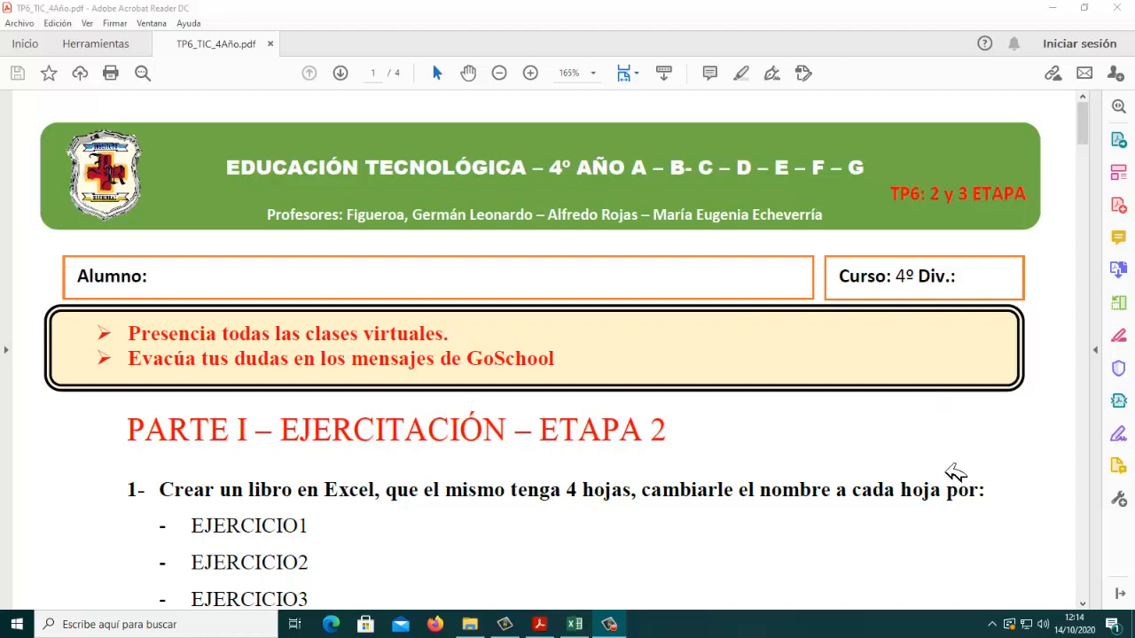
# Step: Read the first exercise in the PDF, switch to Excel and add three new sheets to the workbook
pyautogui.scroll(-1, 955, 474)
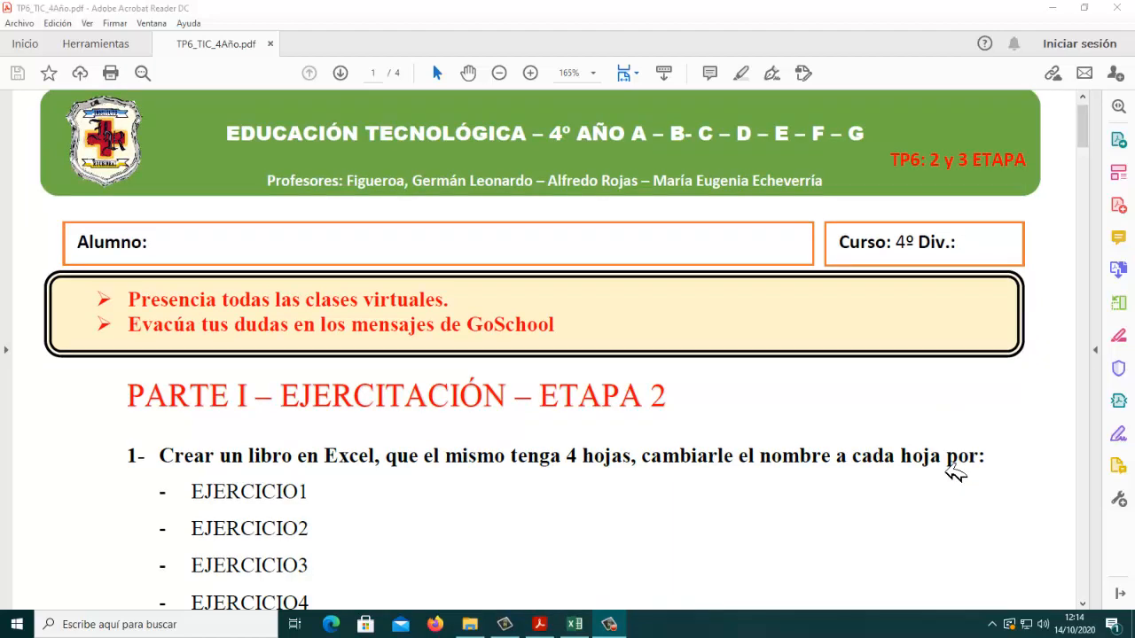
pyautogui.scroll(-3, 1031, 307)
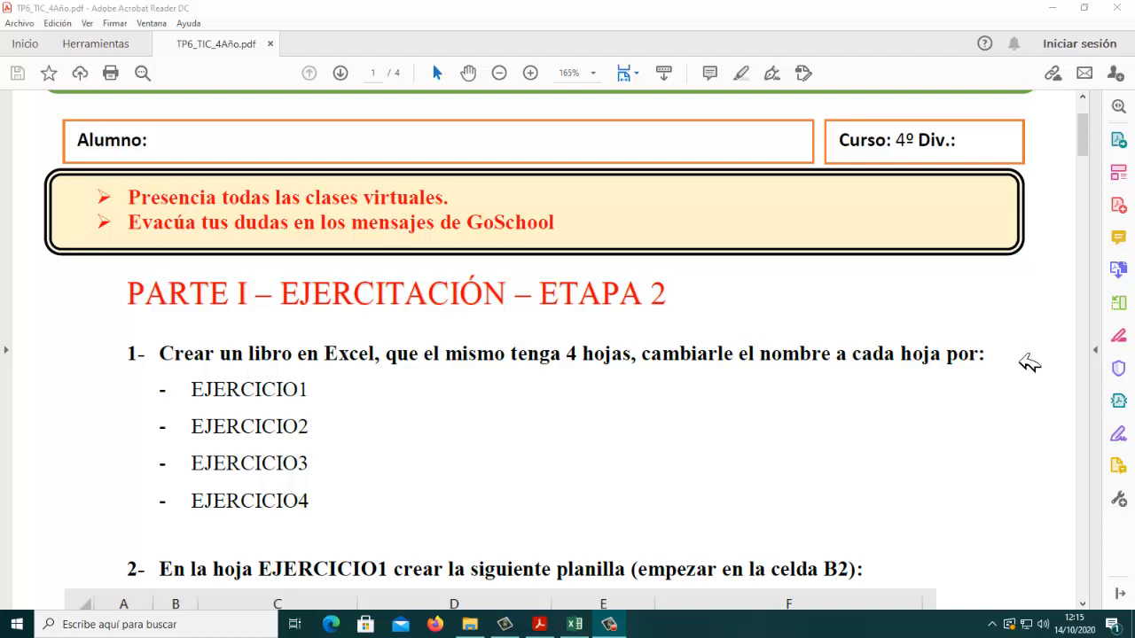
pyautogui.click(574, 624)
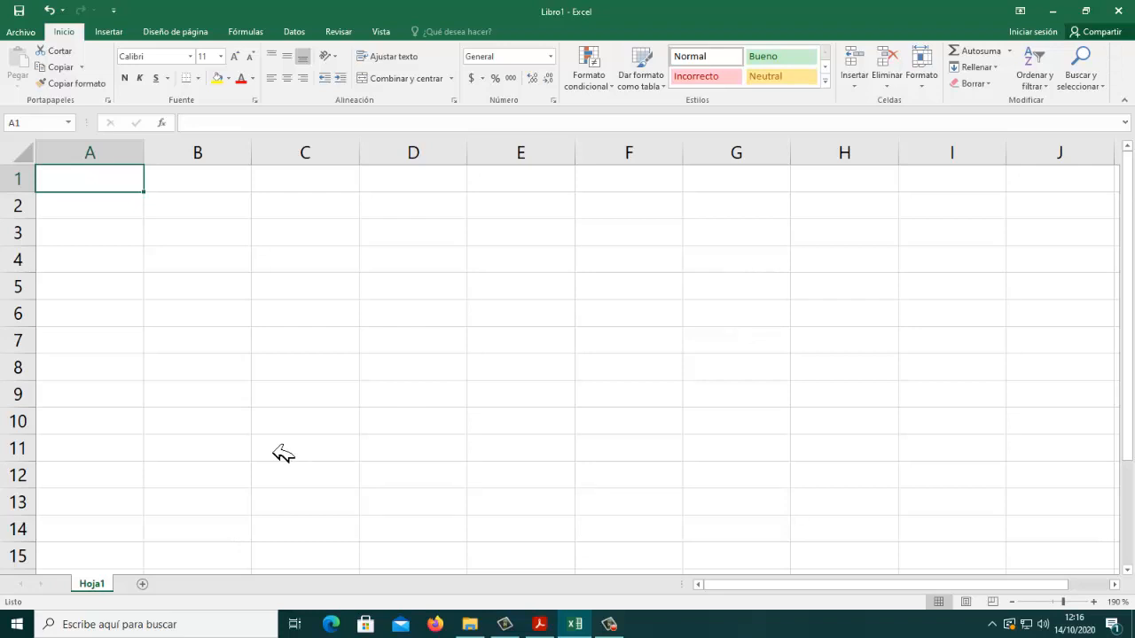
pyautogui.click(141, 585)
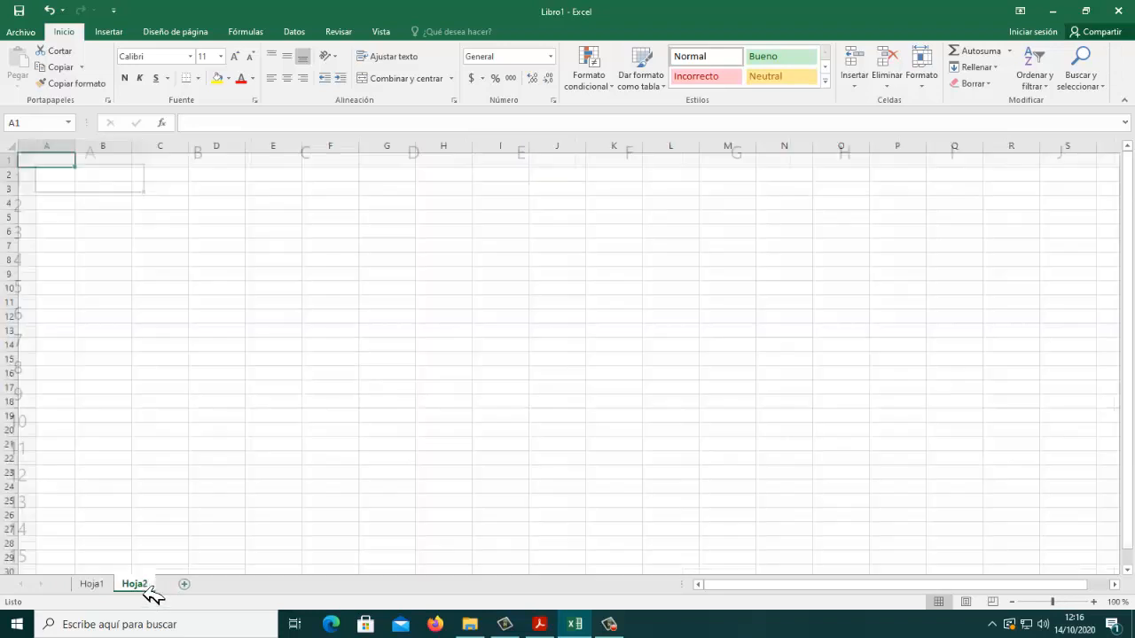
pyautogui.click(186, 585)
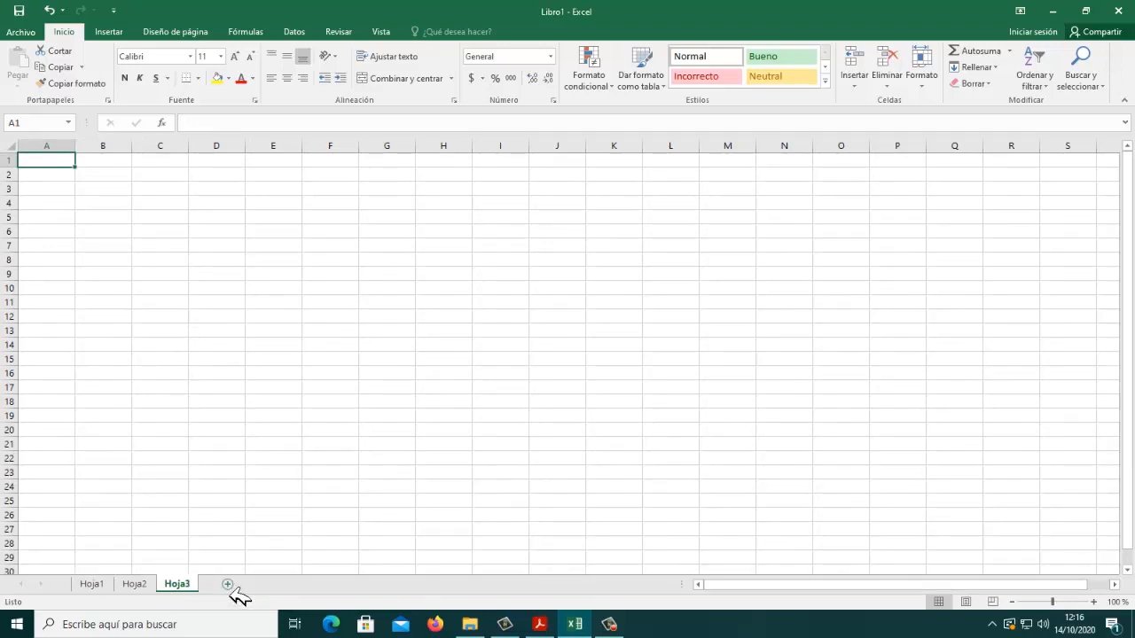
pyautogui.click(230, 586)
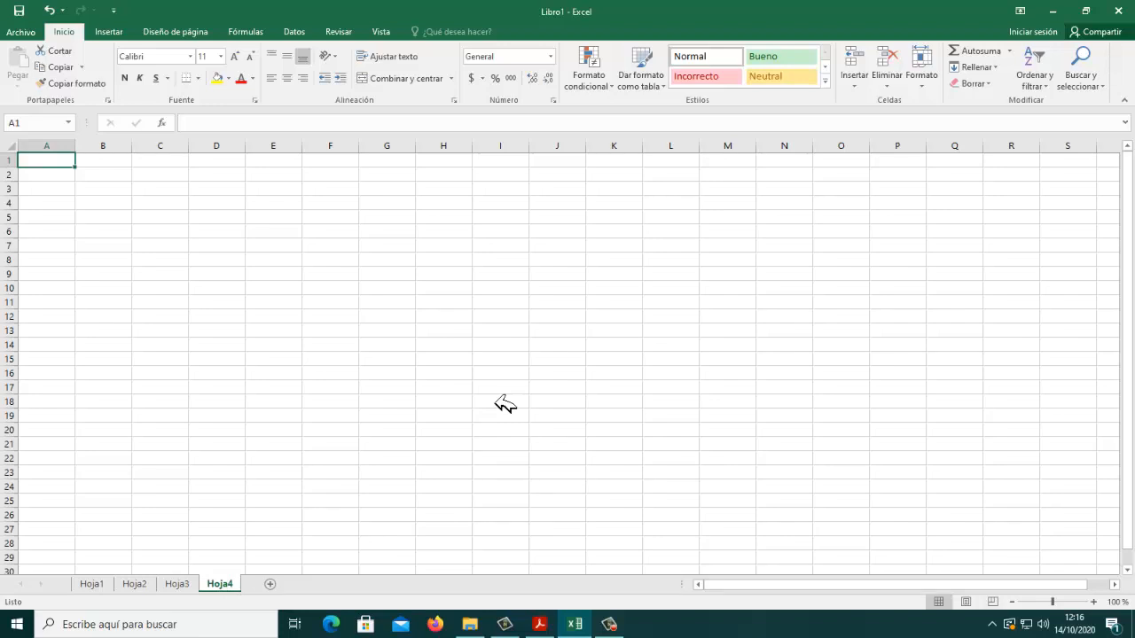
# Step: Rename the sheet Hoja4 as EJERCICIO4
pyautogui.doubleClick(230, 588)
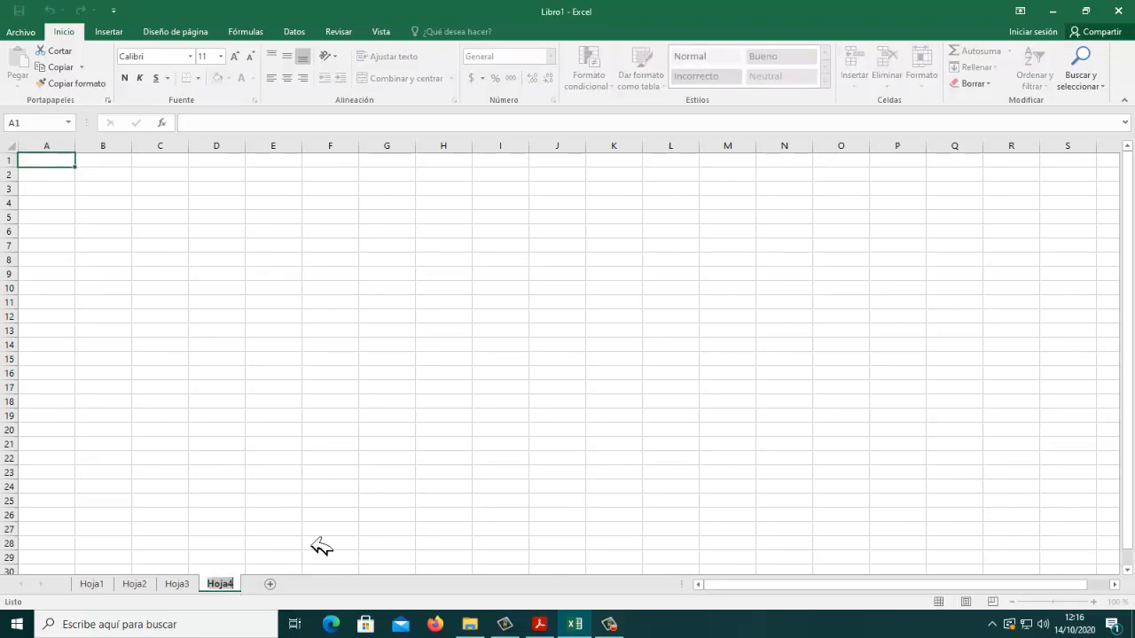
pyautogui.write('EJERCICIO4')
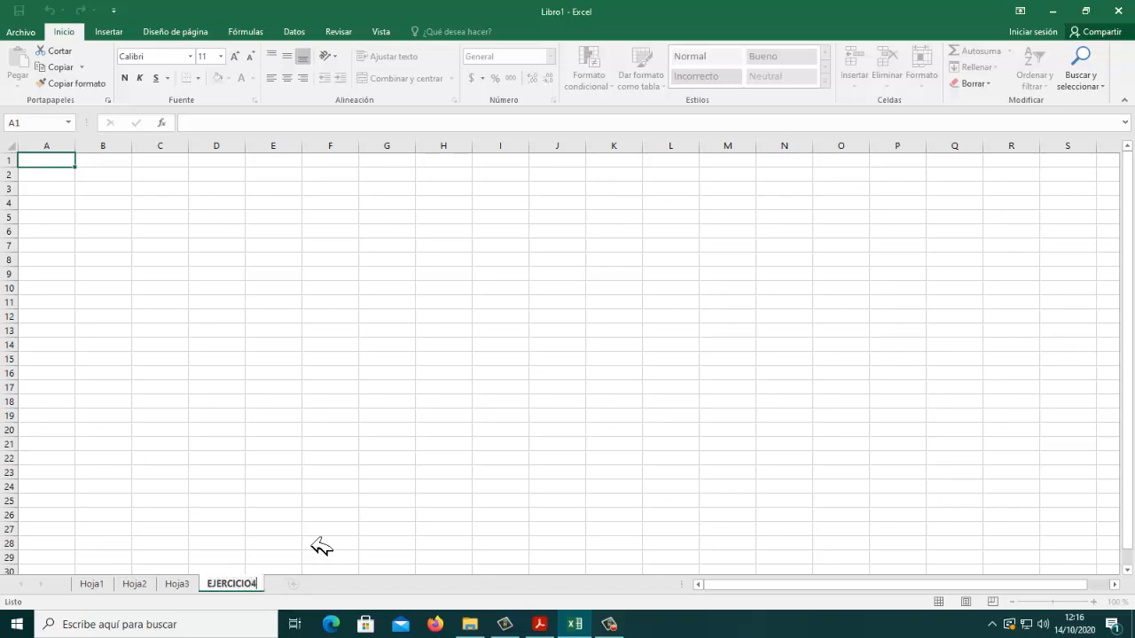
# Step: Rename the sheet Hoja3 as EJERCICIO3
pyautogui.click(185, 585)
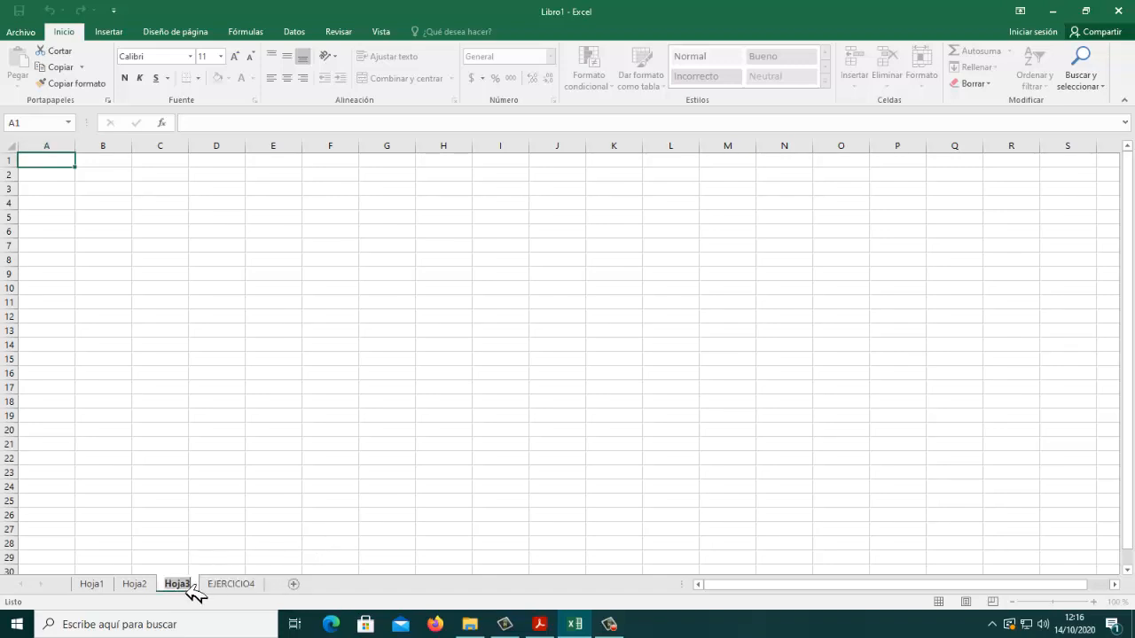
pyautogui.doubleClick(178, 584)
pyautogui.write('EJERCICIO')
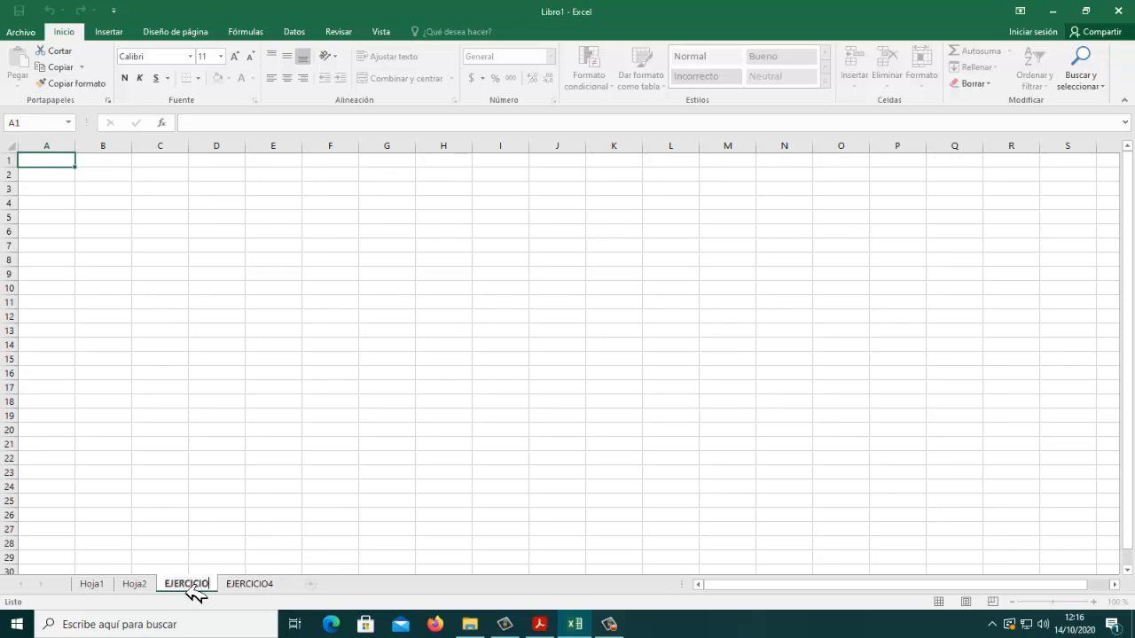
pyautogui.write('3')
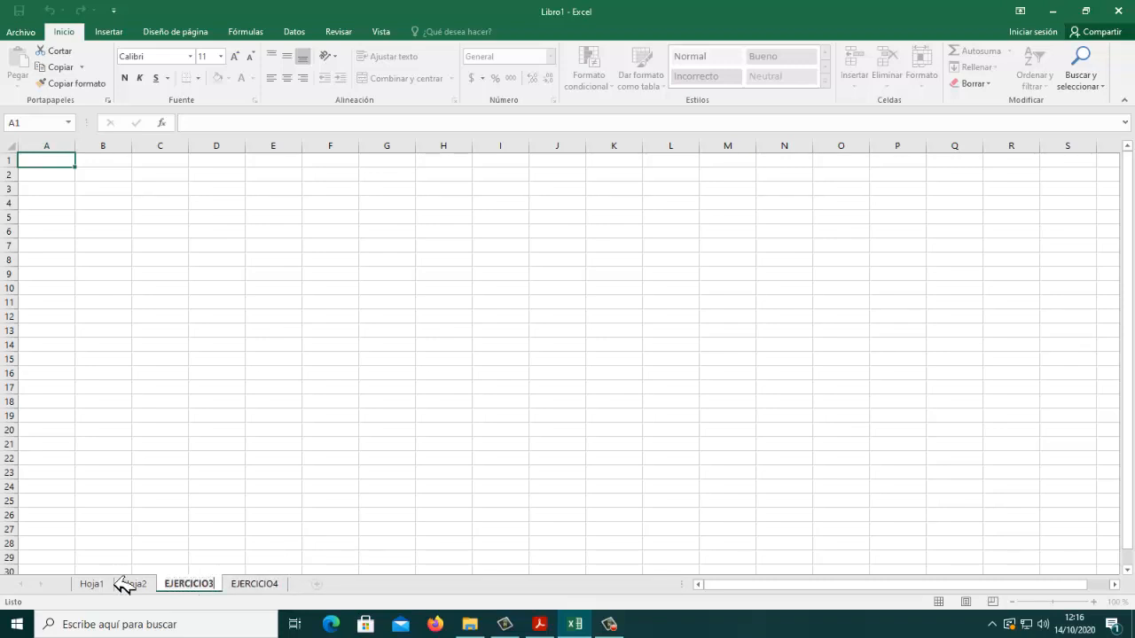
# Step: Rename the sheet Hoja2 as EJERCICIO2
pyautogui.click(135, 585)
pyautogui.doubleClick(135, 585)
pyautogui.write('E')
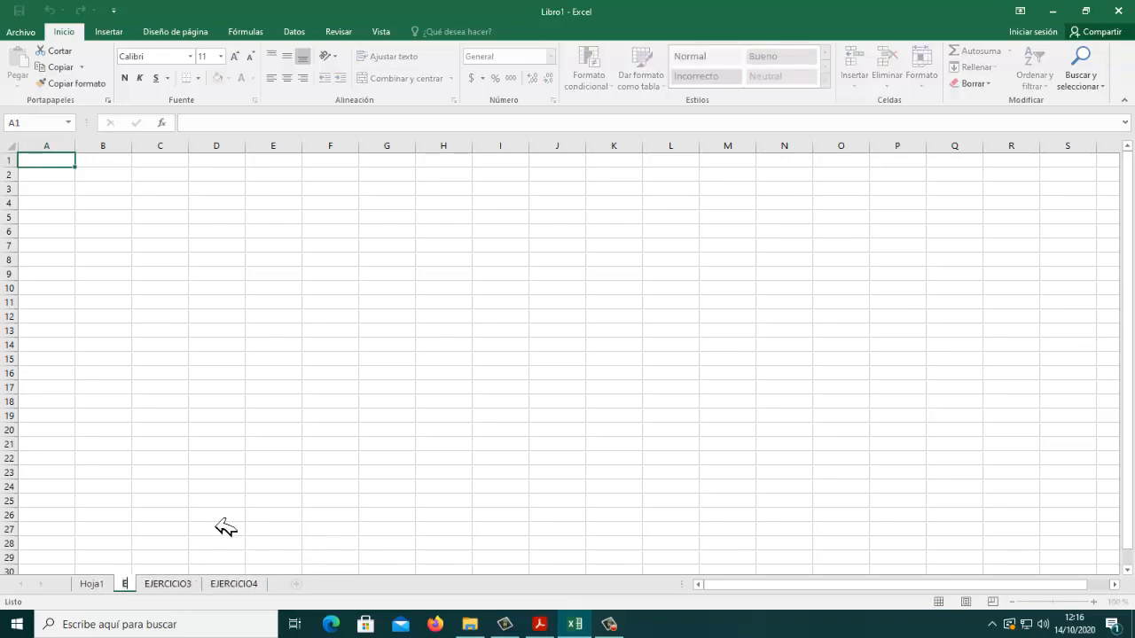
pyautogui.write('JERCICIO2')
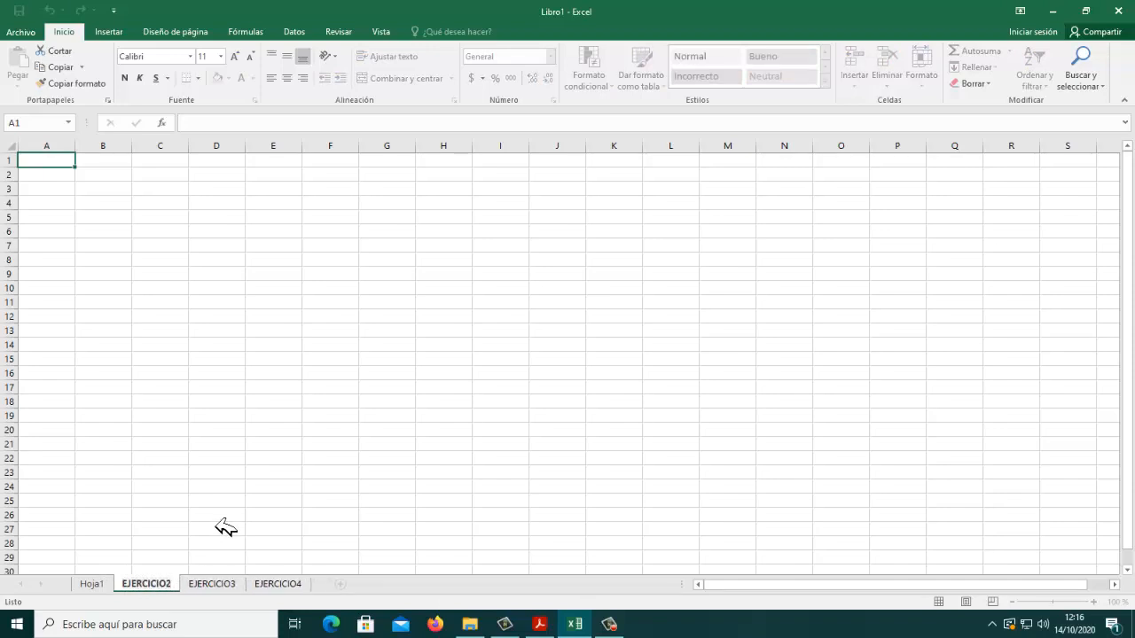
# Step: Rename the sheet Hoja1 as EJERCCIO1
pyautogui.click(102, 585)
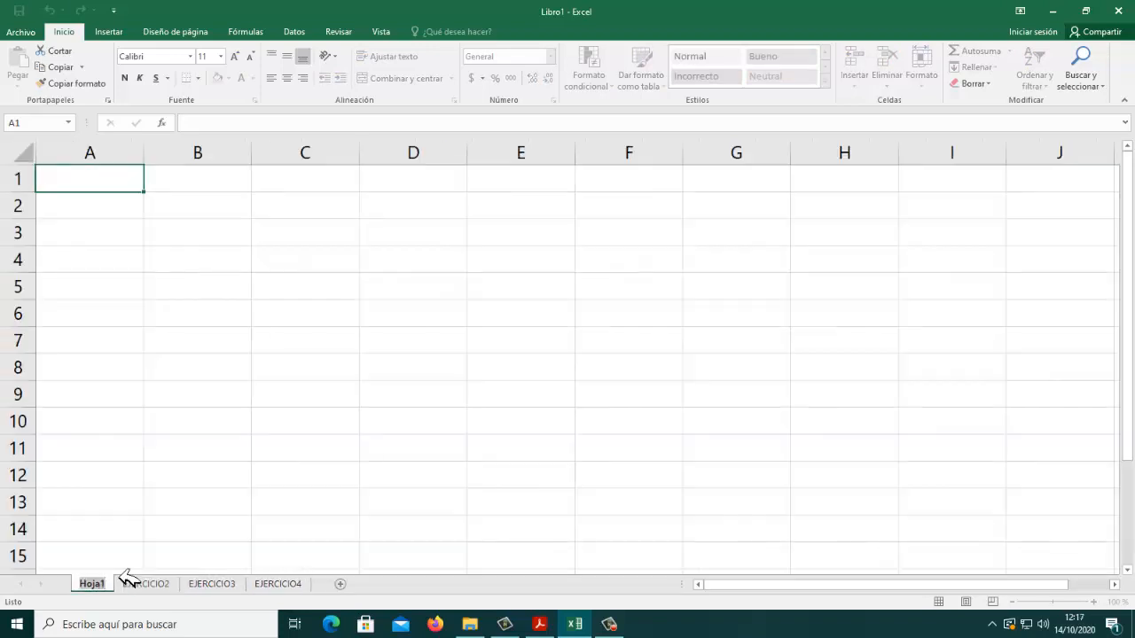
pyautogui.write('EJERCICIO1')
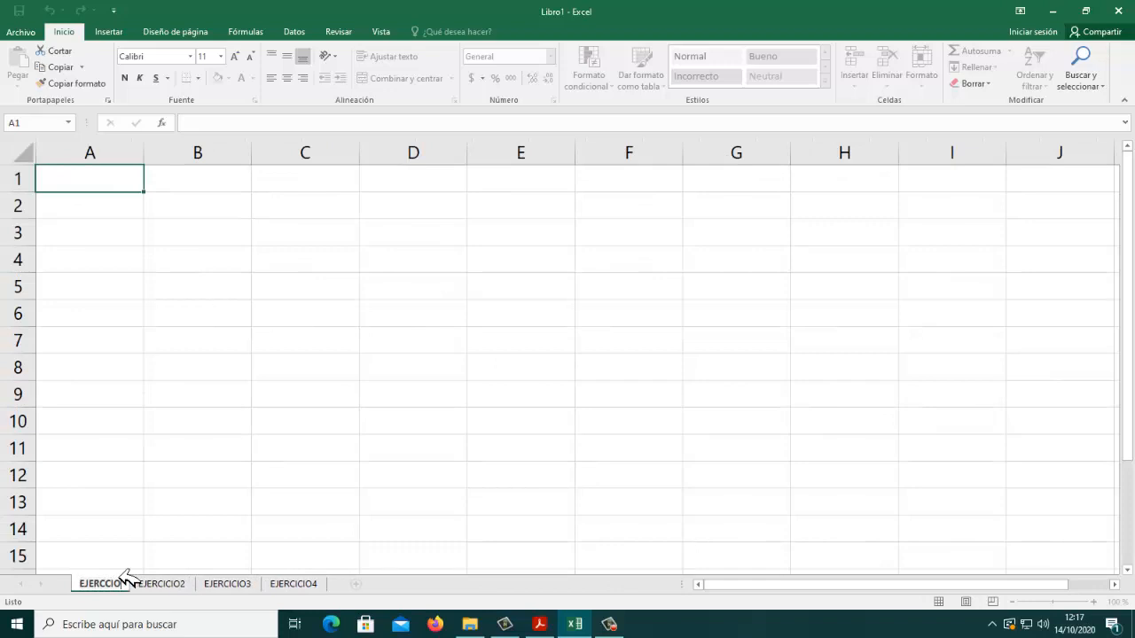
pyautogui.press('Return')
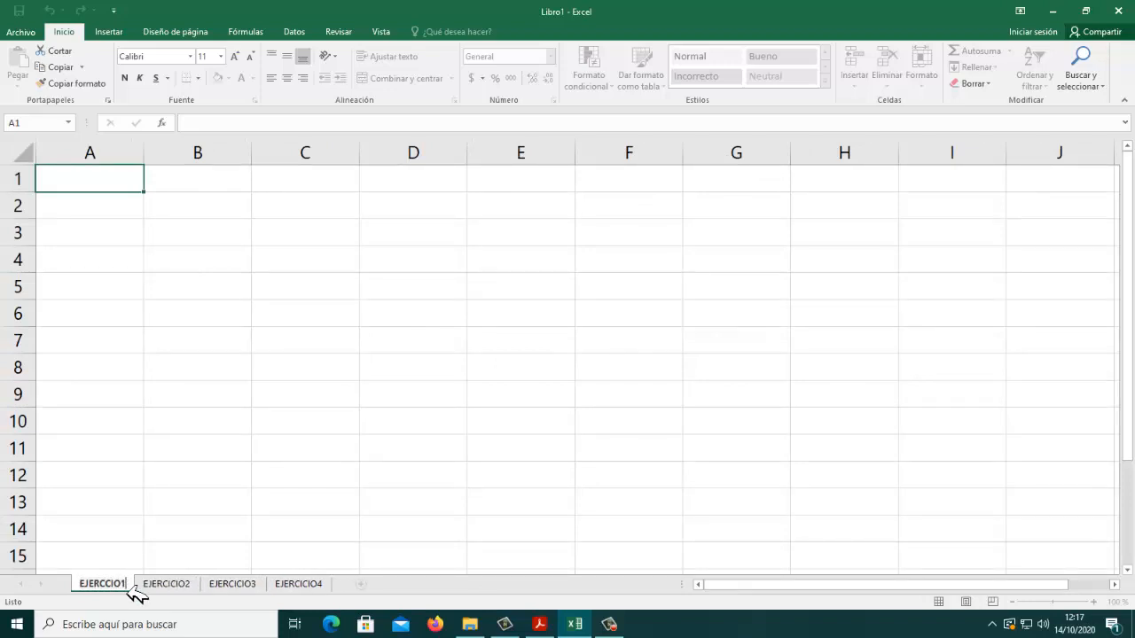
pyautogui.press('Return')
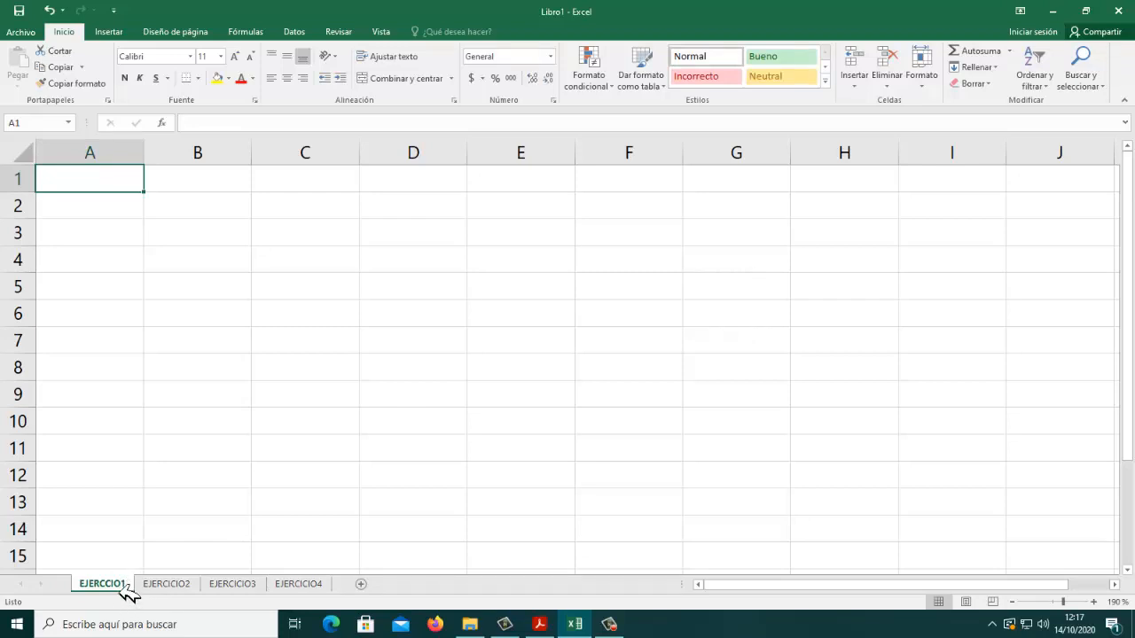
# Step: Correct the misspelled name of the first sheet to EJERCICIO1
pyautogui.rightClick(126, 589)
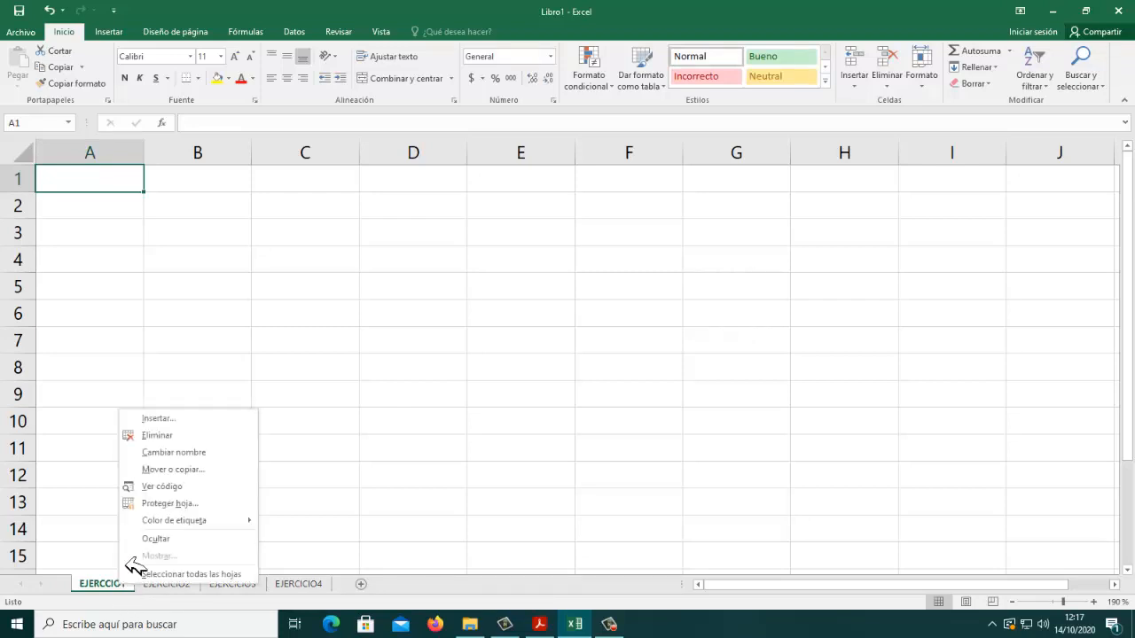
pyautogui.click(190, 459)
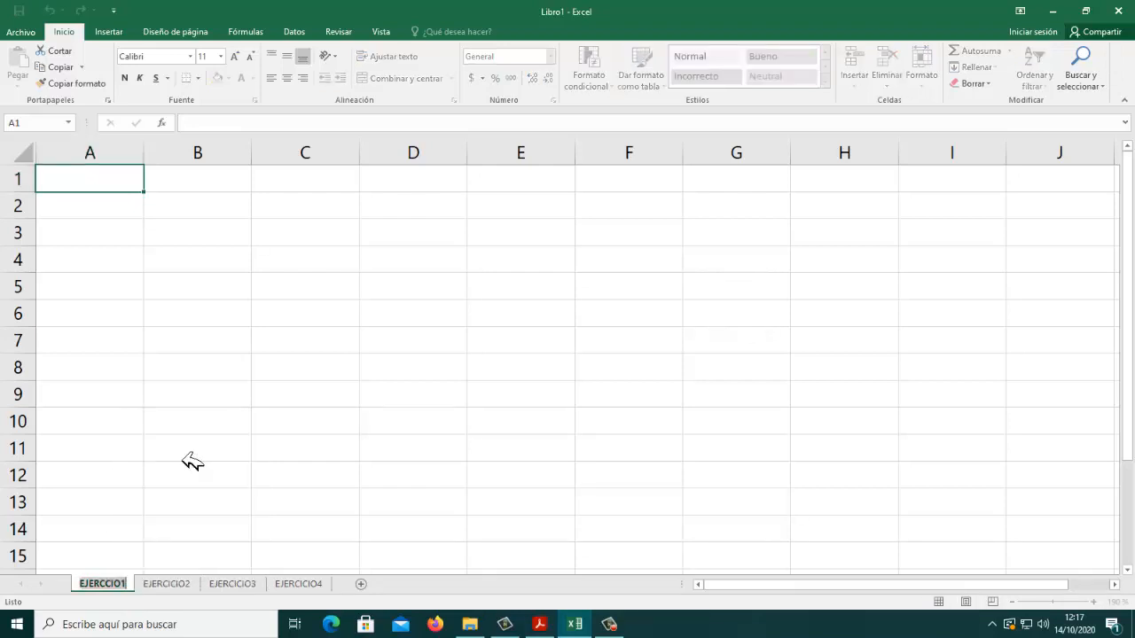
pyautogui.write('EJERCICIO')
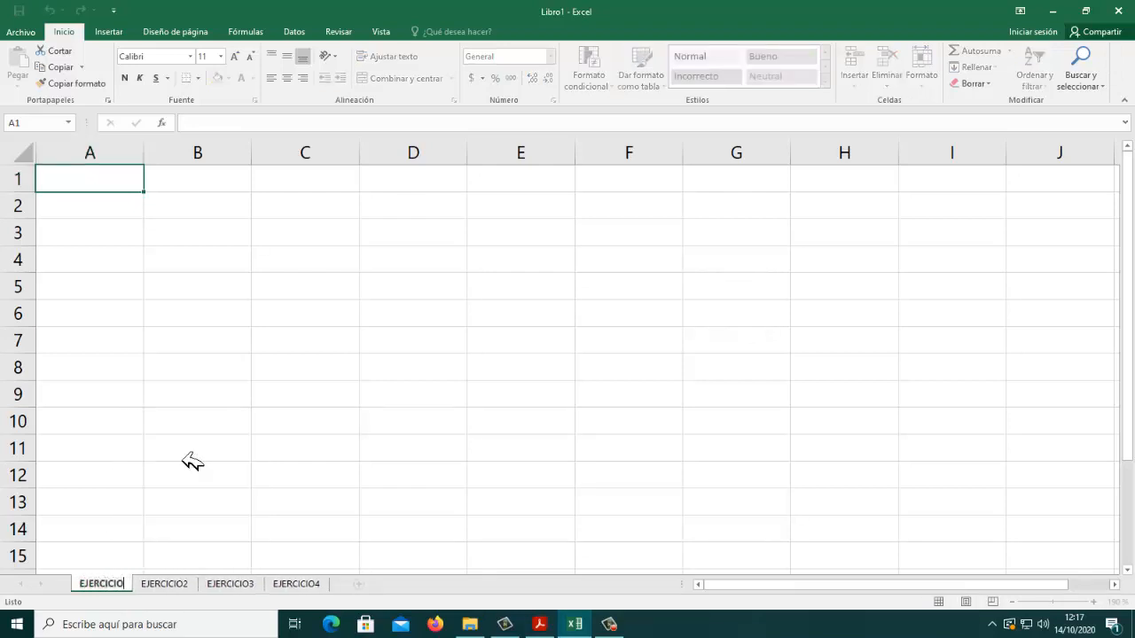
pyautogui.write('1')
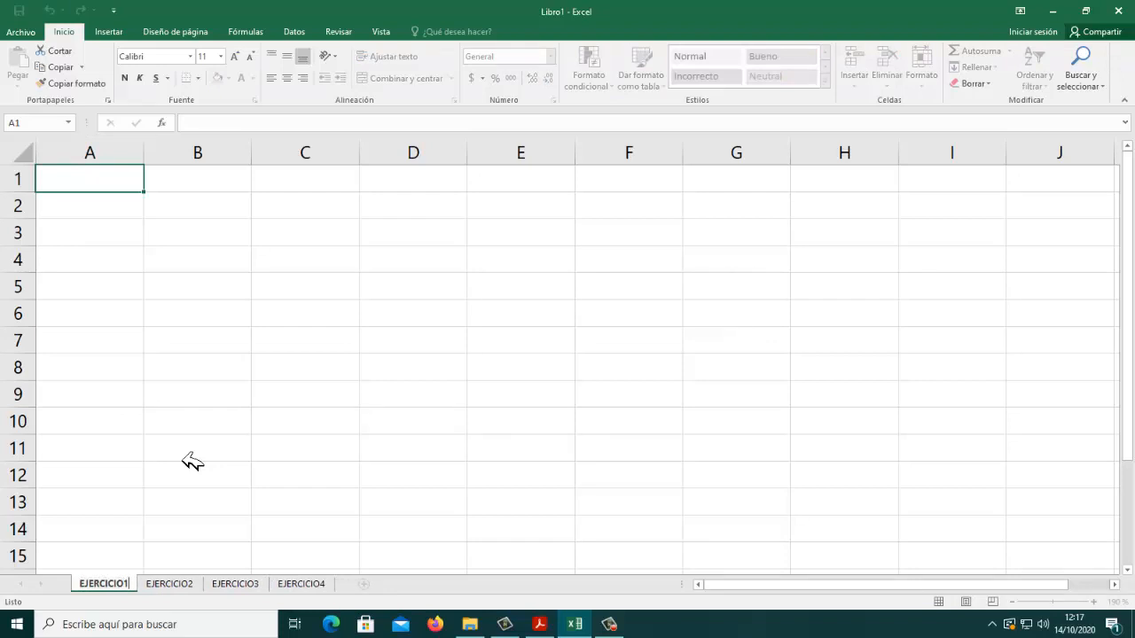
pyautogui.click(192, 460)
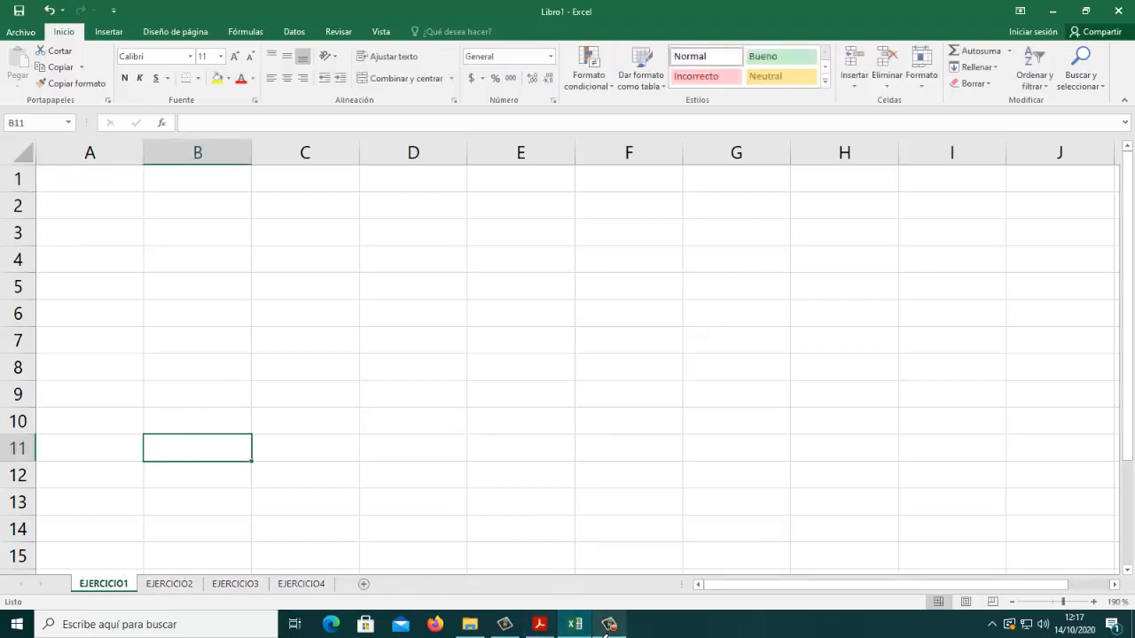
pyautogui.click(612, 629)
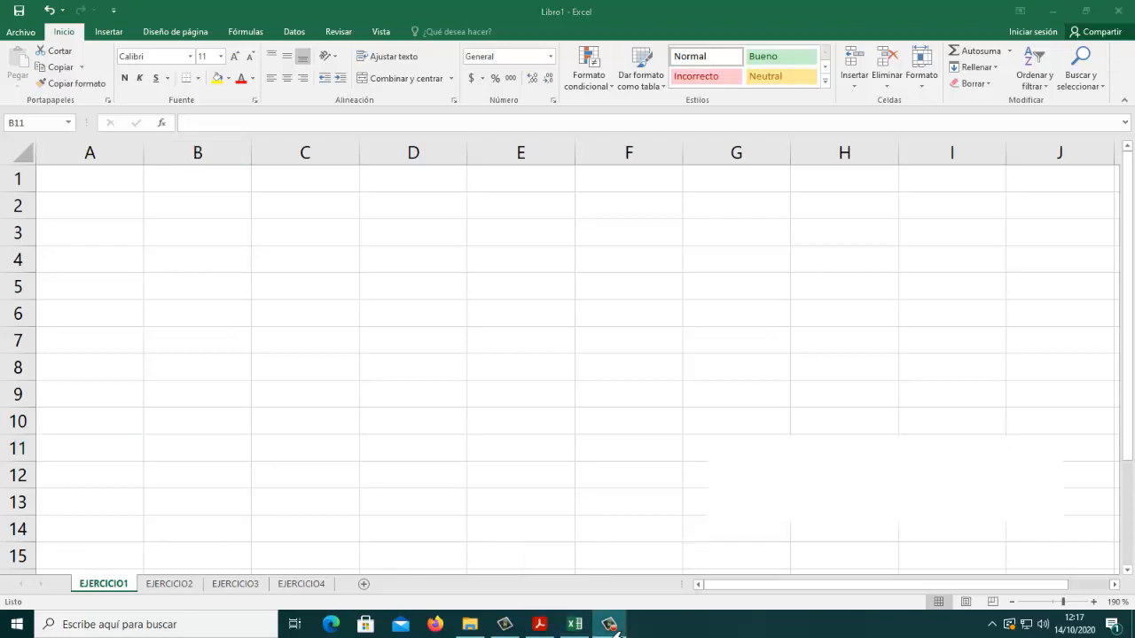
pyautogui.click(610, 627)
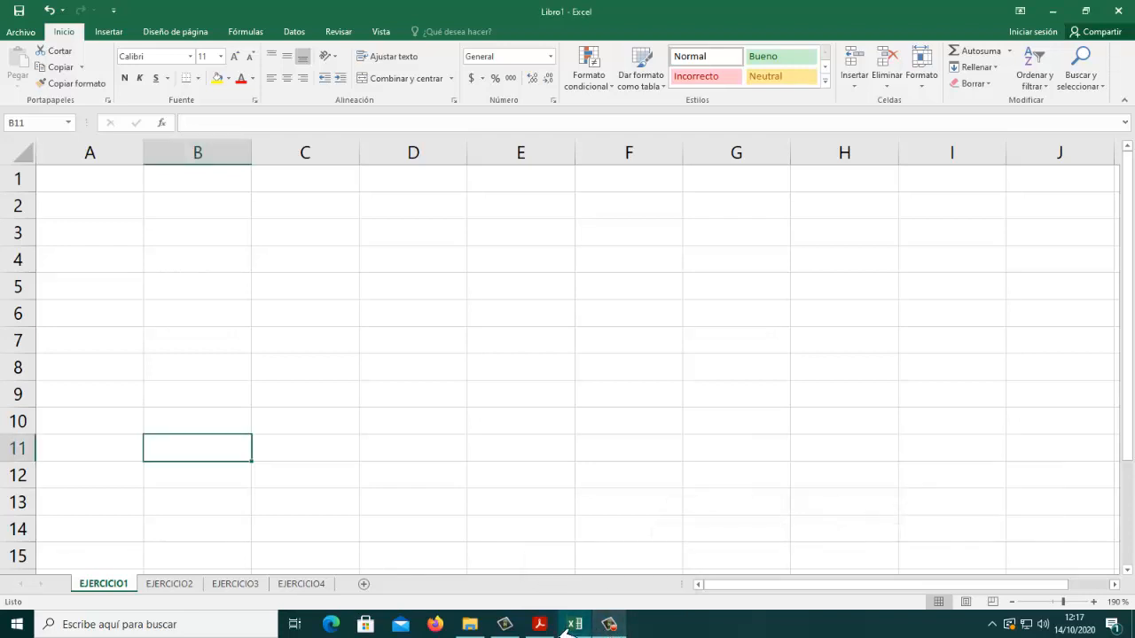
# Step: Switch to the assignment PDF in Acrobat Reader and examine the whole COVID 19 table of exercise 2 at 150% zoom
pyautogui.click(539, 624)
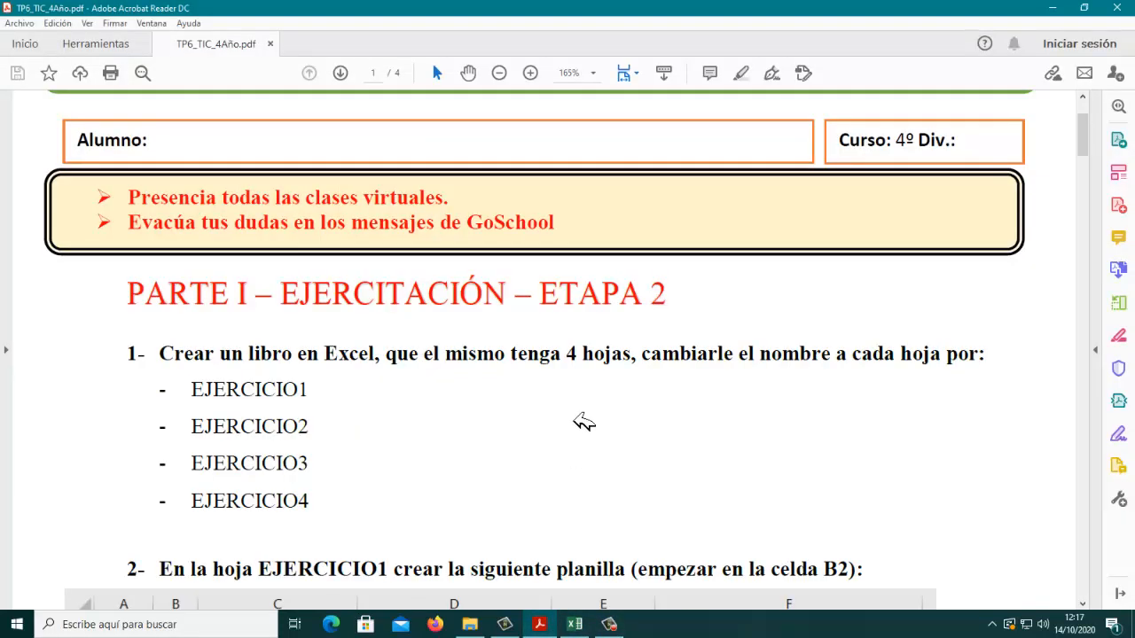
pyautogui.scroll(-5, 584, 422)
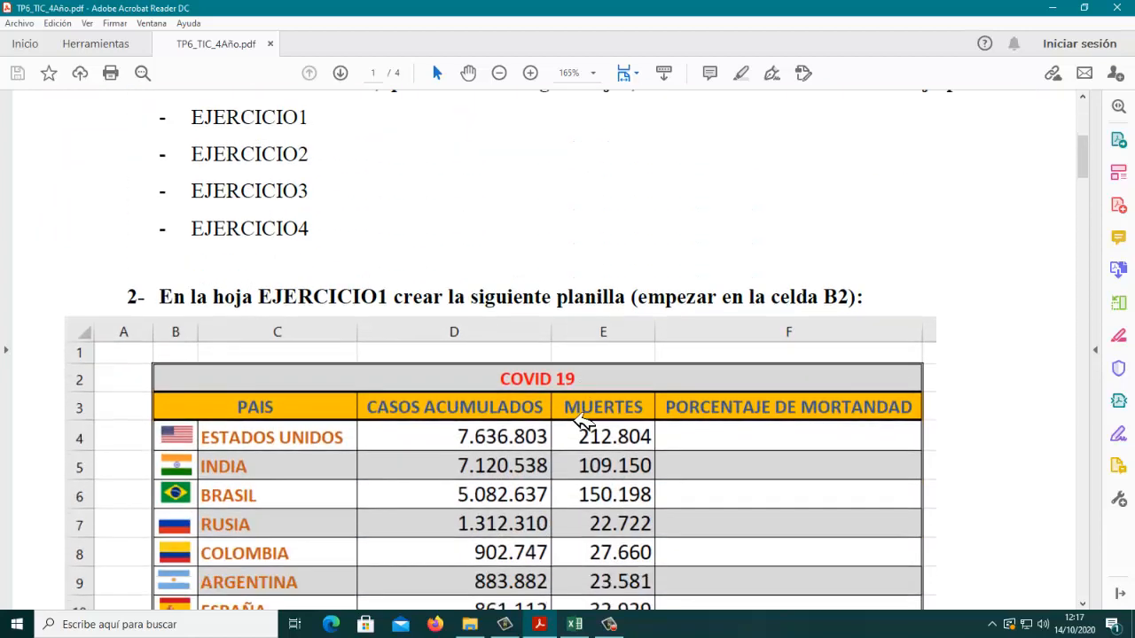
pyautogui.scroll(-3, 583, 421)
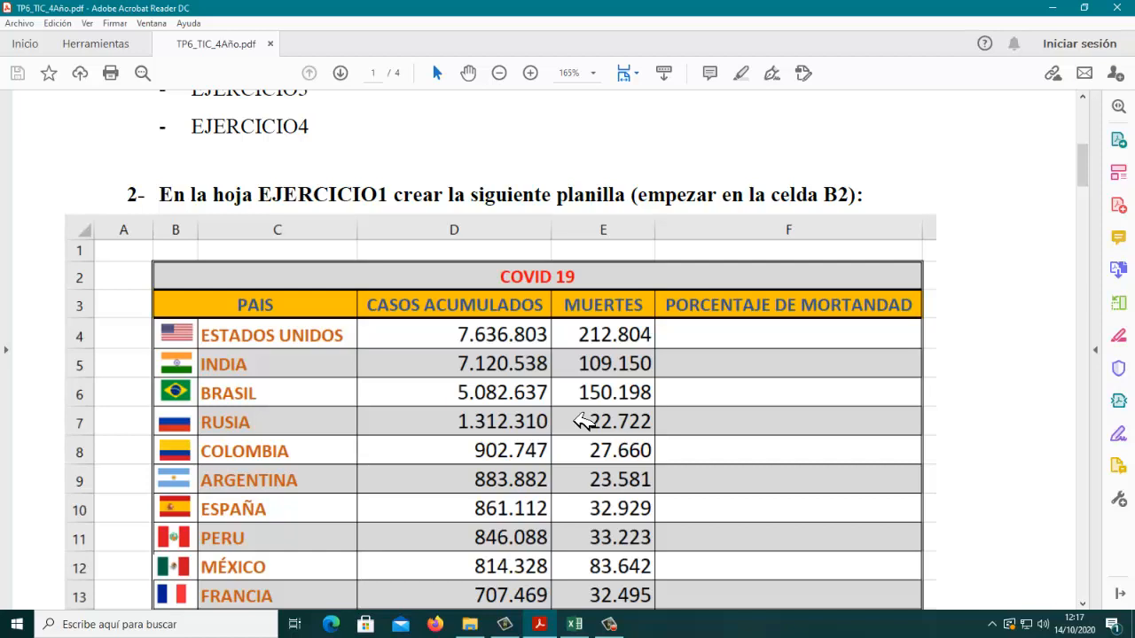
pyautogui.scroll(-2, 583, 422)
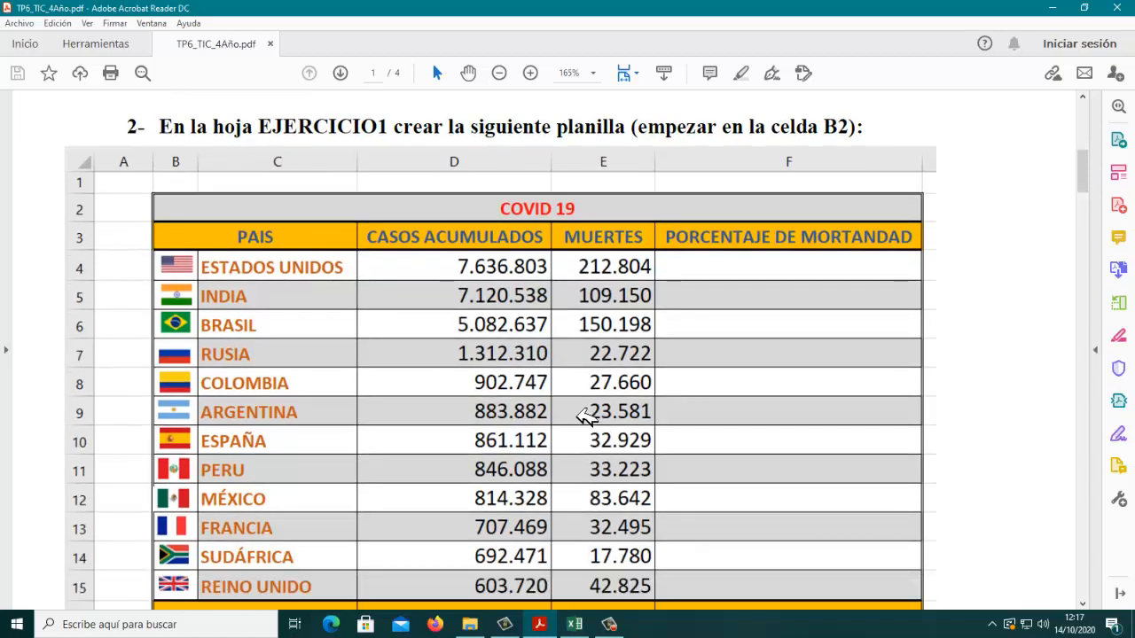
pyautogui.scroll(-1, 584, 416)
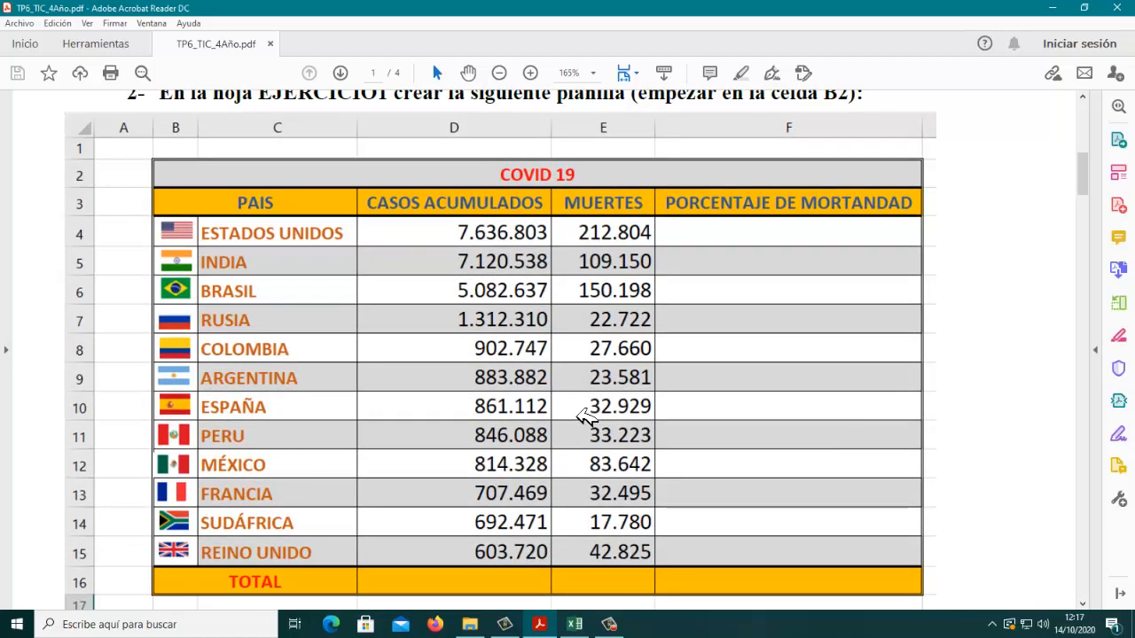
pyautogui.scroll(-1, 584, 417)
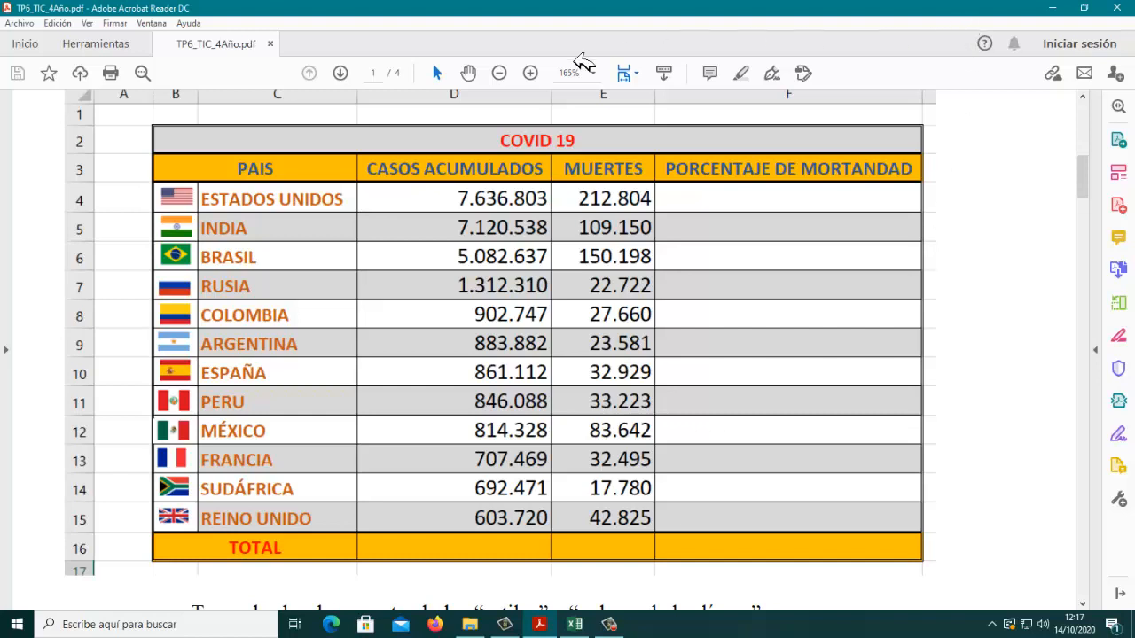
pyautogui.click(501, 74)
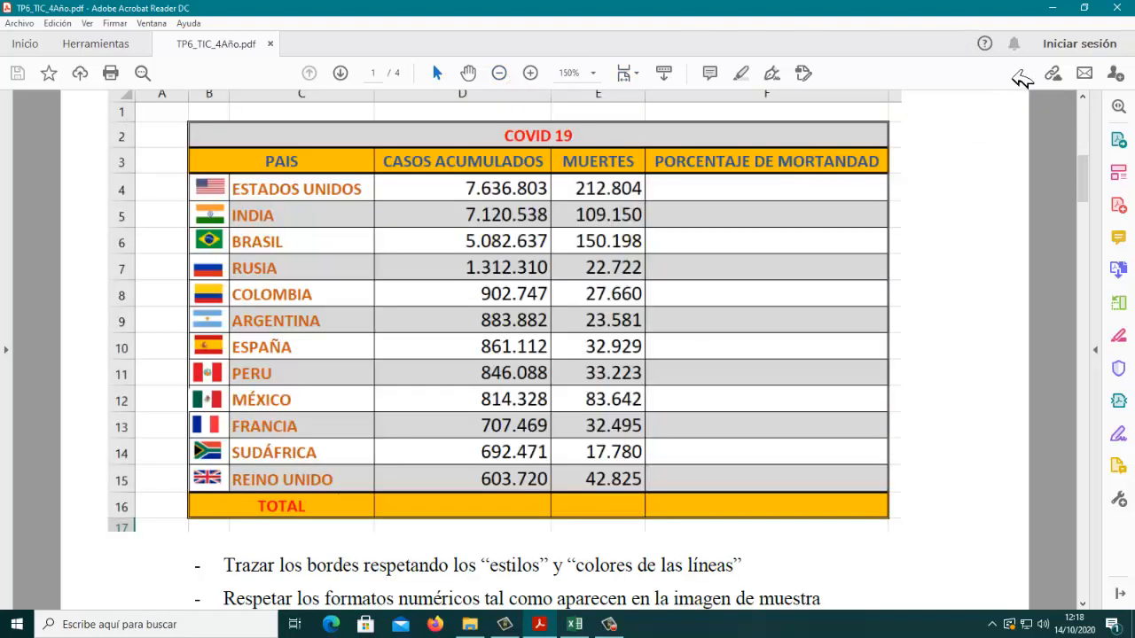
pyautogui.click(1082, 96)
pyautogui.click(1083, 95)
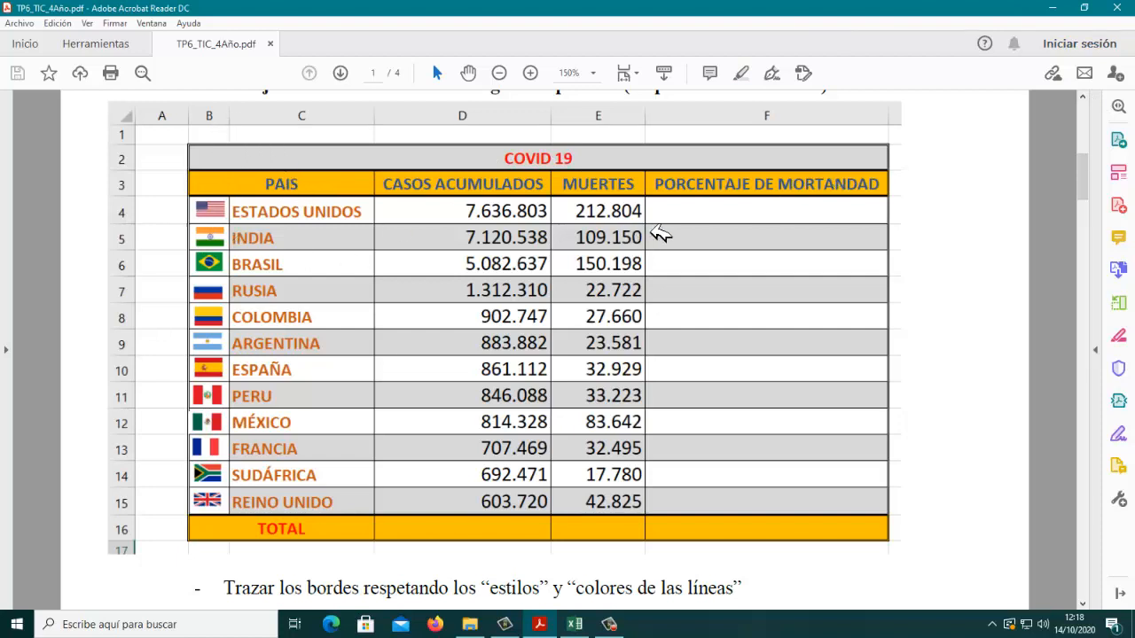
pyautogui.scroll(1, 661, 233)
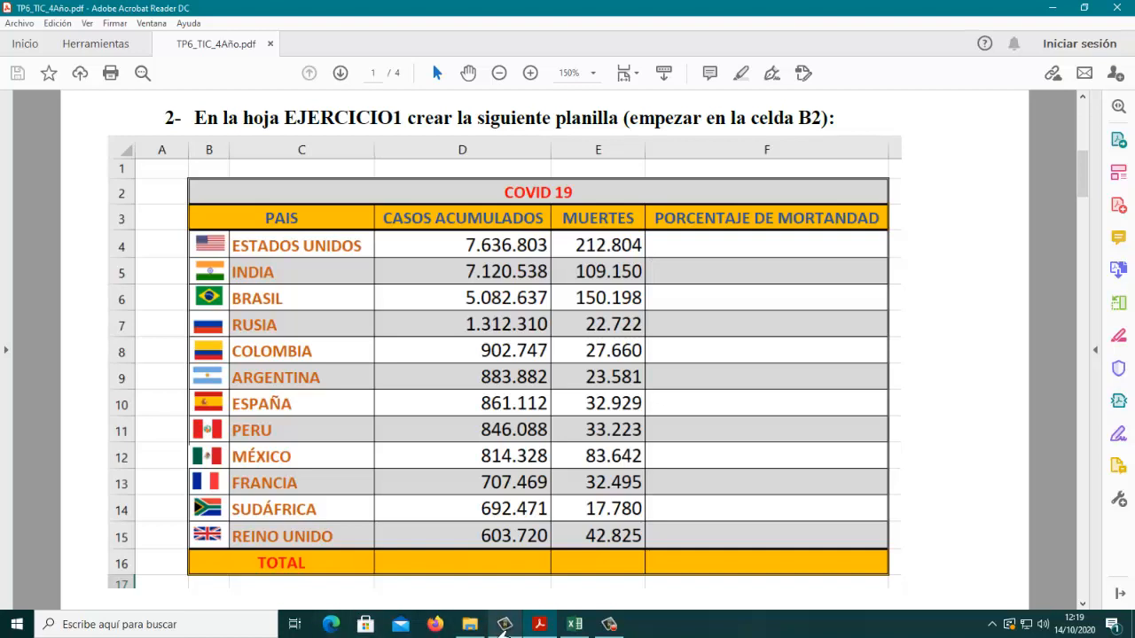
# Step: Switch to Excel and merge and centre cells B2:F2 on sheet EJERCICIO1, checking the range against the assignment PDF
pyautogui.click(574, 624)
pyautogui.click(239, 211)
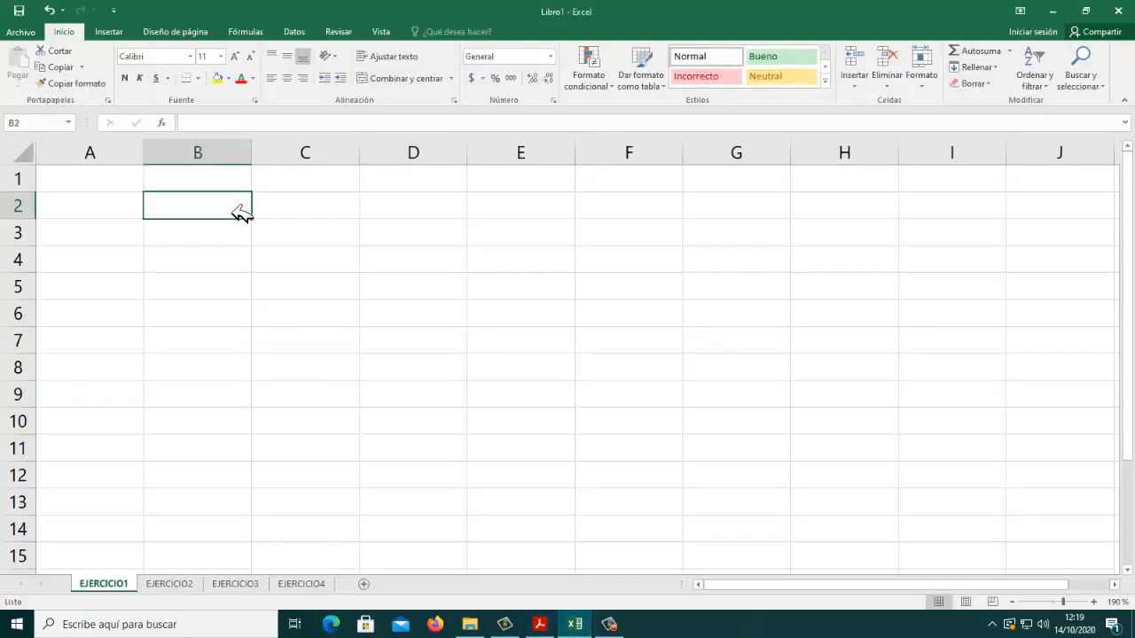
pyautogui.moveTo(240, 211); pyautogui.dragTo(603, 216)
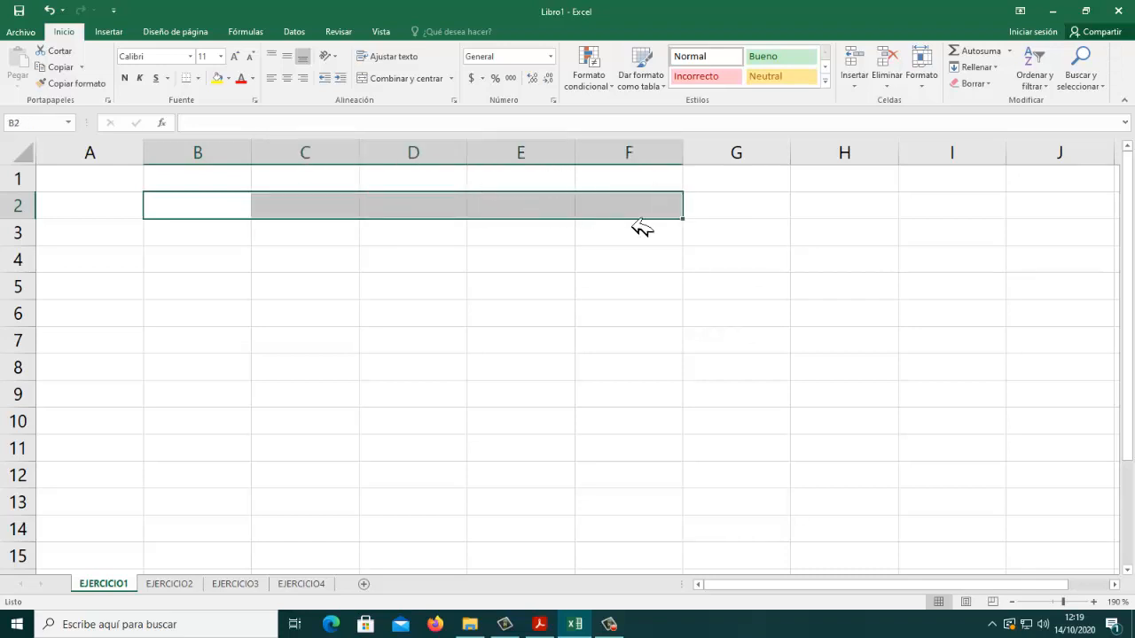
pyautogui.click(543, 628)
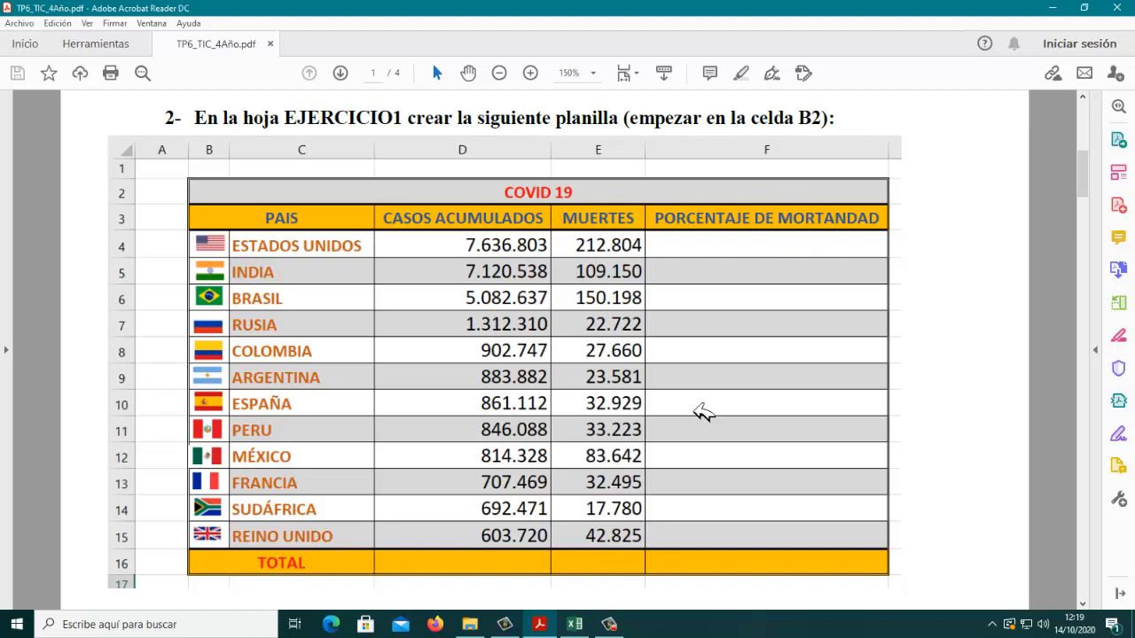
pyautogui.click(586, 627)
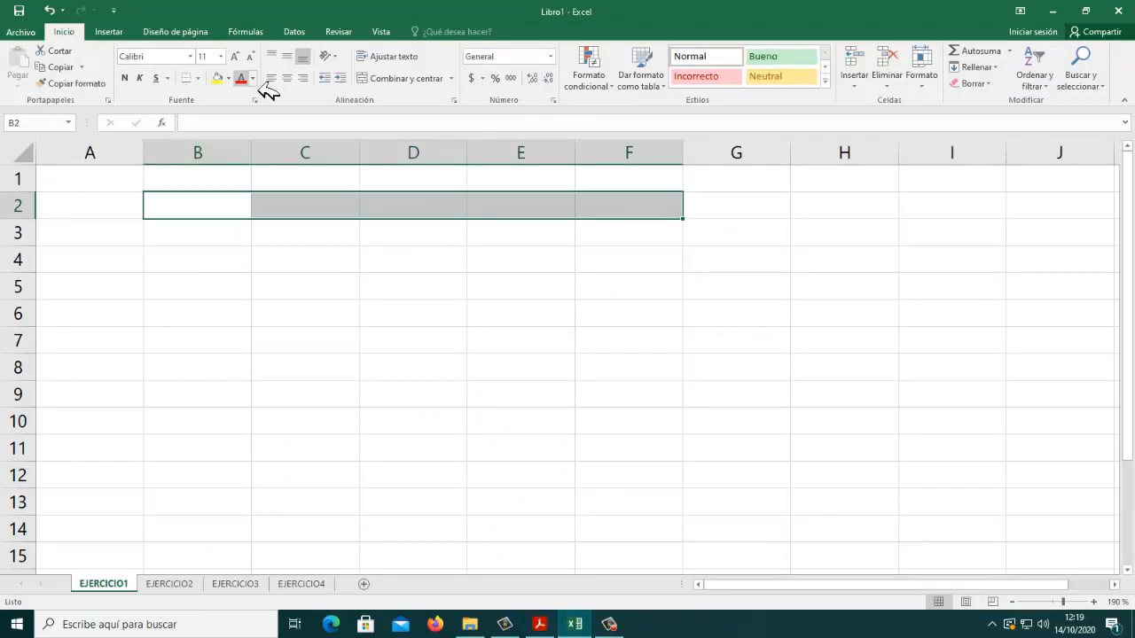
pyautogui.click(412, 85)
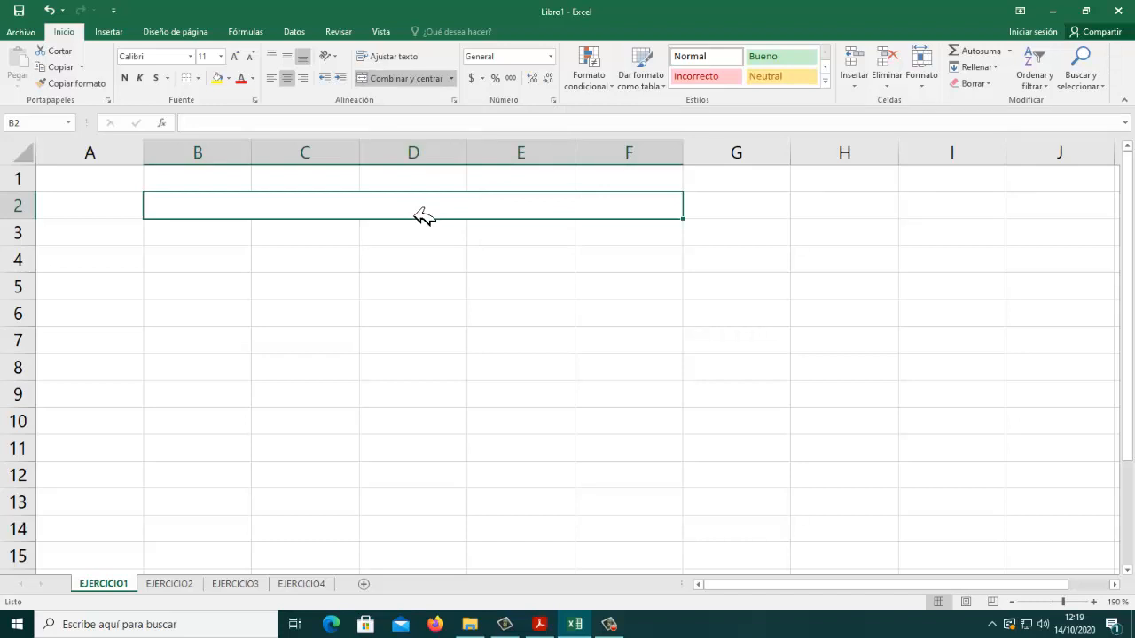
# Step: Enter the title COVID 19 in the merged cell B2
pyautogui.write('COVID')
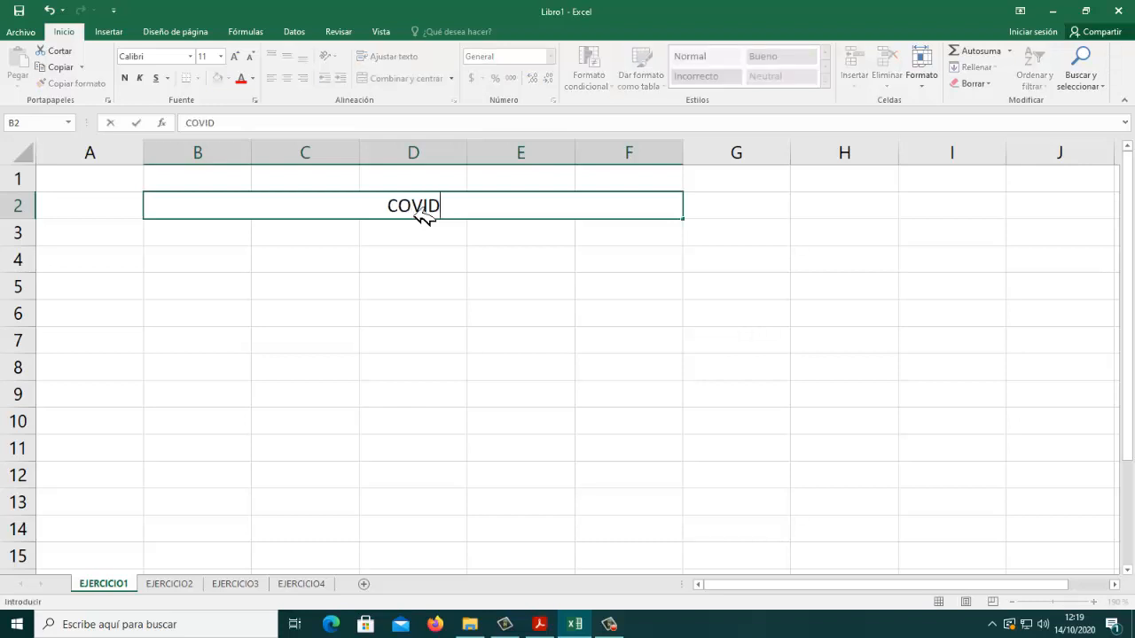
pyautogui.write(' 19')
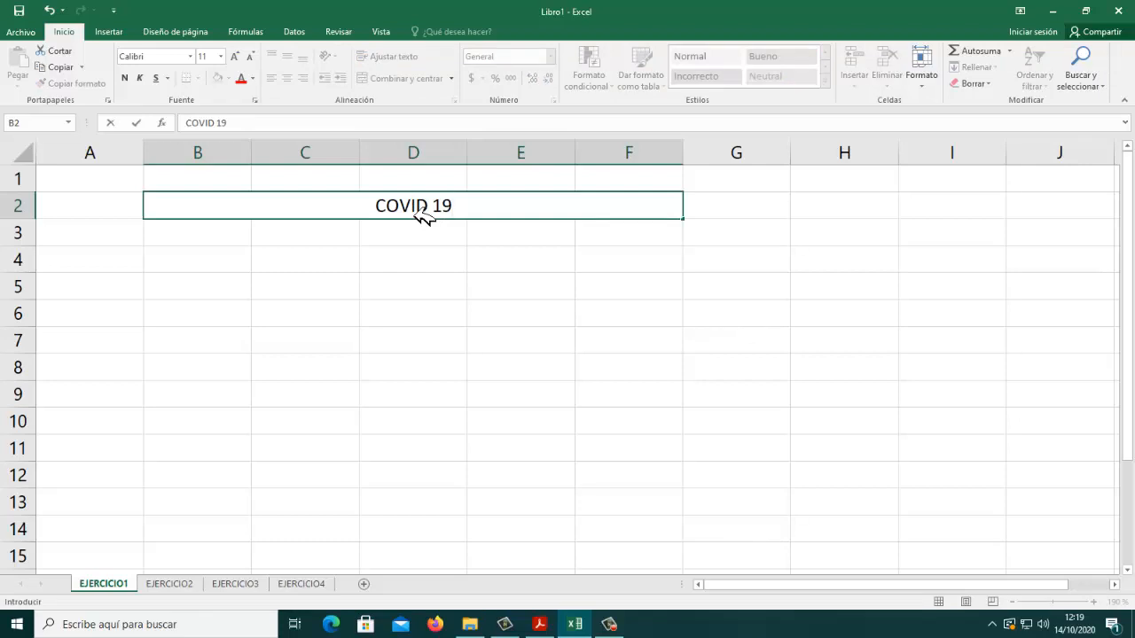
pyautogui.press('Return')
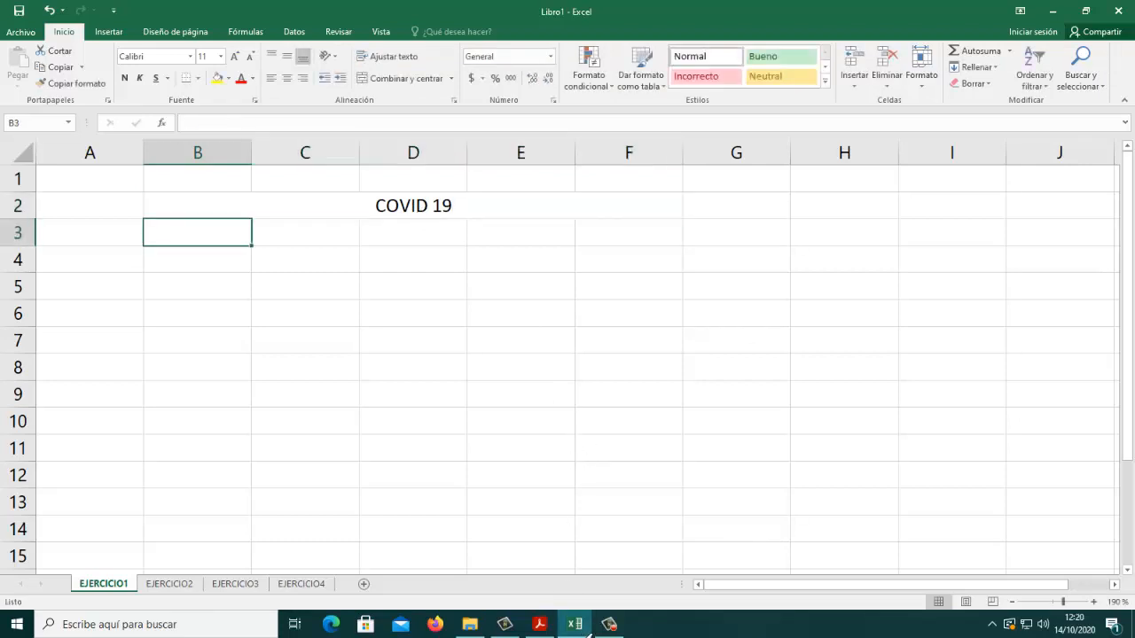
pyautogui.moveTo(552, 633)
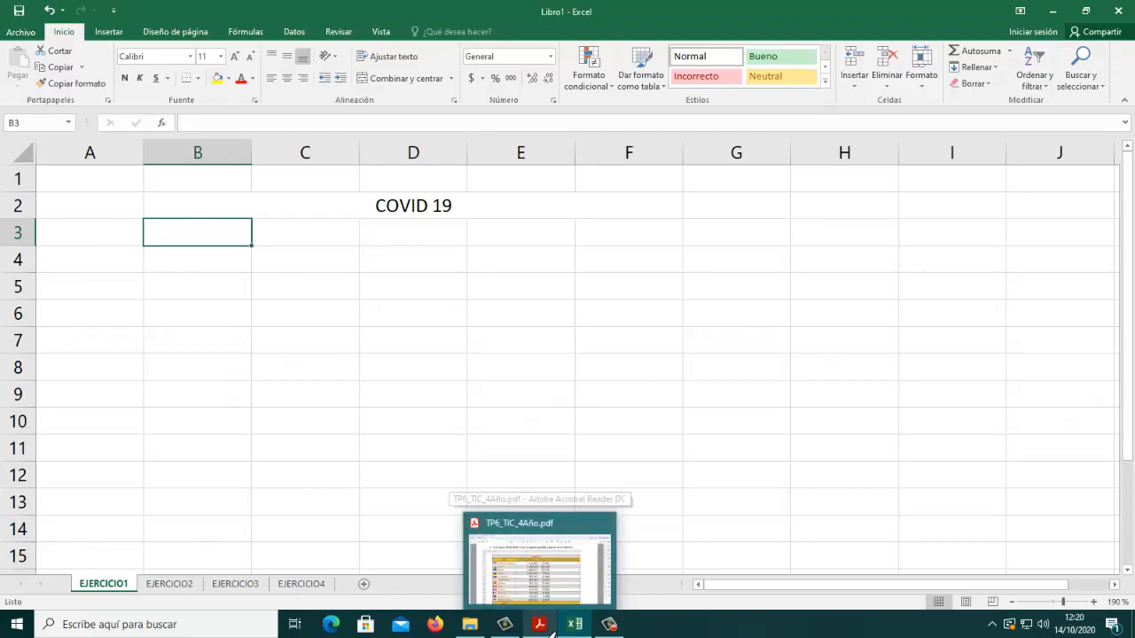
pyautogui.click(624, 632)
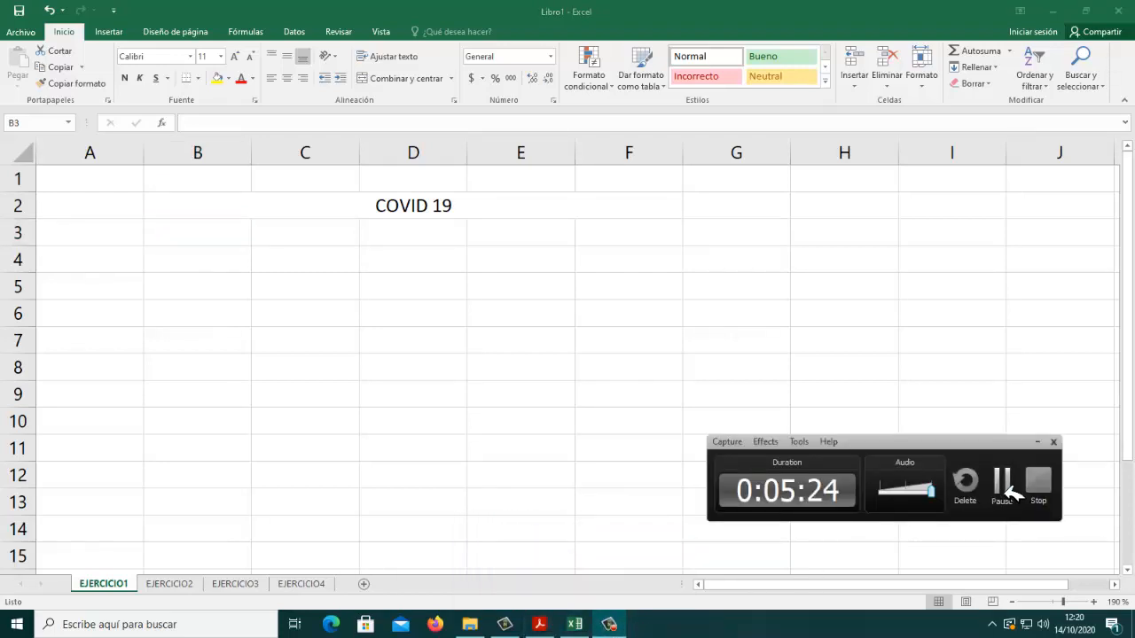
pyautogui.click(997, 501)
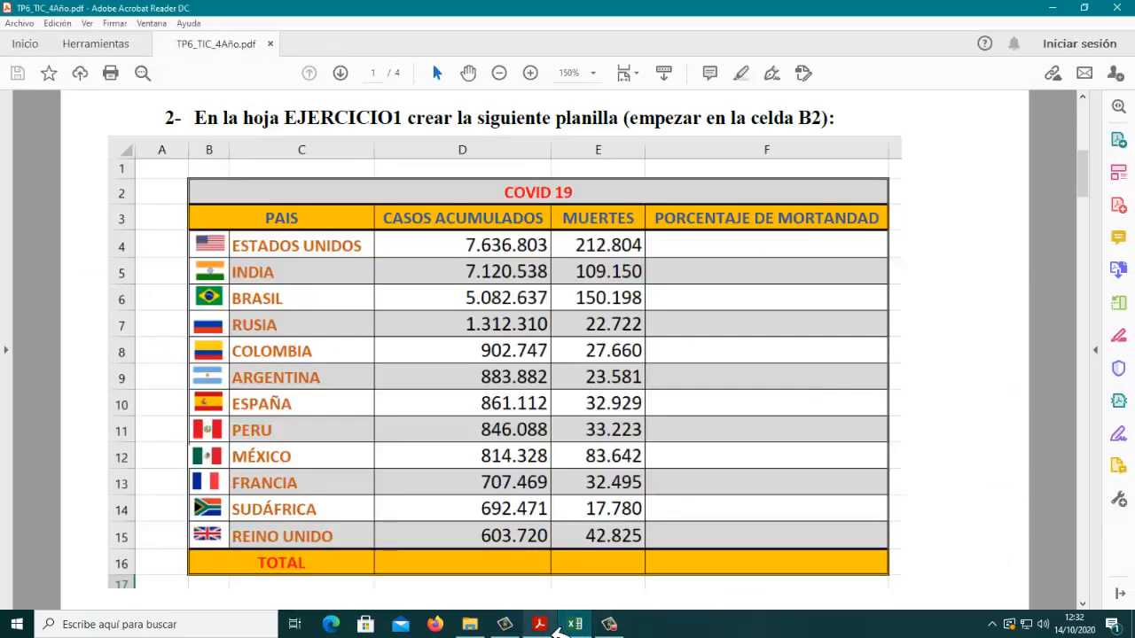
# Step: Arrange the Excel window as a wide, short strip above the PDF's COVID 19 table so both are visible together
pyautogui.click(539, 624)
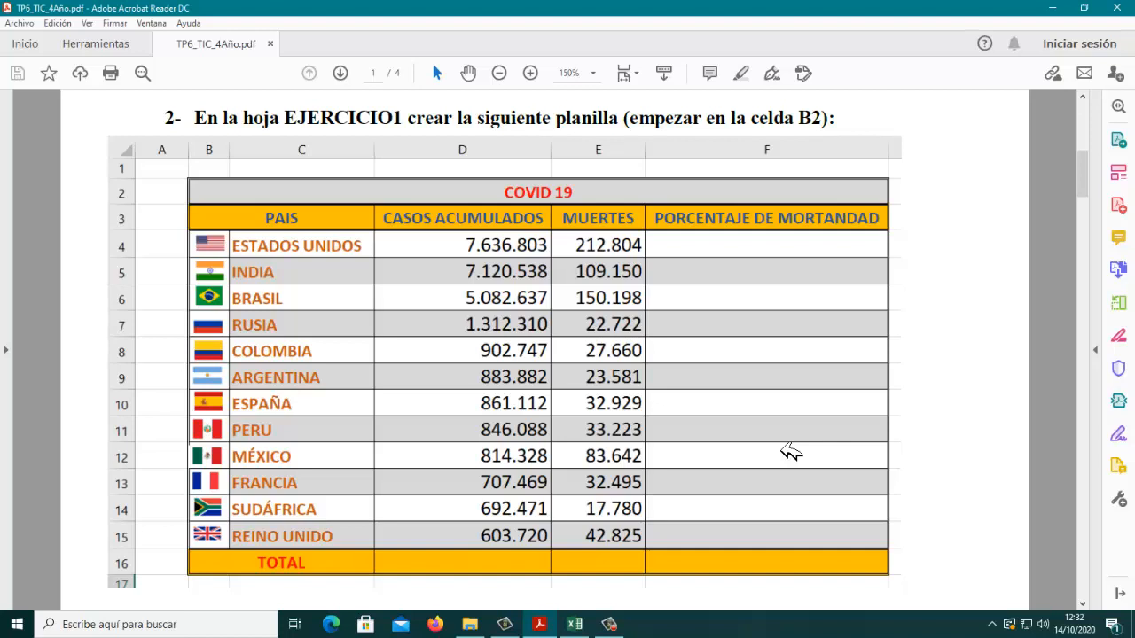
pyautogui.scroll(2, 953, 333)
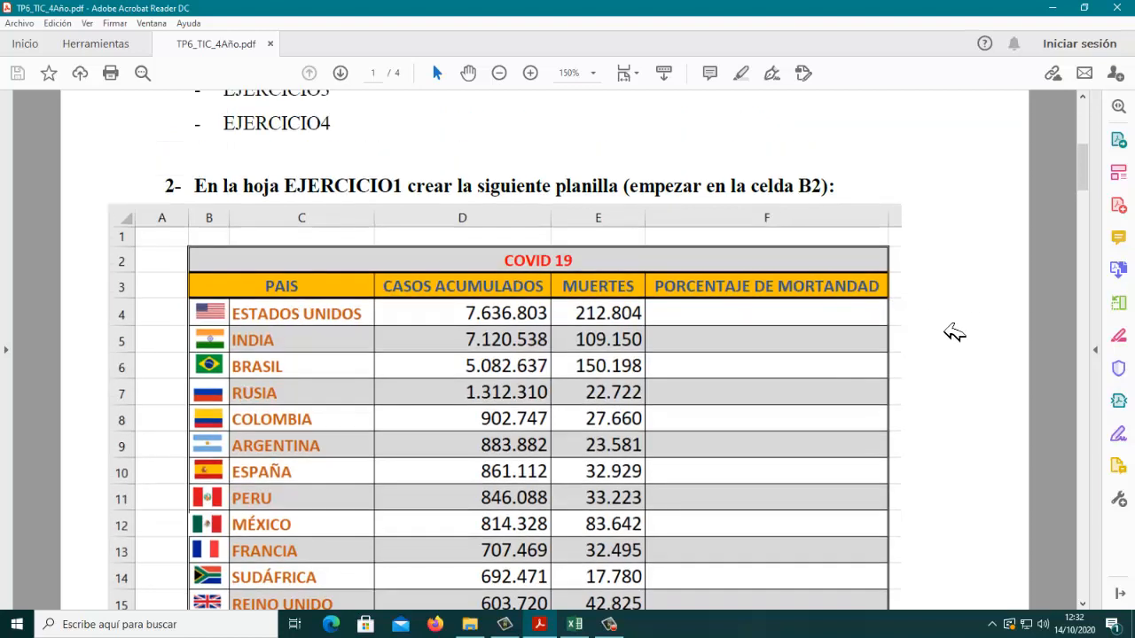
pyautogui.scroll(1, 953, 333)
pyautogui.scroll(1, 953, 333)
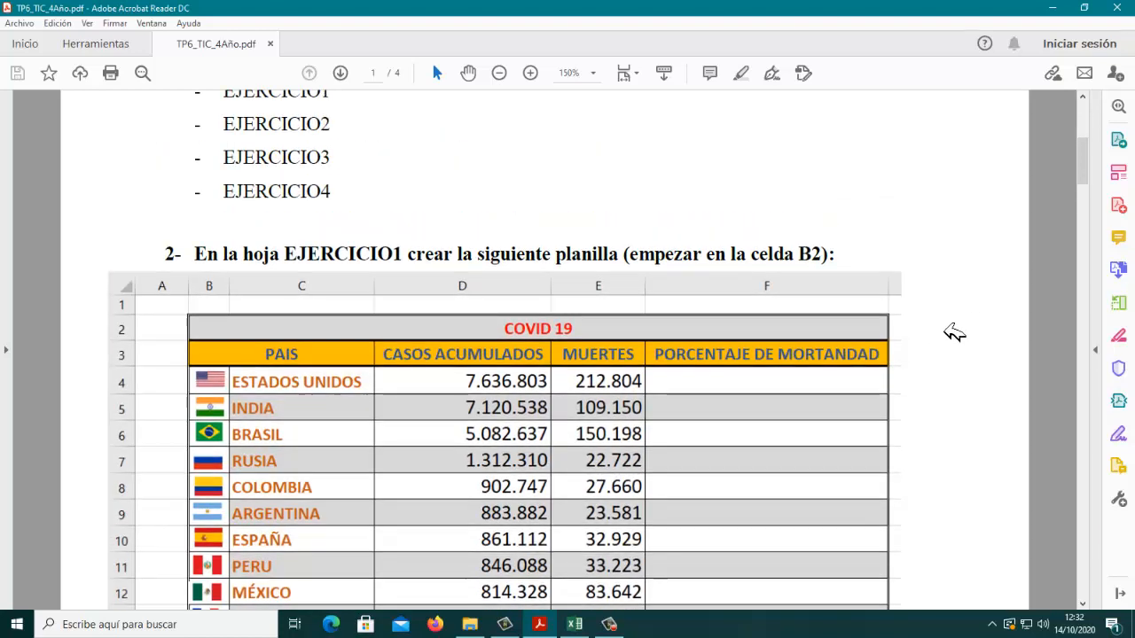
pyautogui.scroll(1, 953, 333)
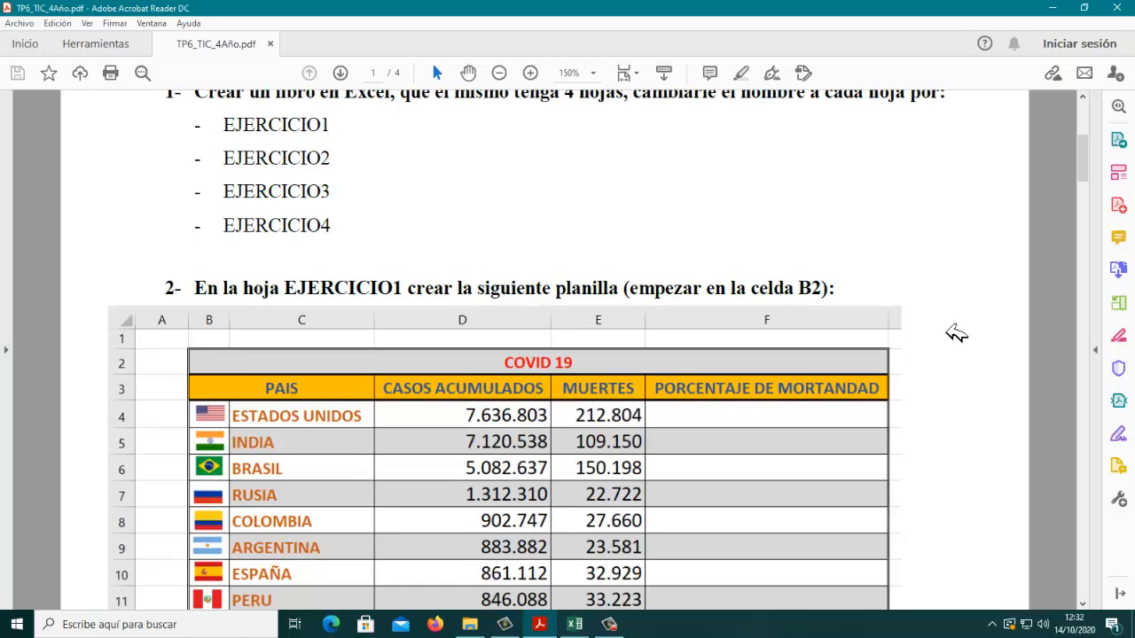
pyautogui.click(578, 626)
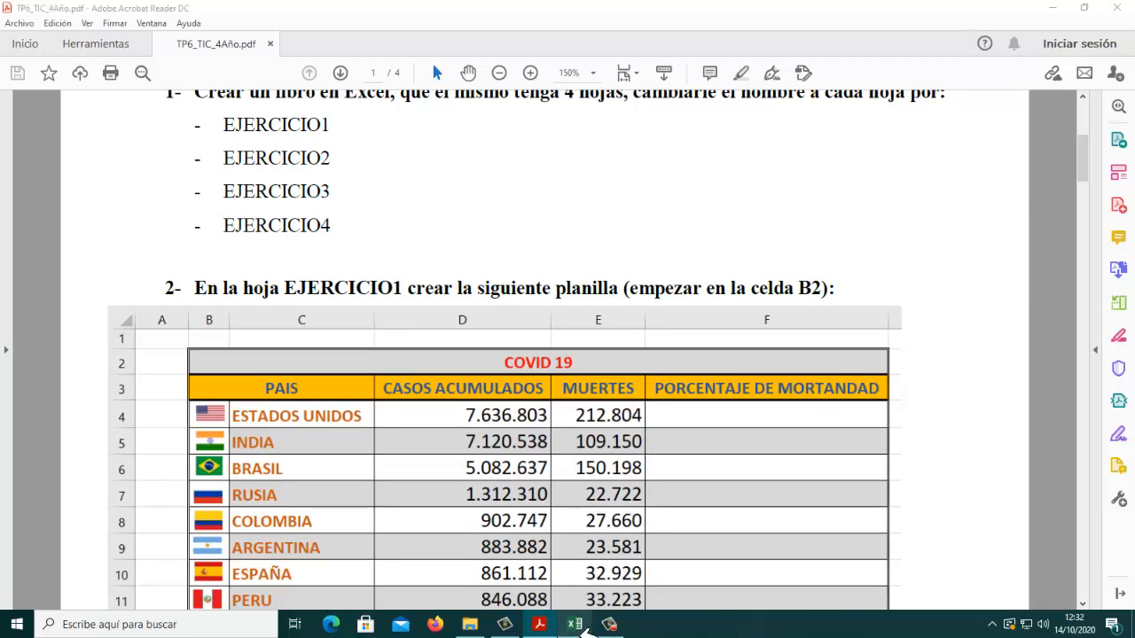
pyautogui.click(1087, 12)
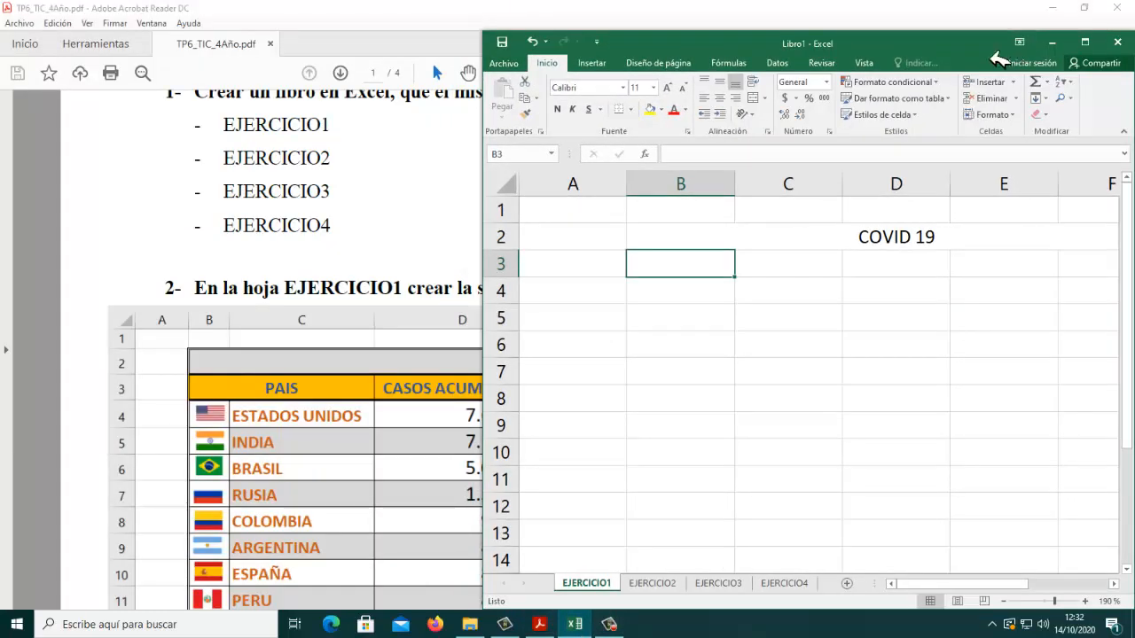
pyautogui.moveTo(998, 58); pyautogui.dragTo(502, 35)
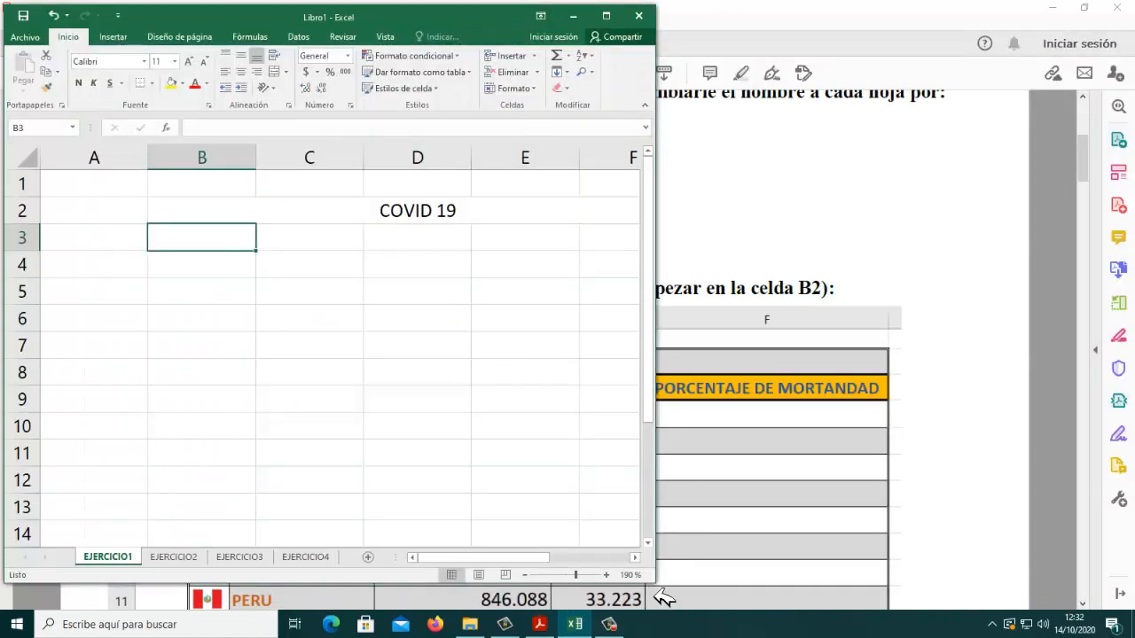
pyautogui.moveTo(656, 586); pyautogui.dragTo(1119, 345)
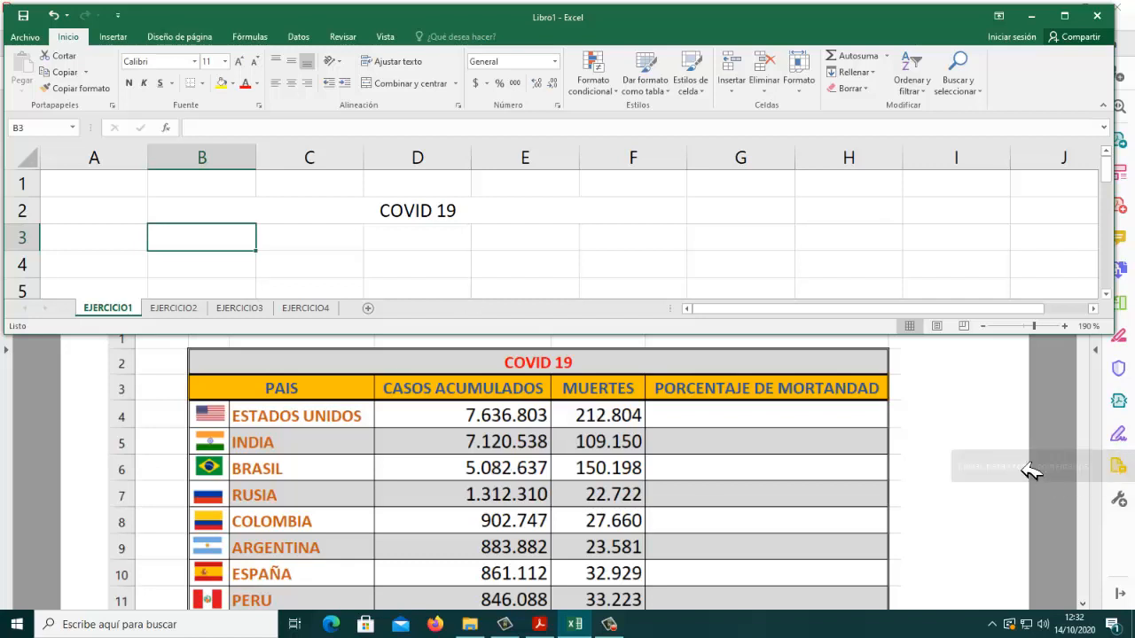
pyautogui.click(1006, 461)
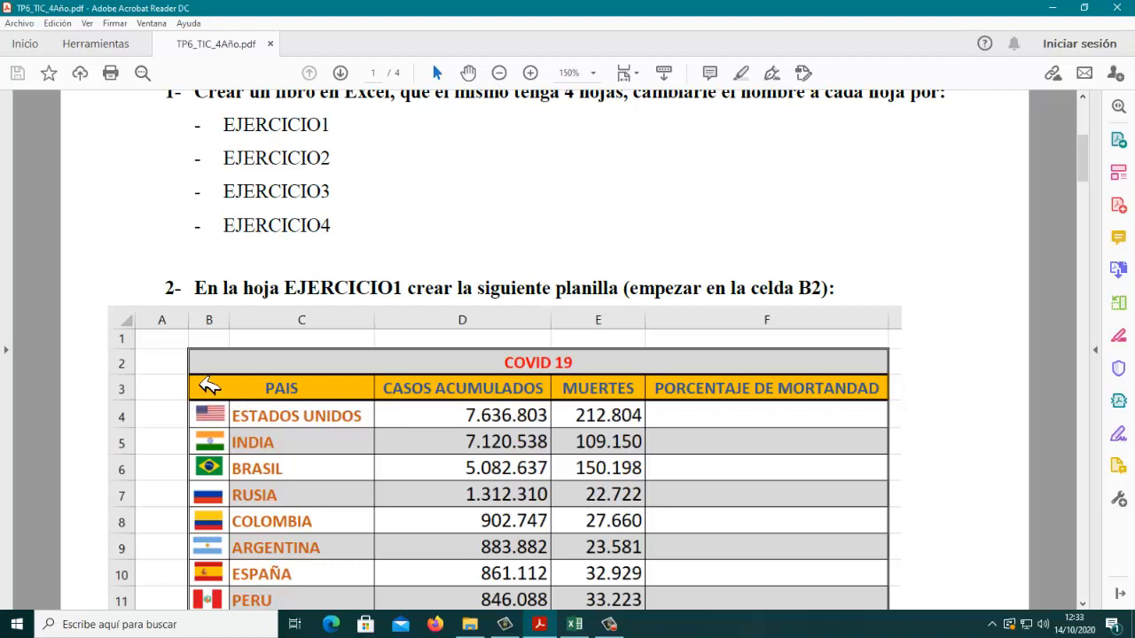
pyautogui.click(576, 624)
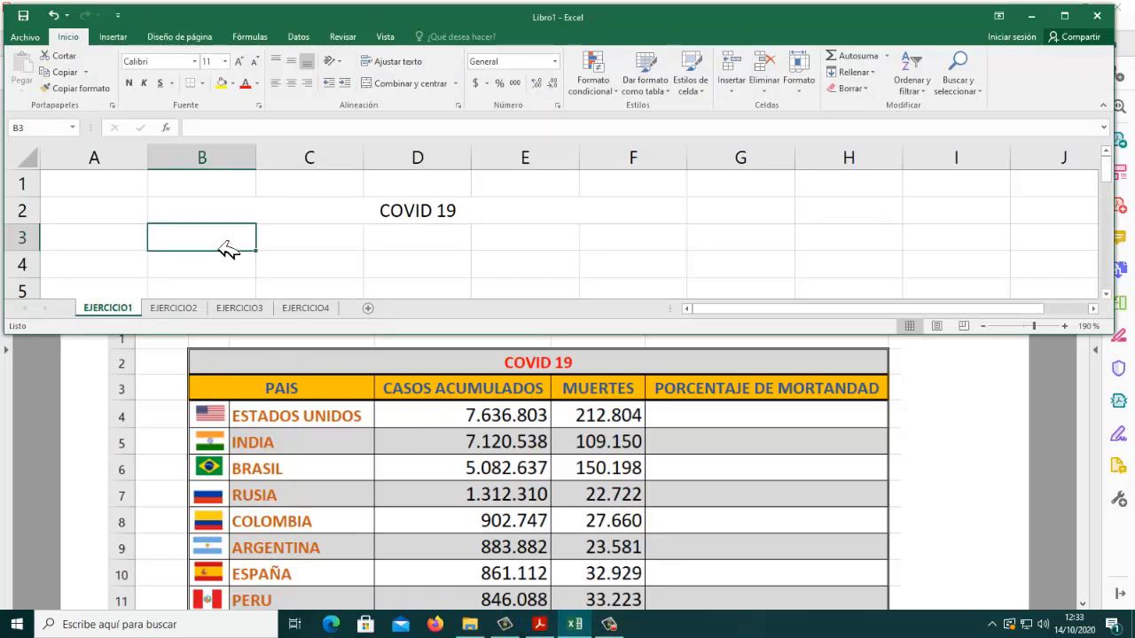
# Step: Merge and centre cells B3:C3 and enter the heading PAIS
pyautogui.moveTo(226, 249); pyautogui.dragTo(299, 250)
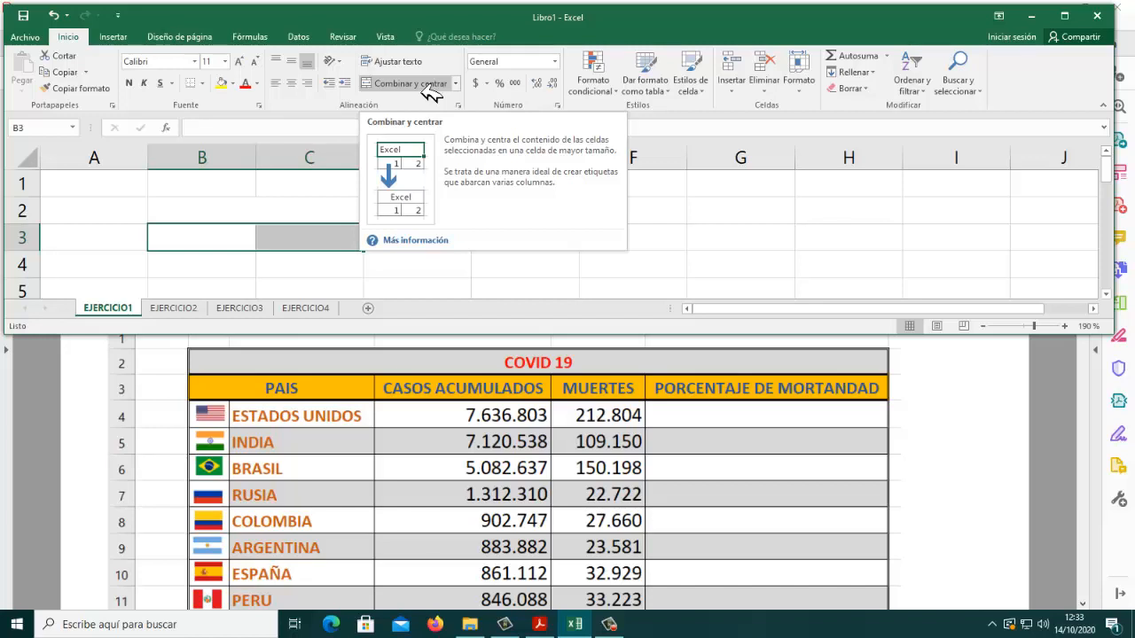
pyautogui.click(430, 86)
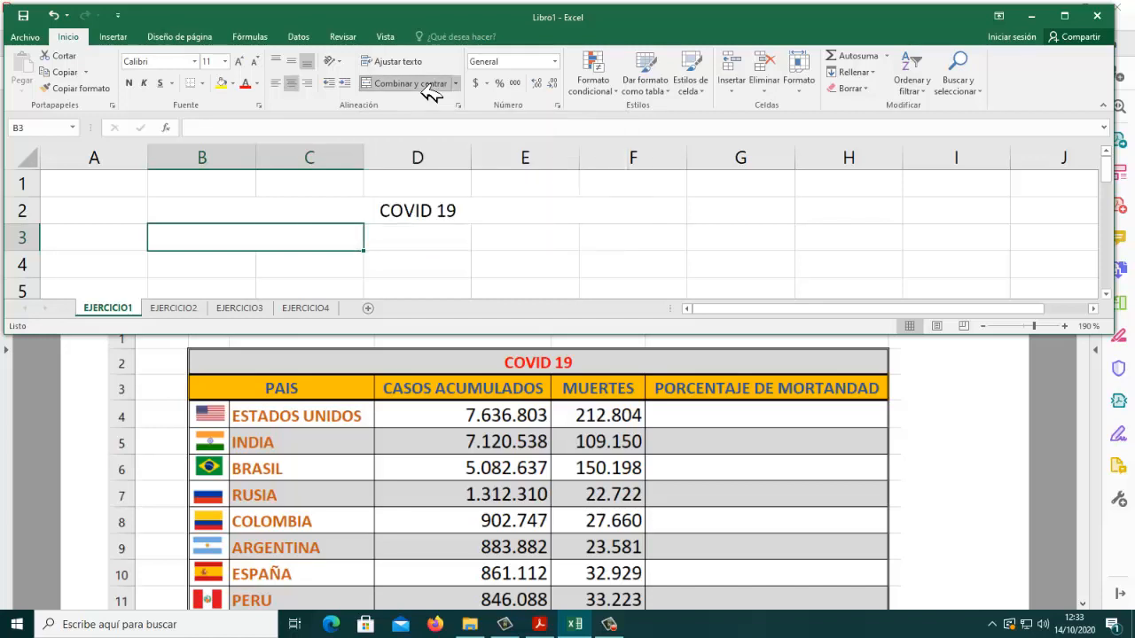
pyautogui.write('PAIS')
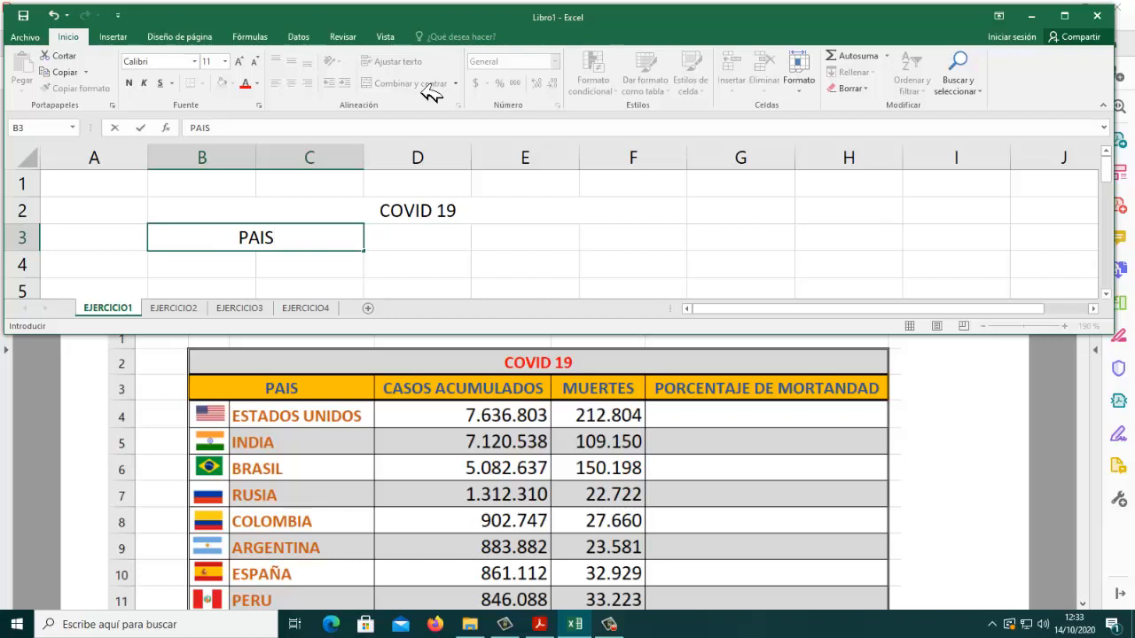
pyautogui.press('Tab')
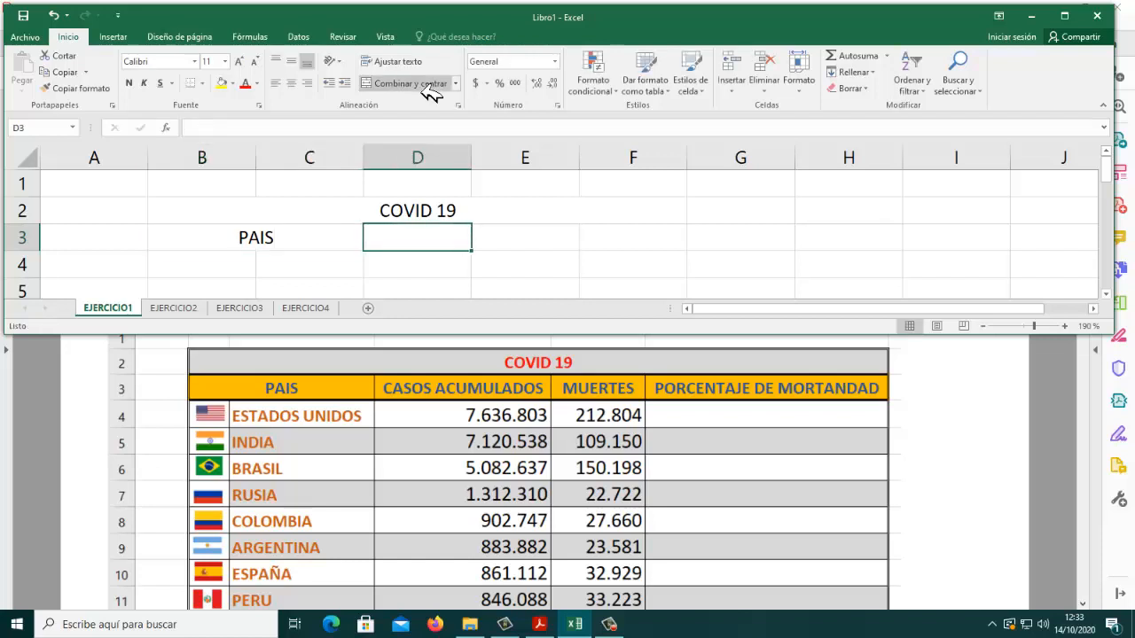
# Step: Enter the headings CASOS ACUMULADO in D3, MUERTES in E3 and PORCENTAJE DE MORTANDAD in F3
pyautogui.write('CASOS')
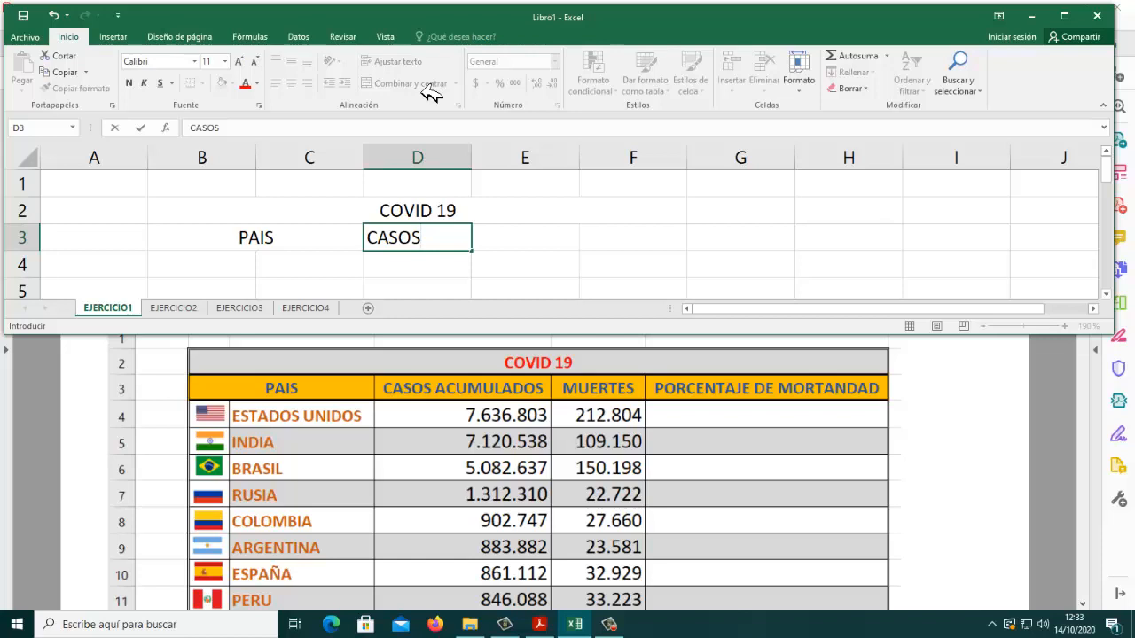
pyautogui.write(' ACUMULADO')
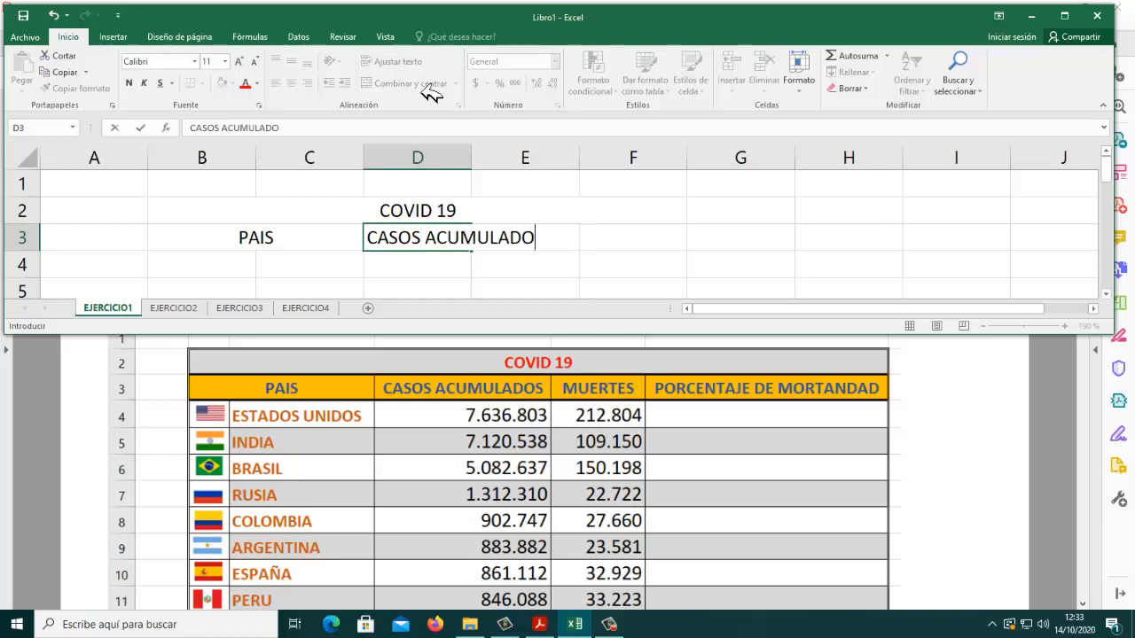
pyautogui.press('Tab')
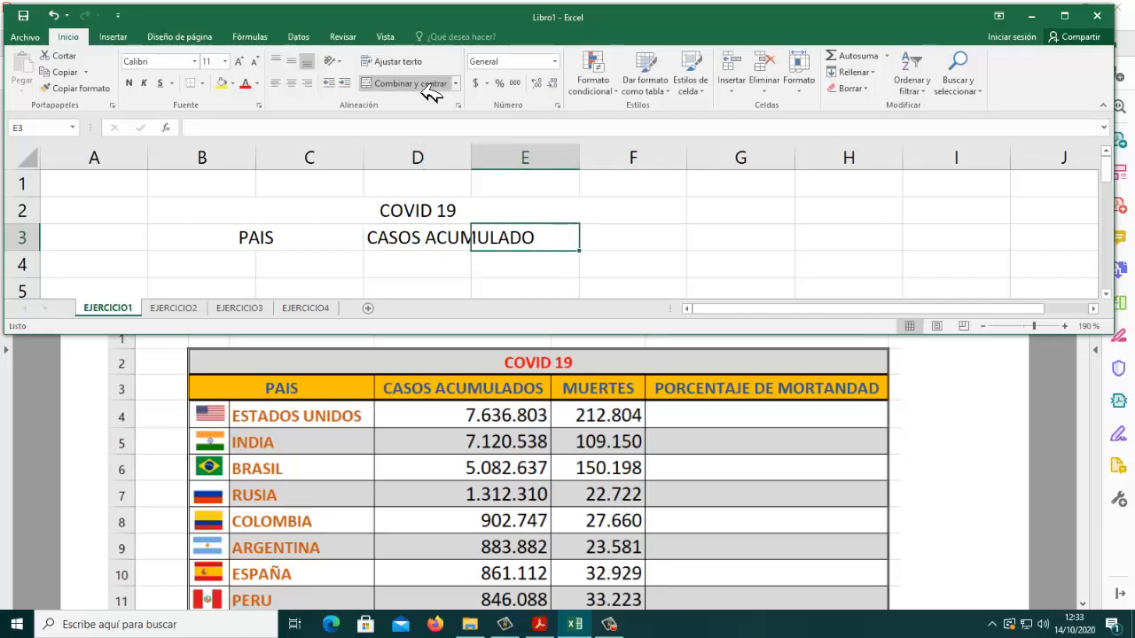
pyautogui.write('MUERTES')
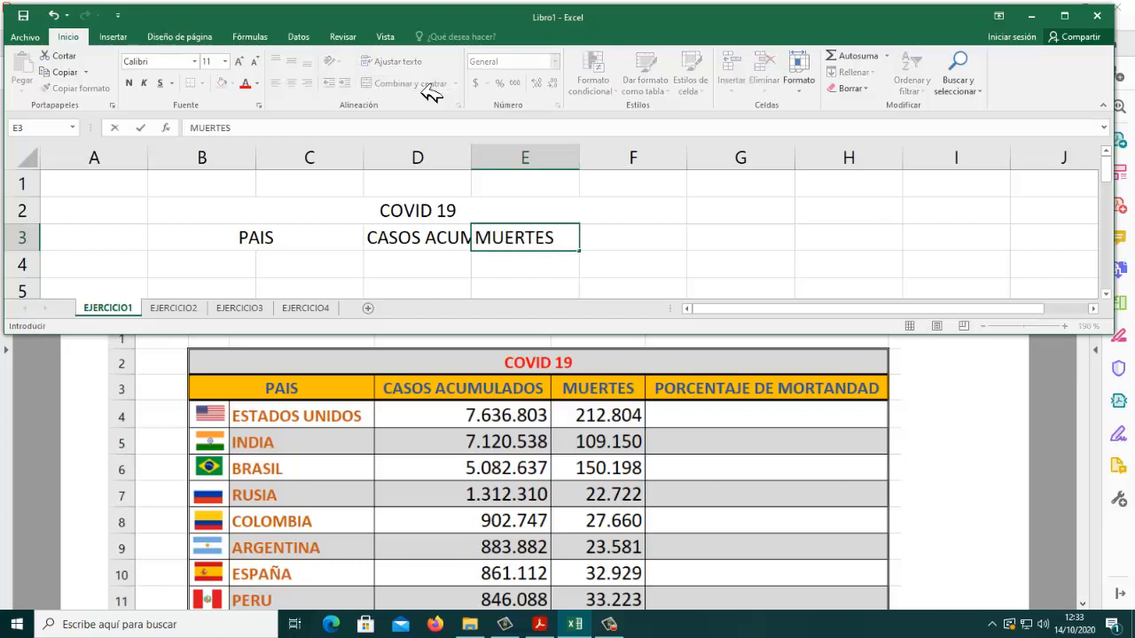
pyautogui.press('Tab')
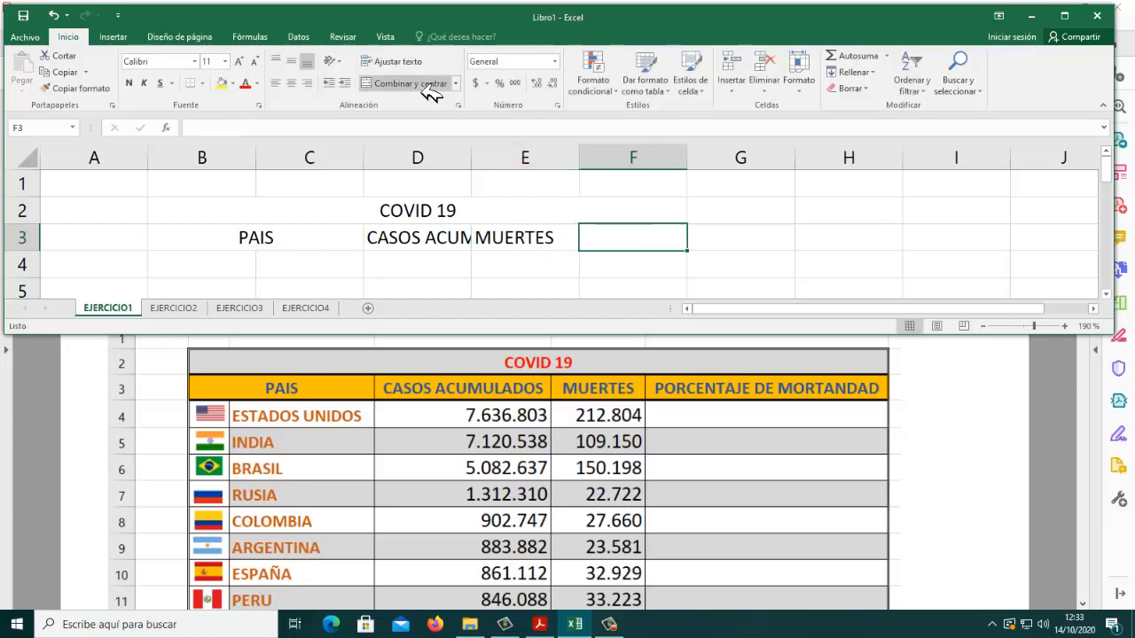
pyautogui.write('PORCENTAJ')
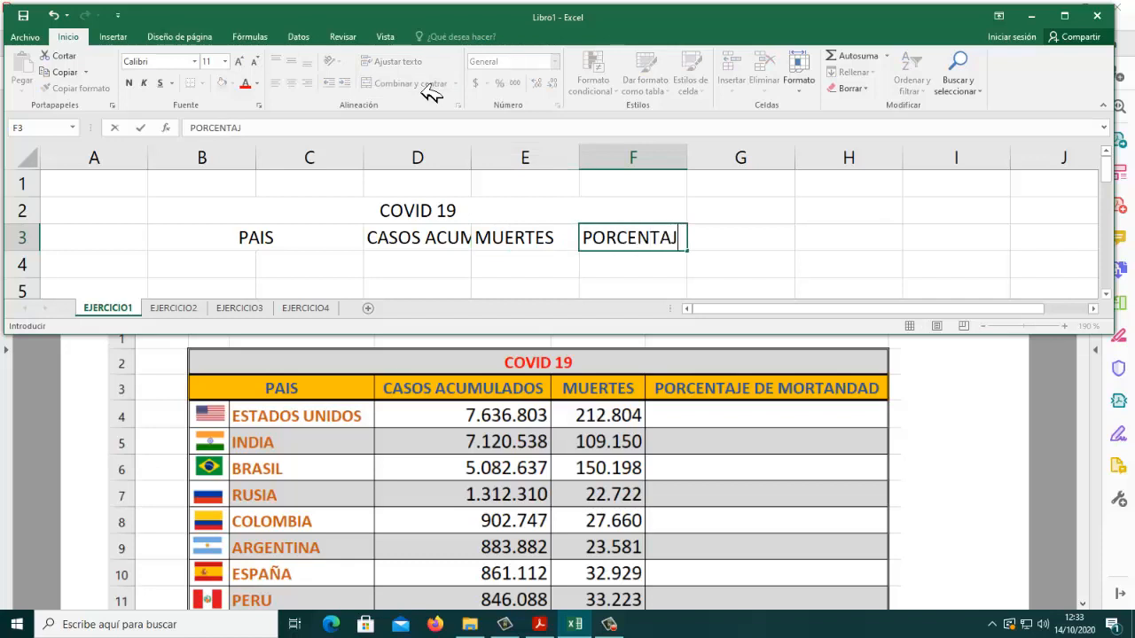
pyautogui.write('E DE M')
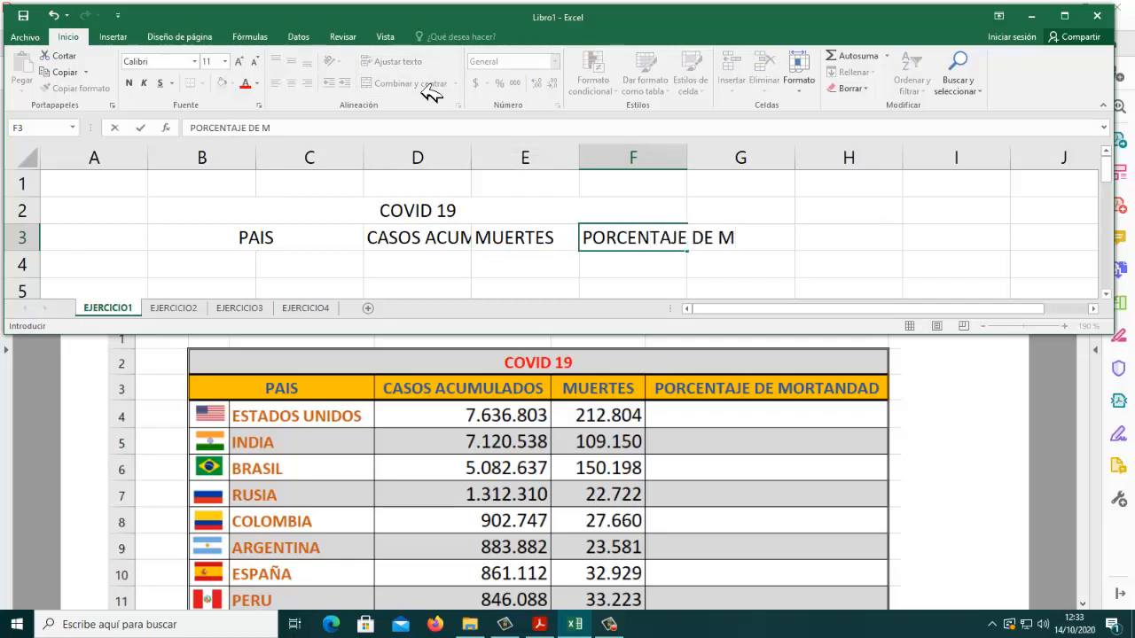
pyautogui.write('ORTANDAD')
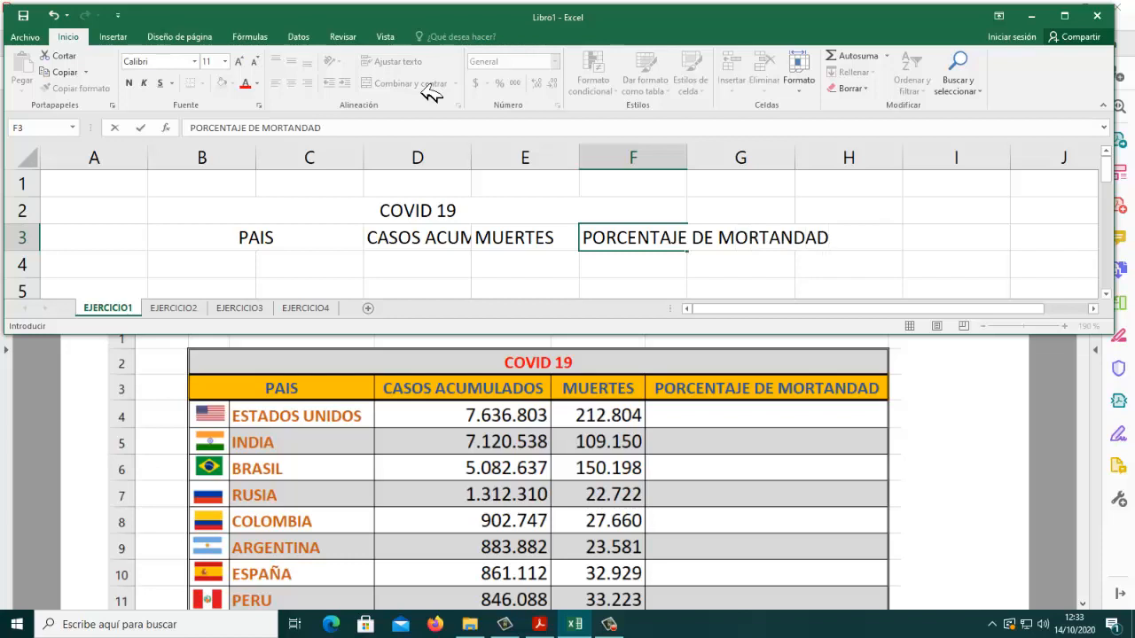
pyautogui.press('Return')
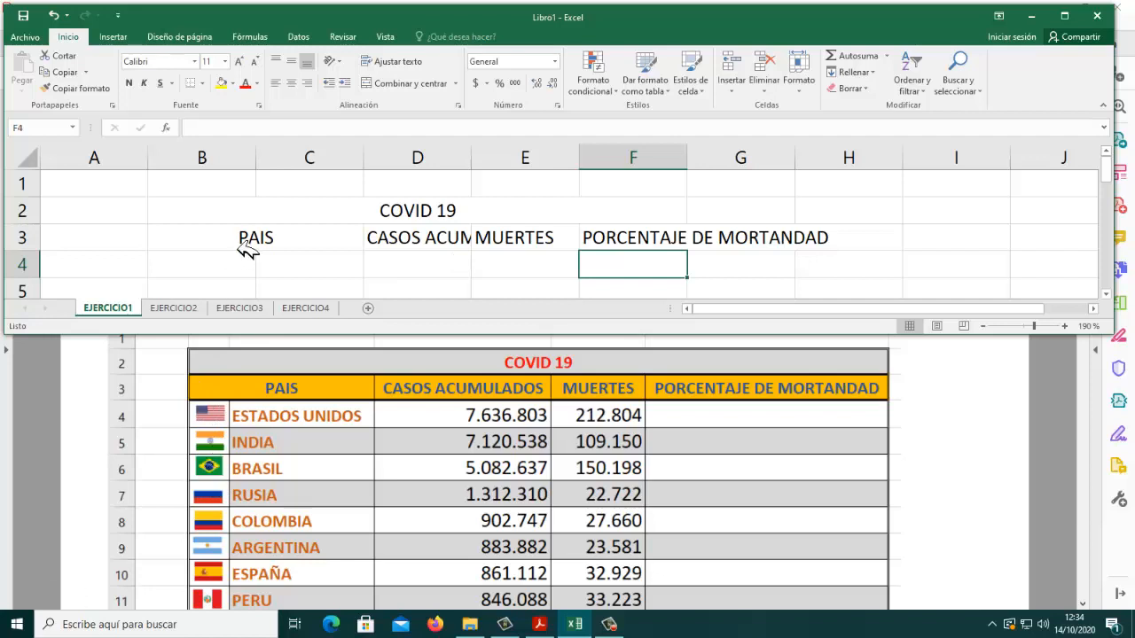
# Step: Narrow column B to make room for the flags and autofit columns D, E and F to their headings
pyautogui.moveTo(257, 168); pyautogui.dragTo(191, 175)
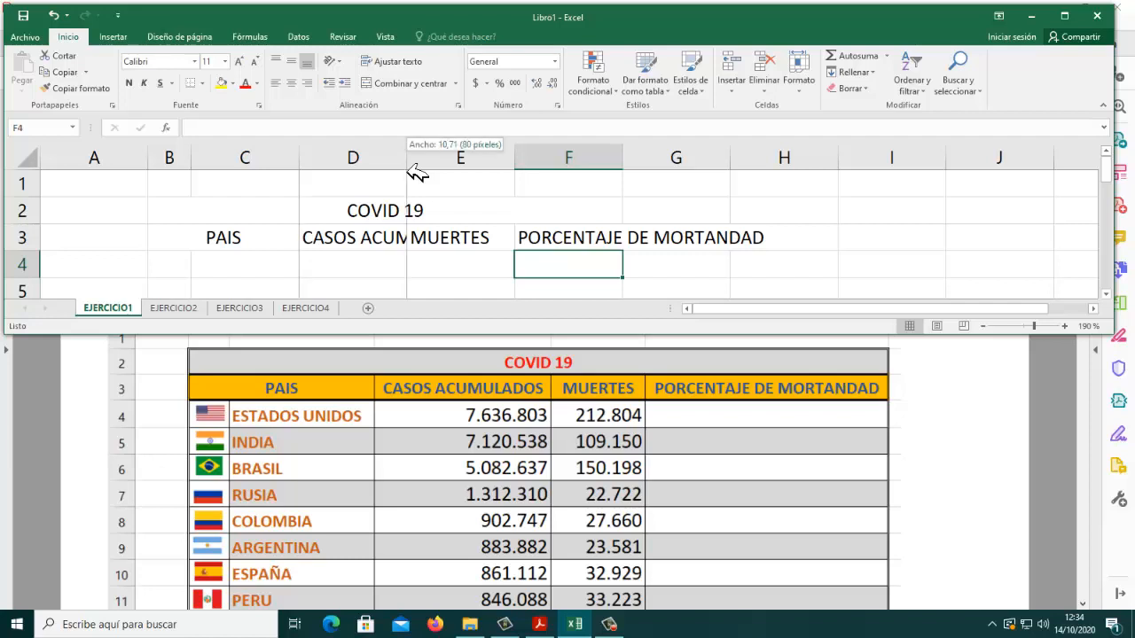
pyautogui.doubleClick(408, 160)
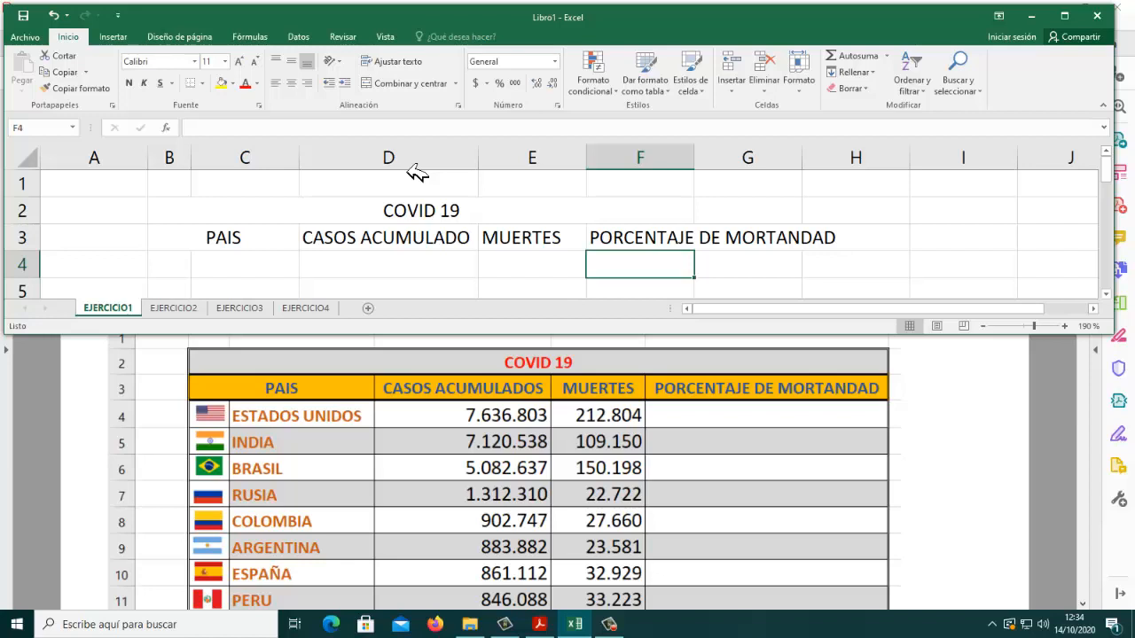
pyautogui.doubleClick(586, 163)
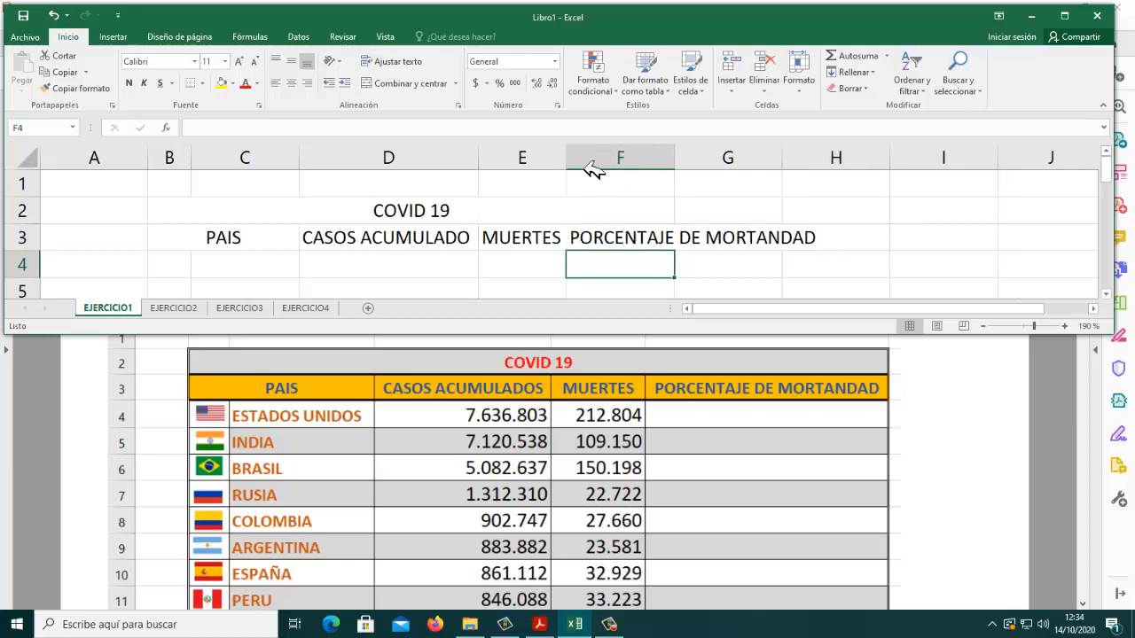
pyautogui.doubleClick(675, 163)
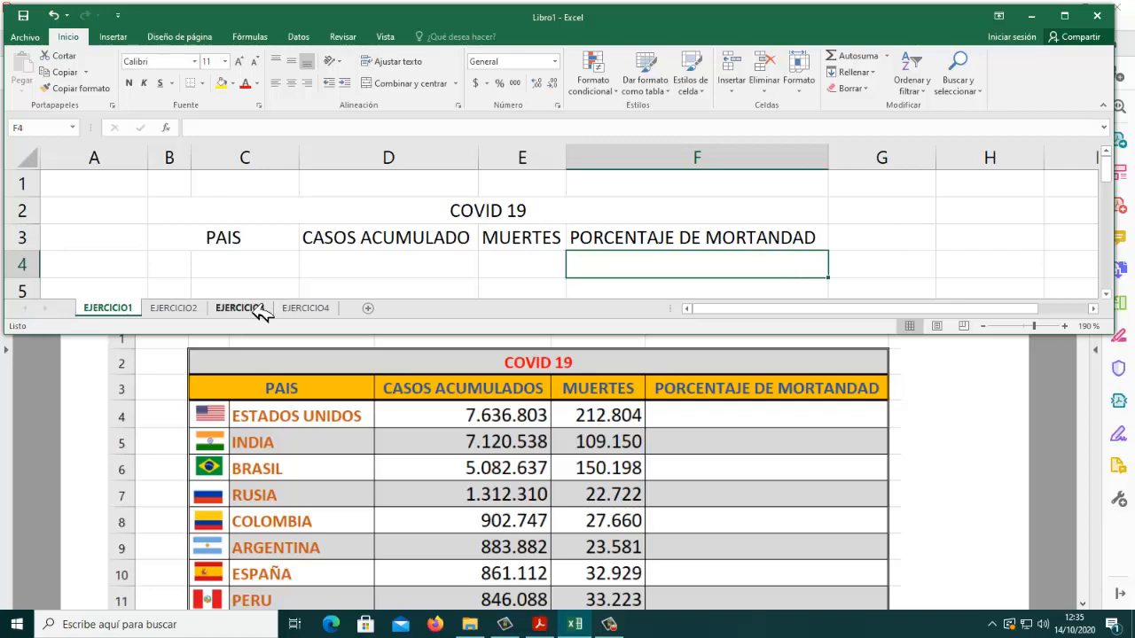
# Step: Enter the countries ESTADOS UNIDOS, INDIA, BRASIL and RUSIA in cells C4 to C7
pyautogui.click(275, 278)
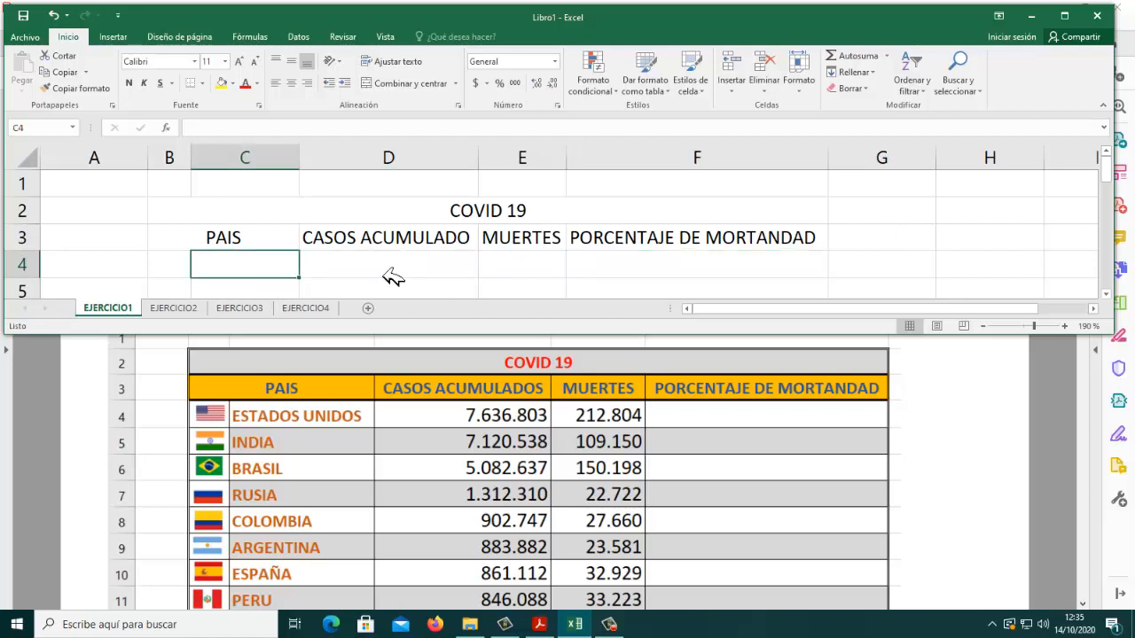
pyautogui.write('ESTADOS UNI')
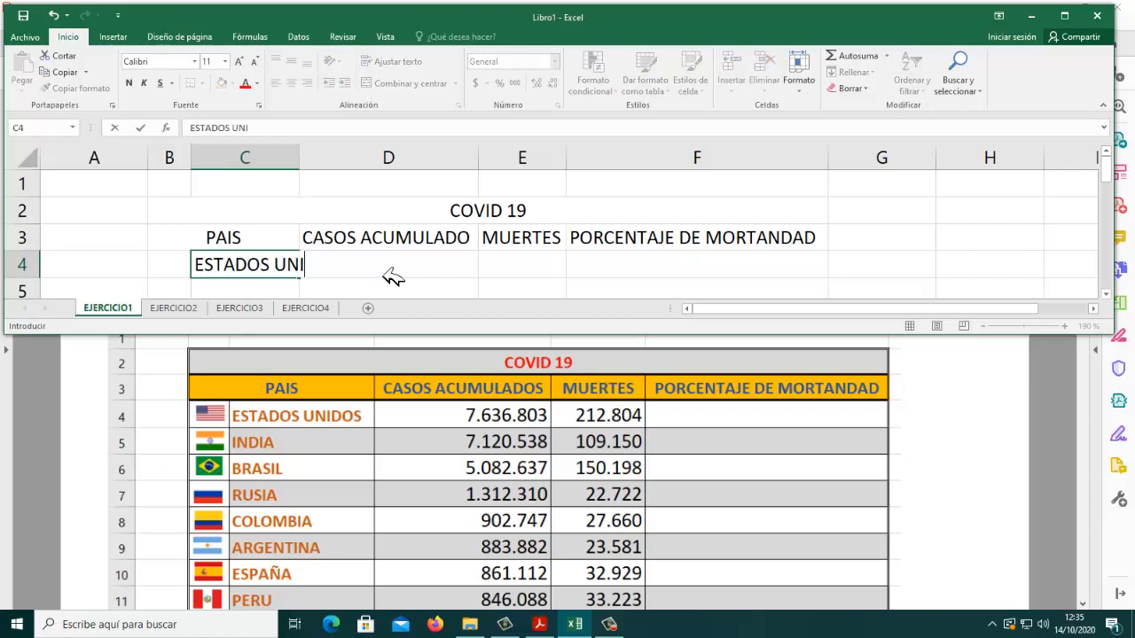
pyautogui.write('DOS')
pyautogui.press('Return')
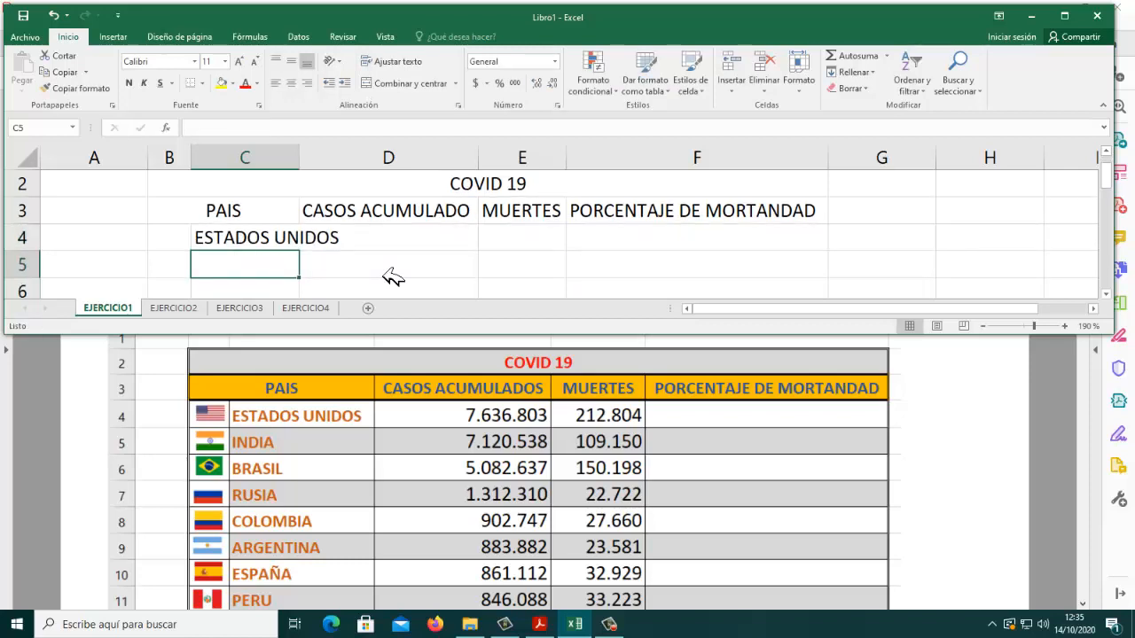
pyautogui.write('INDI')
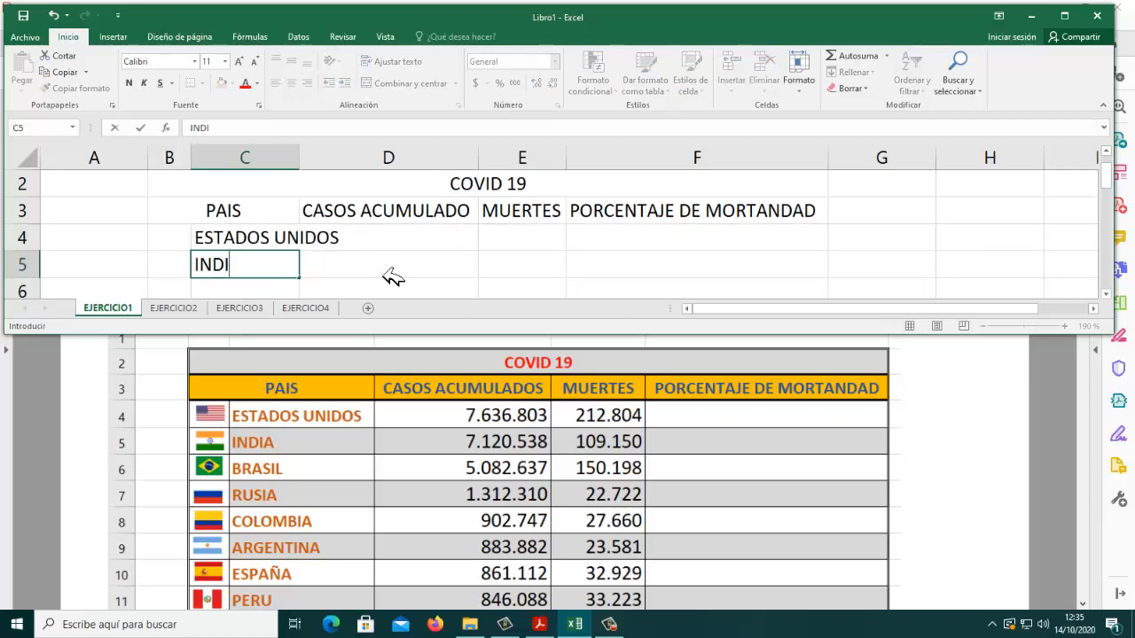
pyautogui.write('A')
pyautogui.press('Return')
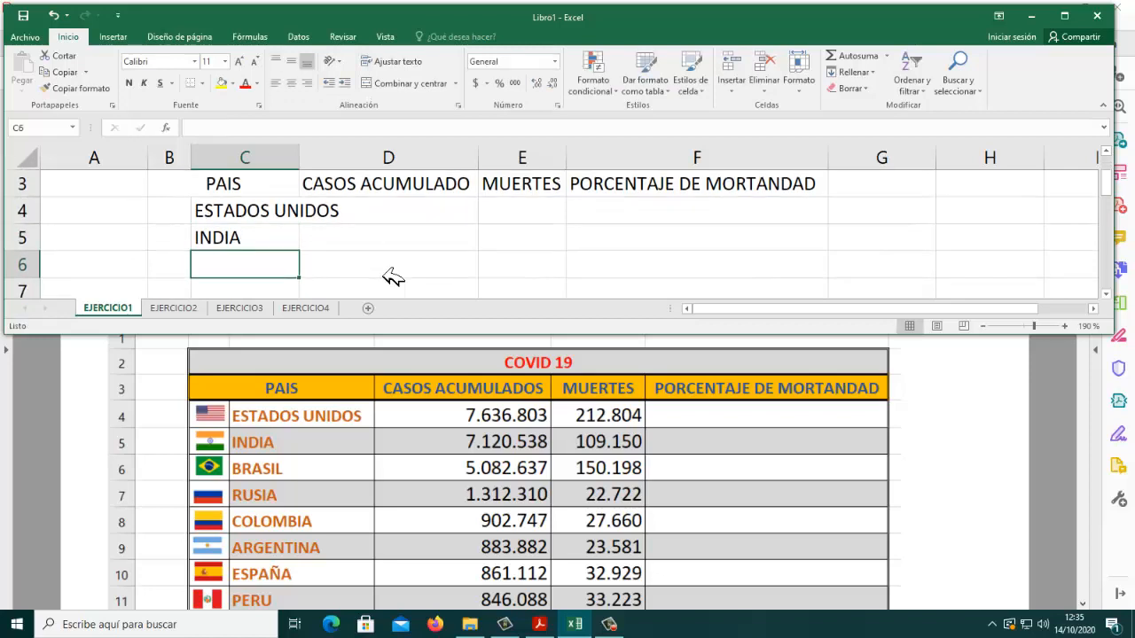
pyautogui.write('BRASIL')
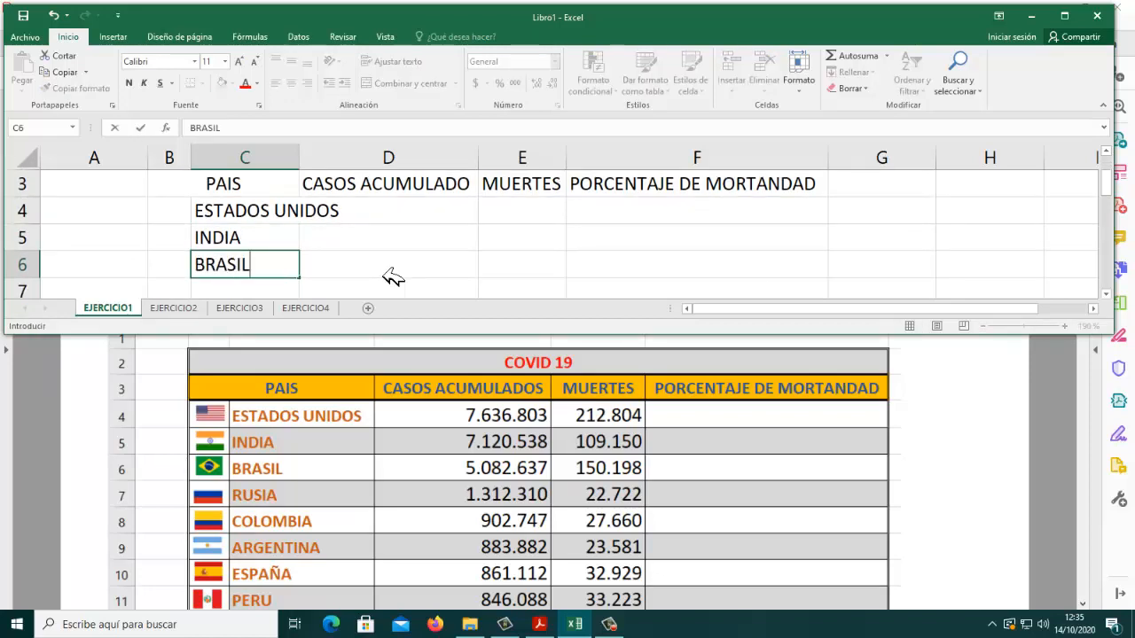
pyautogui.press('Return')
pyautogui.write('RUS')
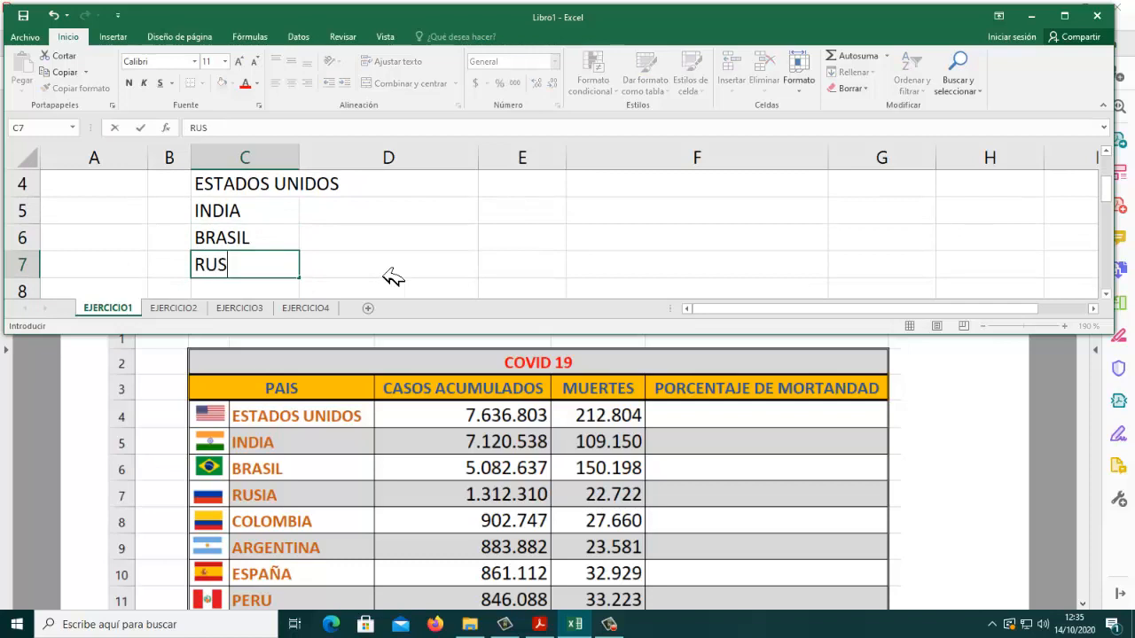
pyautogui.write('IA')
pyautogui.press('Return')
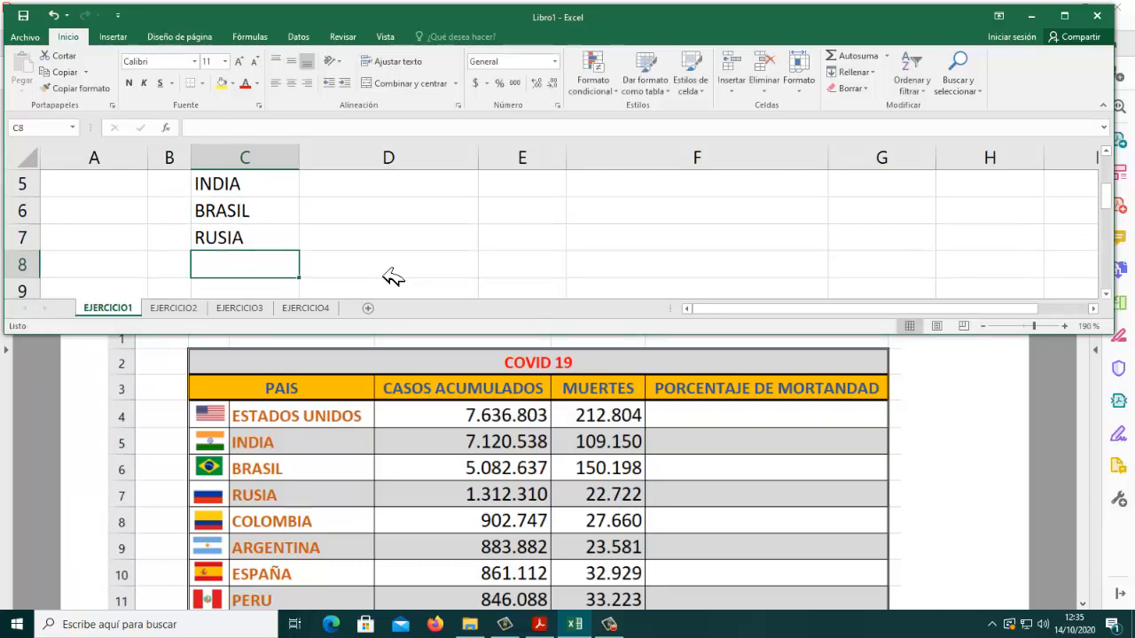
# Step: Continue the country list with COLOMBIA, ARGENTINA, ESPAÑA and PERÚ in cells C8 to C11
pyautogui.write('COLOMBIA')
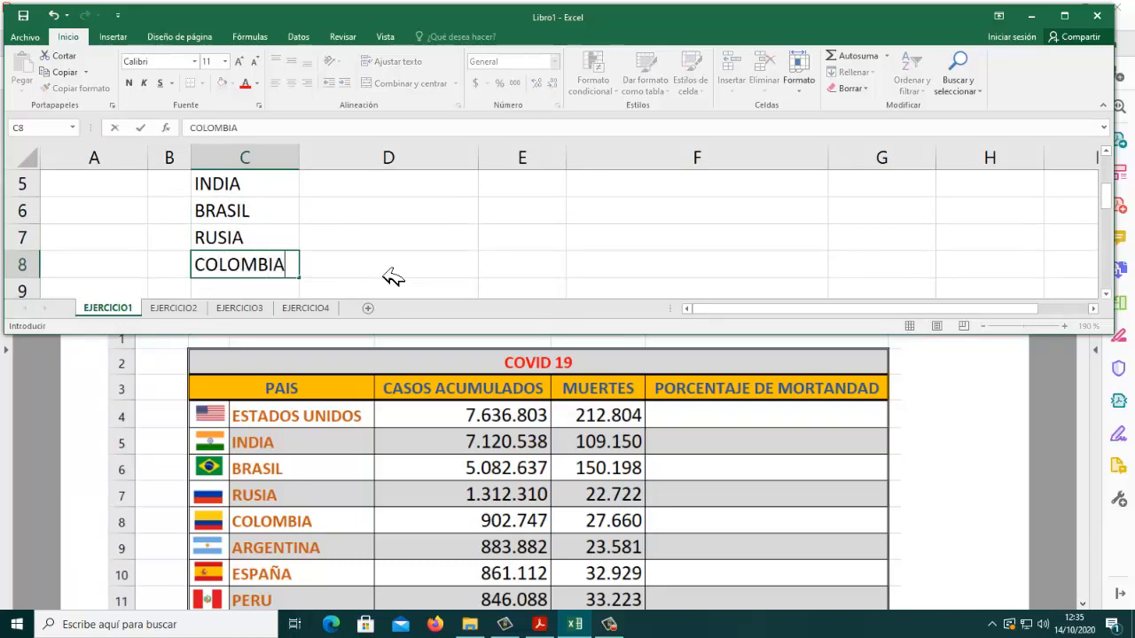
pyautogui.press('Return')
pyautogui.write('ARGEN')
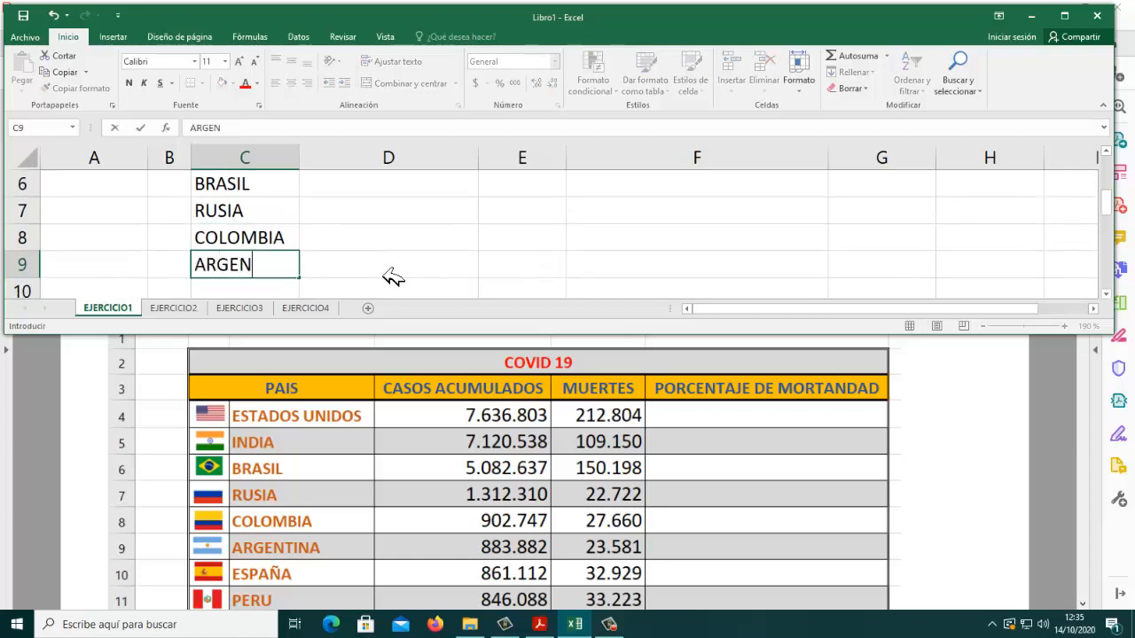
pyautogui.write('TINA')
pyautogui.press('Return')
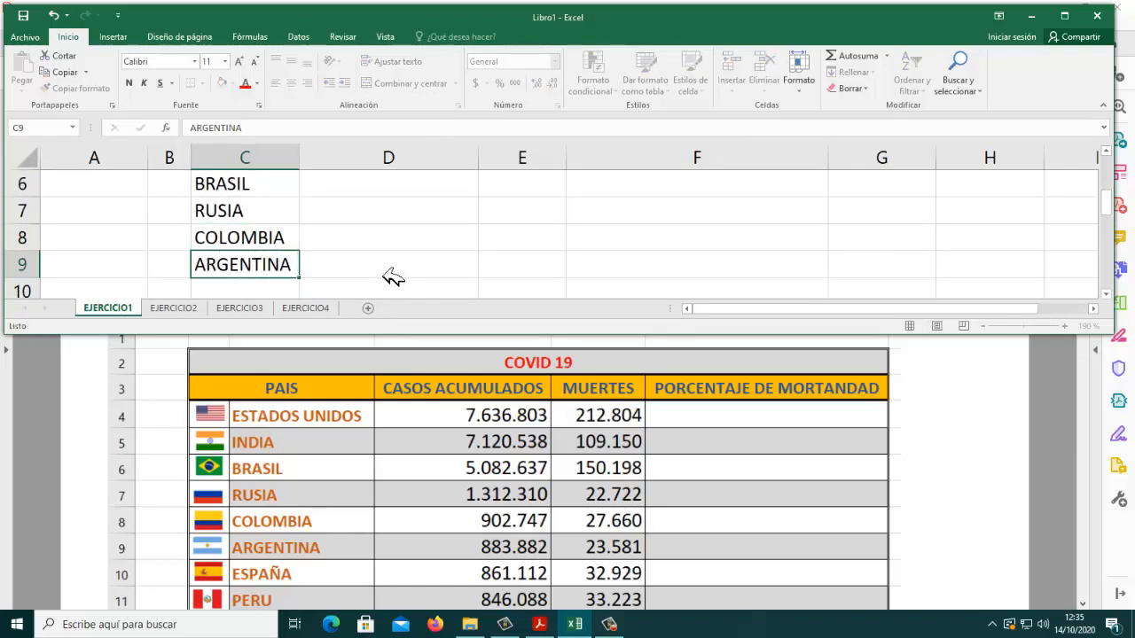
pyautogui.write('ESPAÑA')
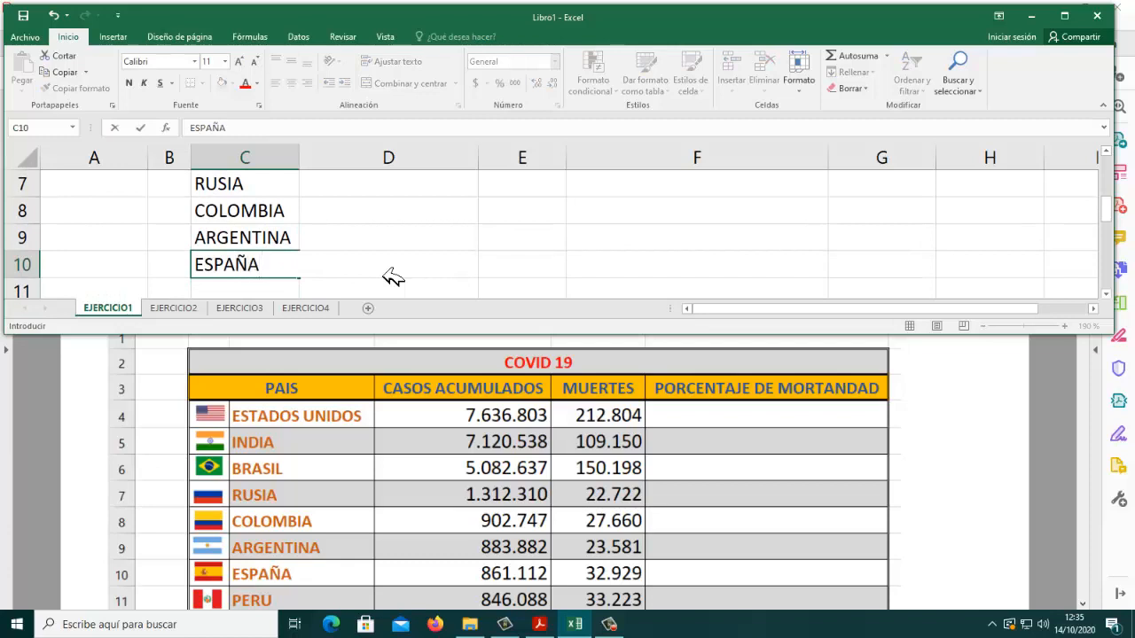
pyautogui.press('Return')
pyautogui.write('PER')
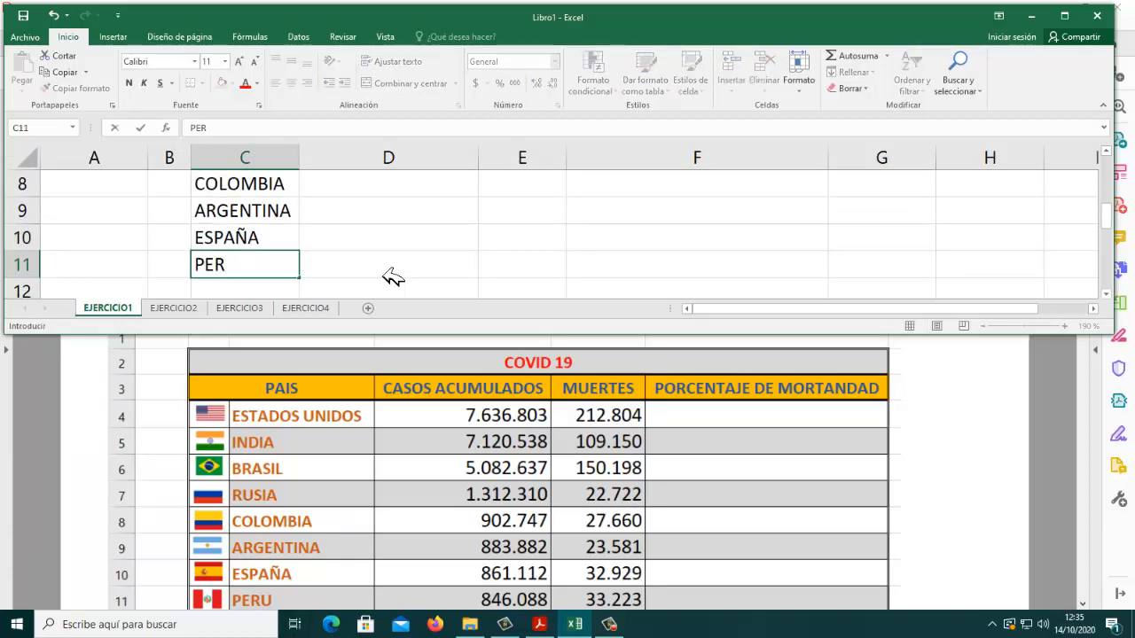
pyautogui.write('Ú')
pyautogui.press('Return')
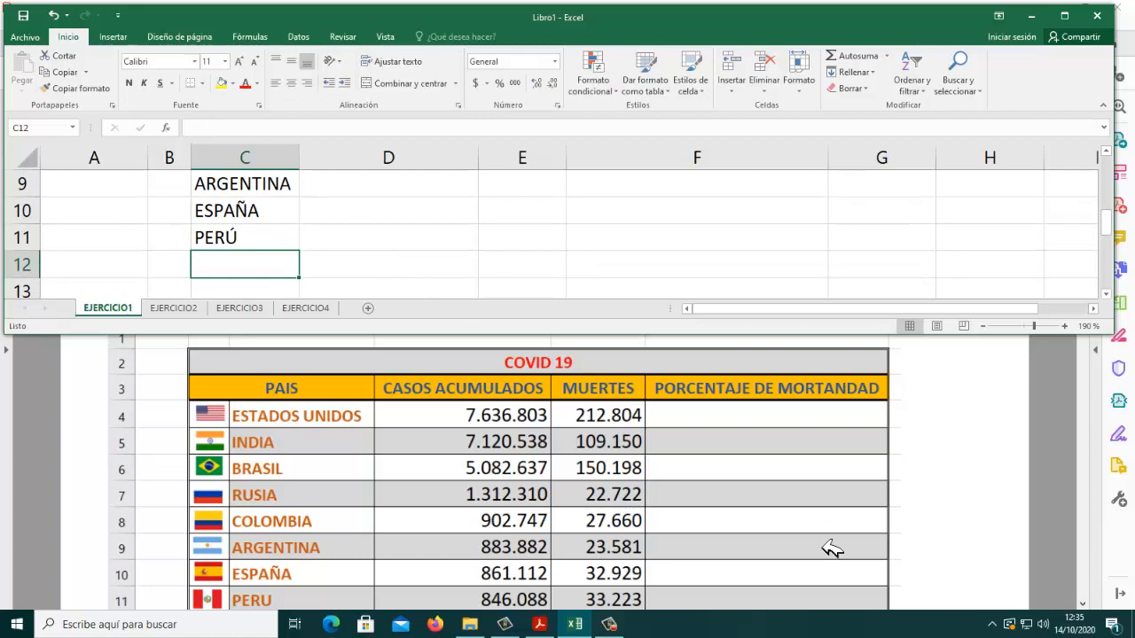
# Step: Consult the remaining rows of the PDF table and enter MÉXICO in C12 and FRANCIA in C13 of the workbook
pyautogui.click(916, 528)
pyautogui.scroll(-3, 916, 527)
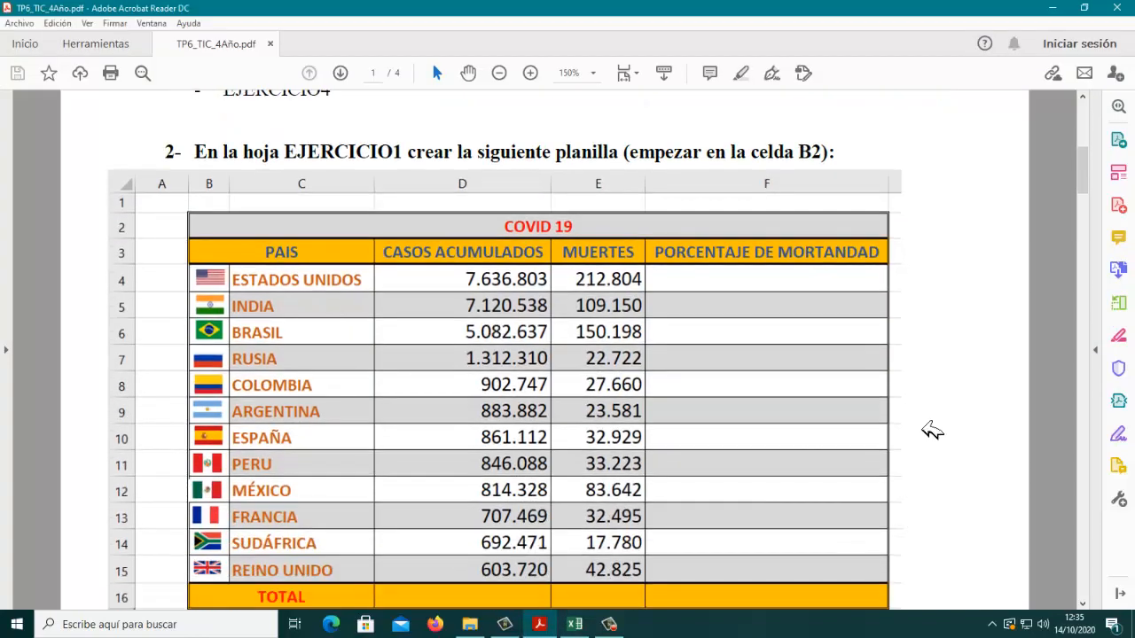
pyautogui.click(574, 624)
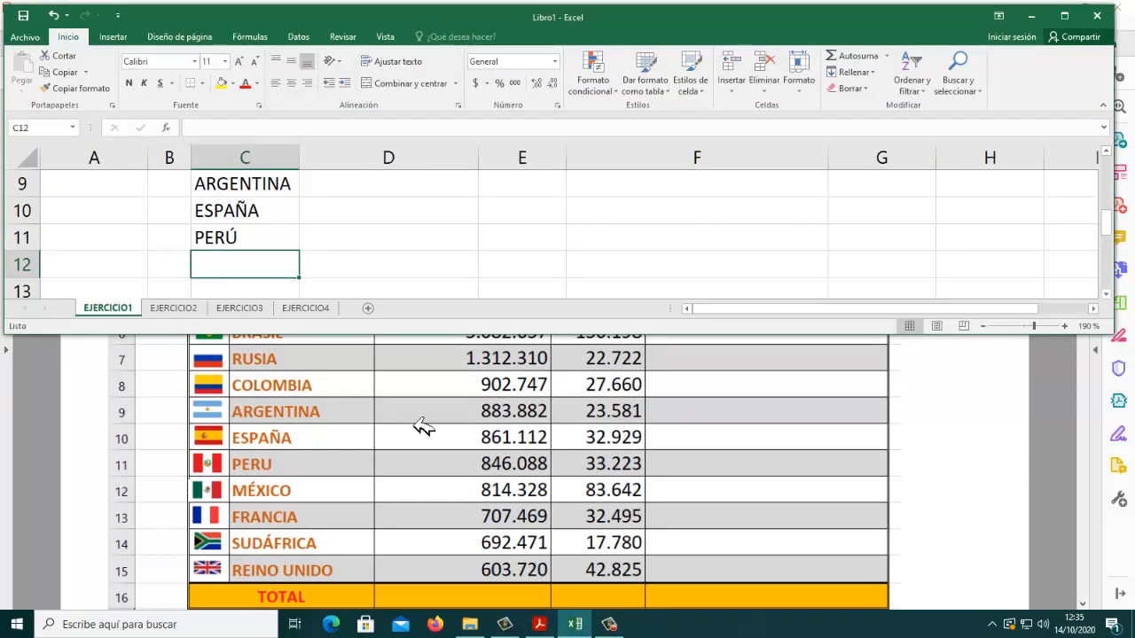
pyautogui.write('MÉIX')
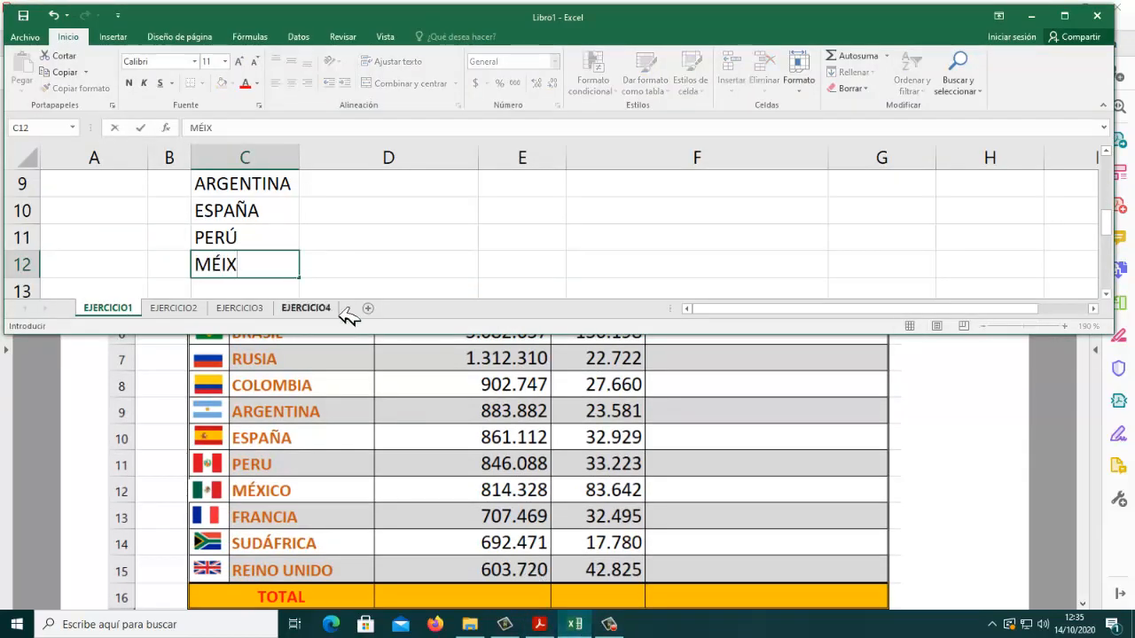
pyautogui.press('BackSpace')
pyautogui.press('BackSpace')
pyautogui.write('C')
pyautogui.press('BackSpace')
pyautogui.write('XICO')
pyautogui.press('Return')
pyautogui.write('FRANCIA')
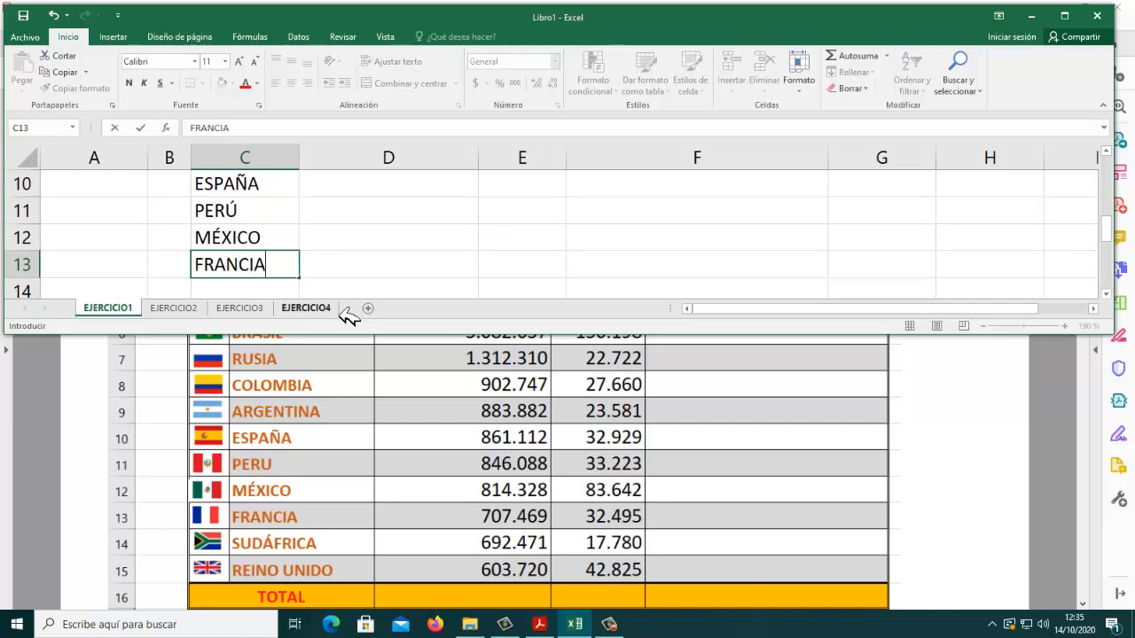
pyautogui.press('Return')
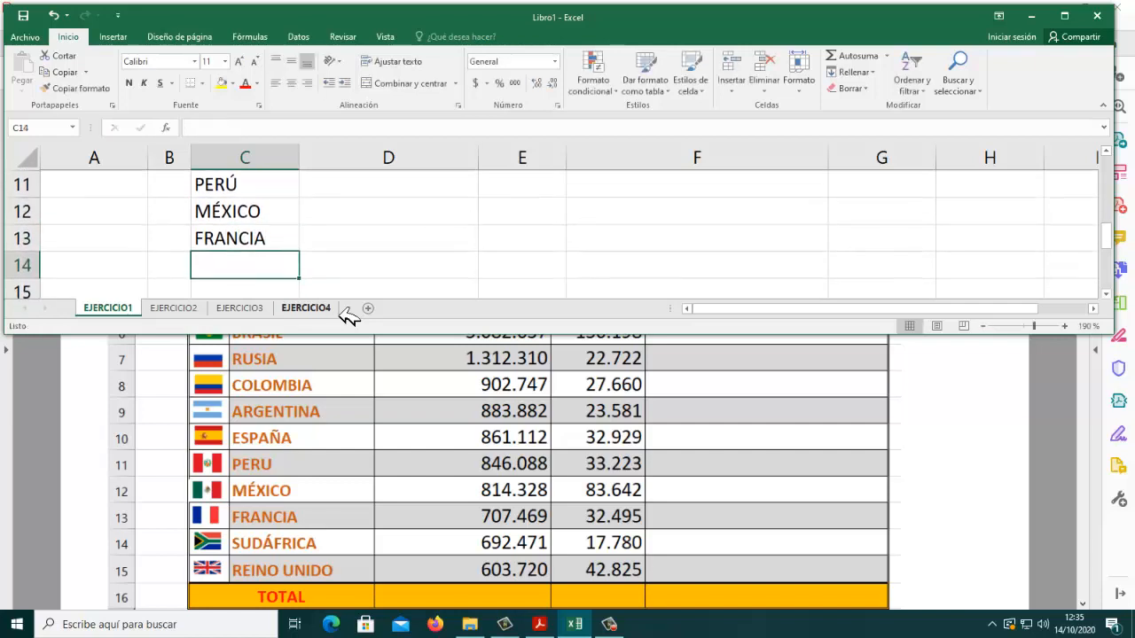
# Step: Enter SUDRÁFICA in C14 and REINO UNIDO in C15
pyautogui.write('SUDRA')
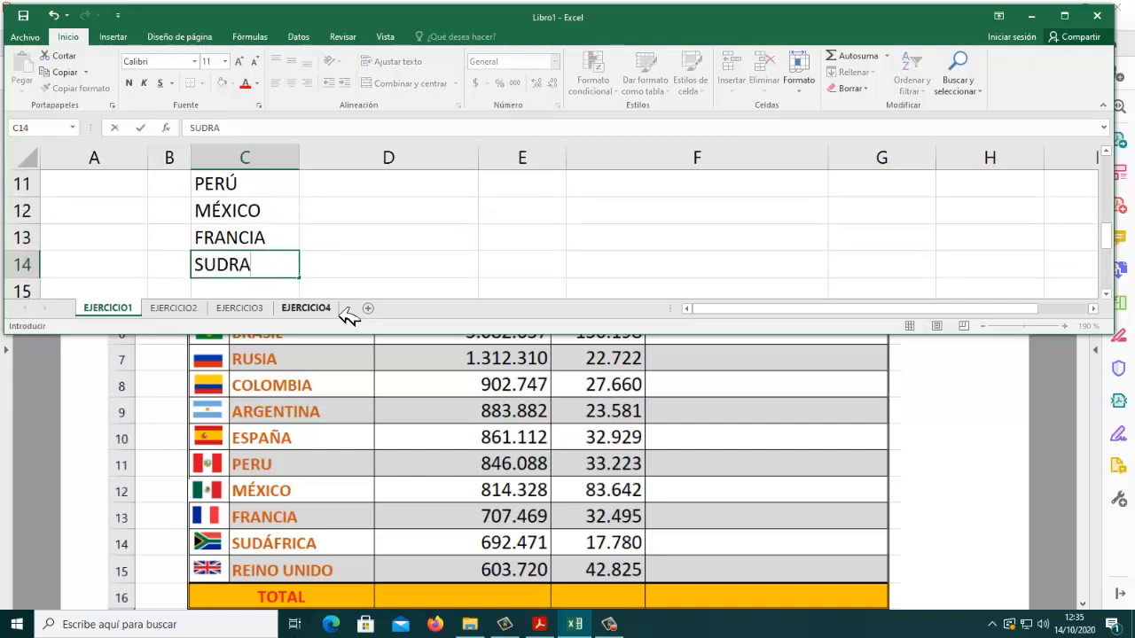
pyautogui.press('BackSpace')
pyautogui.write('ÁFICO')
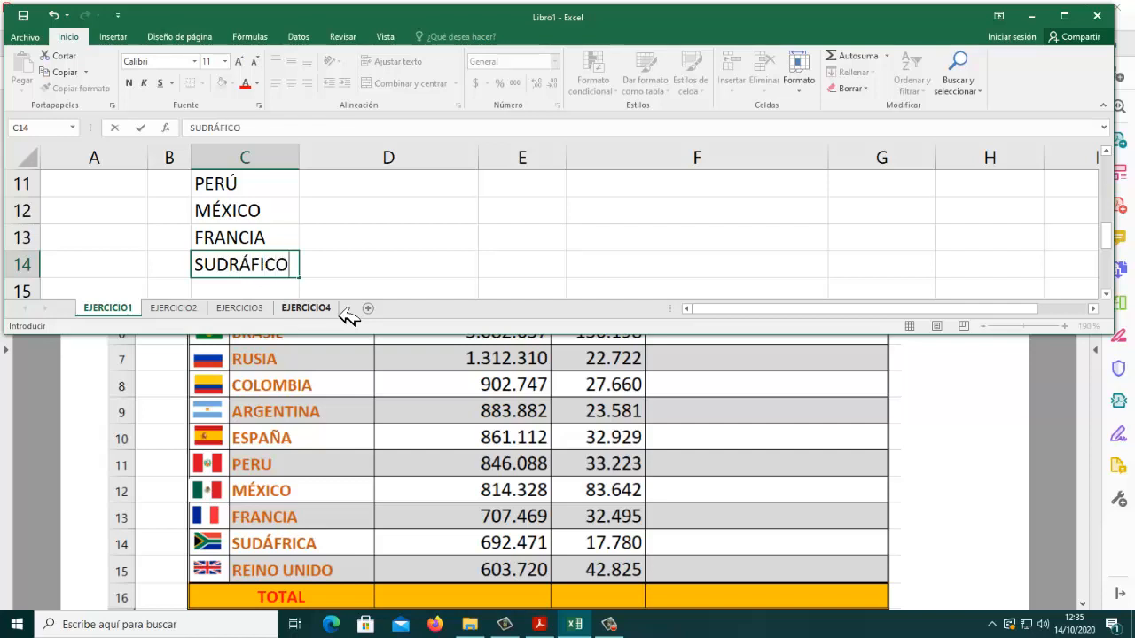
pyautogui.press('BackSpace')
pyautogui.write('A')
pyautogui.press('Return')
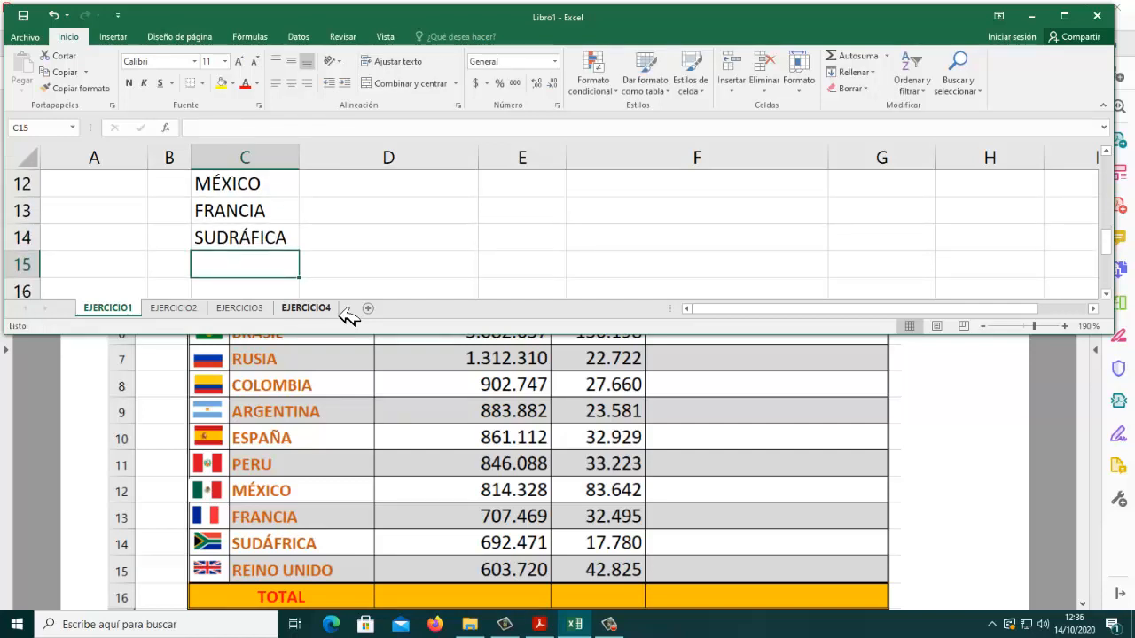
pyautogui.write('REINO UN')
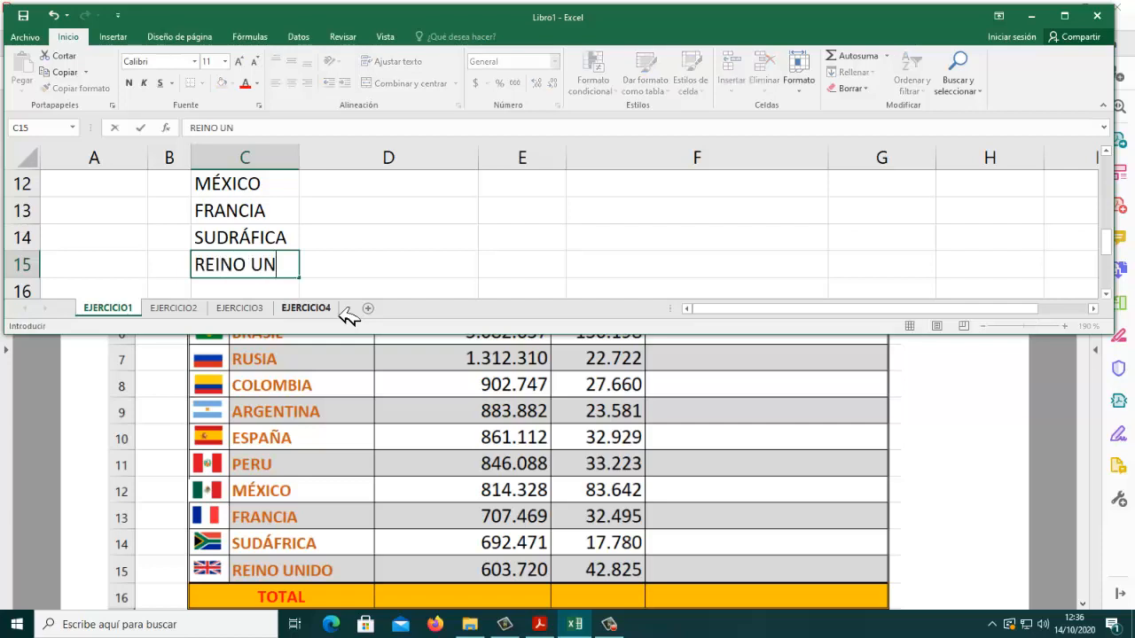
pyautogui.write('IDO')
pyautogui.press('Return')
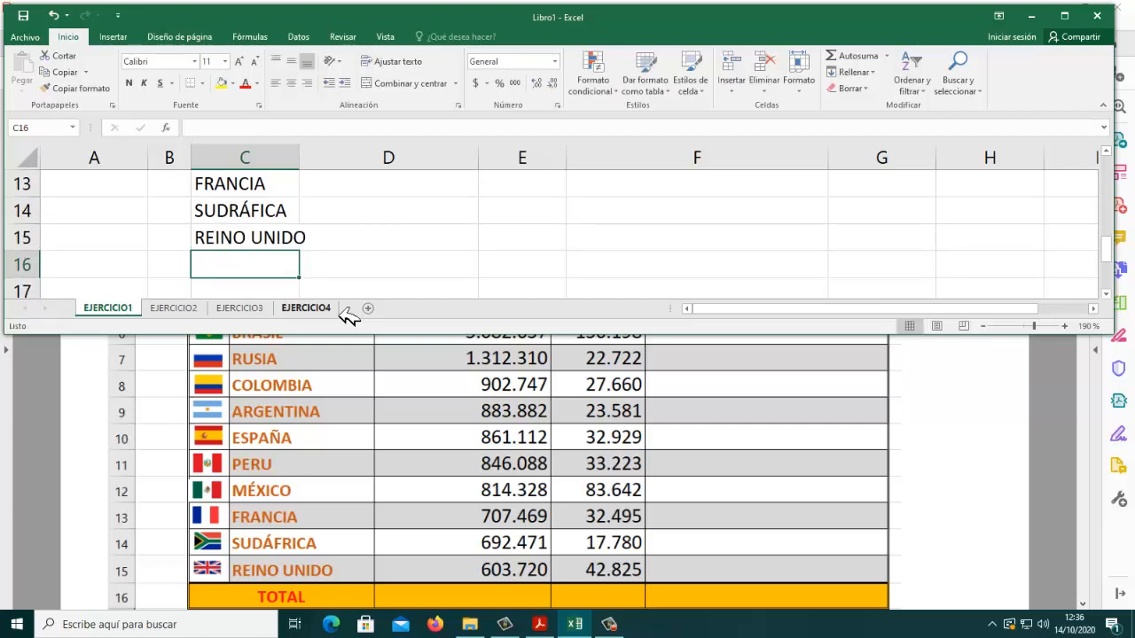
# Step: Switch to the assignment PDF and review the COVID 19 table's TOTAL row and the border, number, text and formula instructions beneath it
pyautogui.click(917, 505)
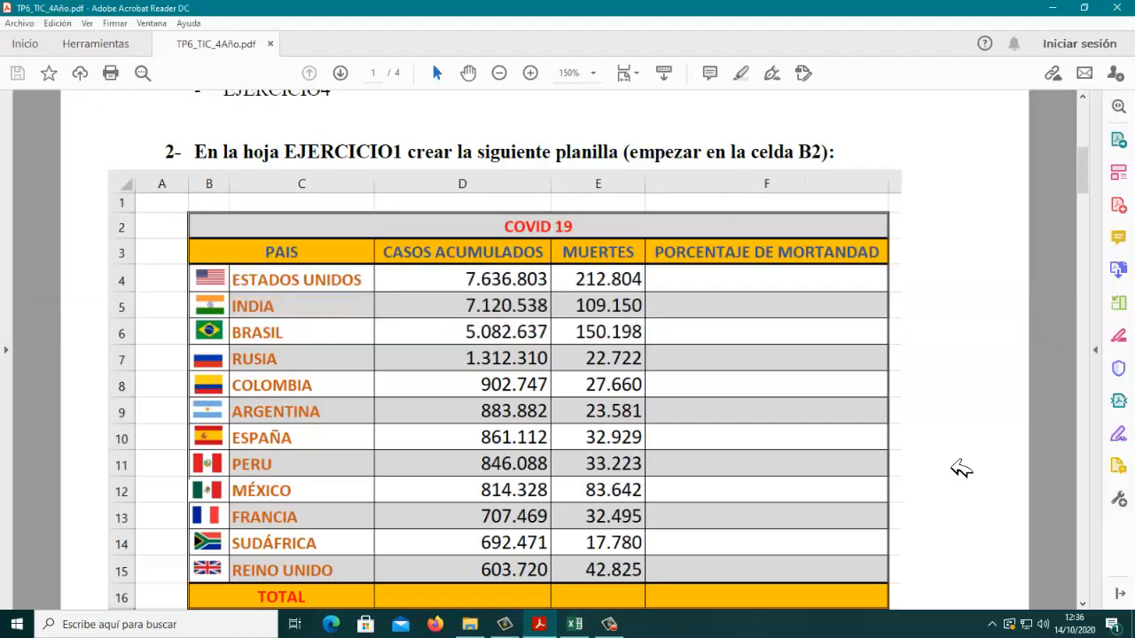
pyautogui.scroll(-1, 961, 469)
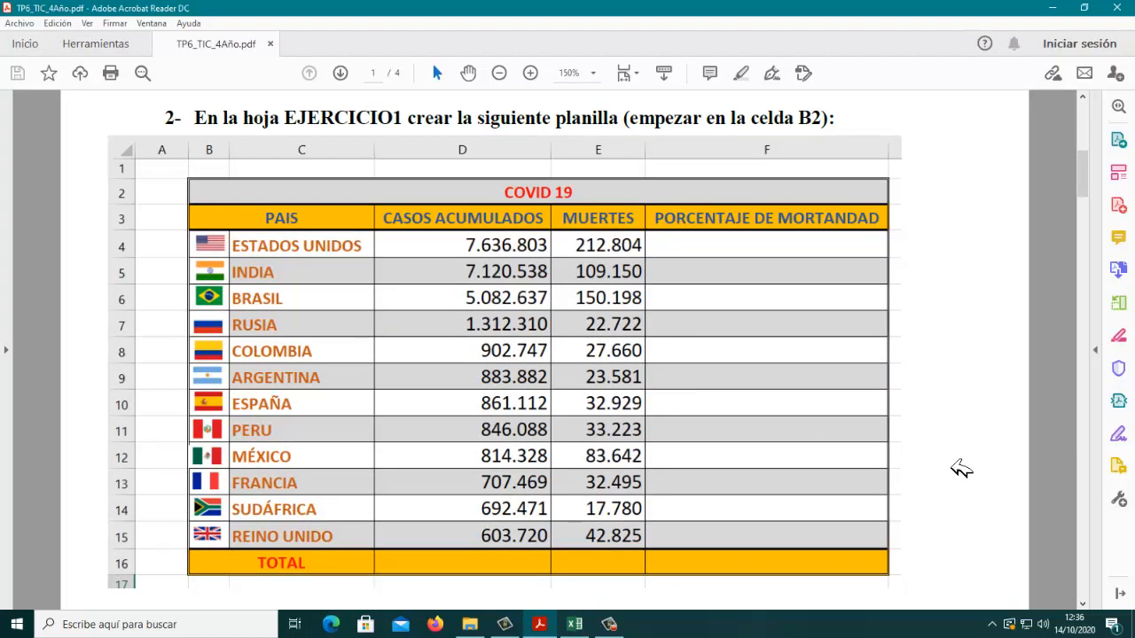
pyautogui.scroll(-5, 959, 469)
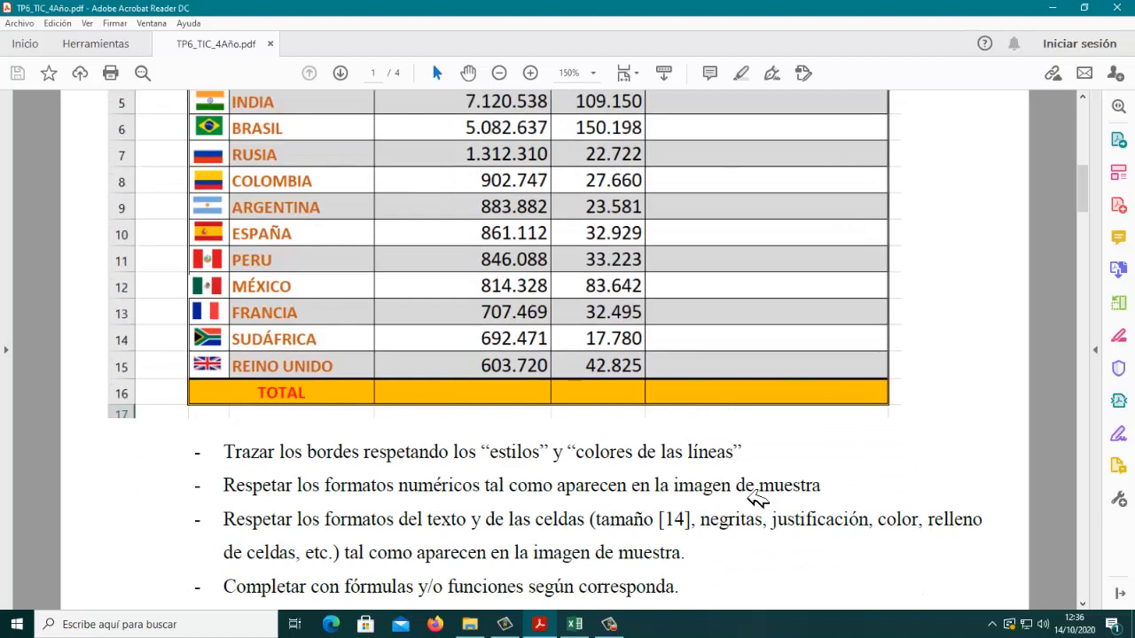
pyautogui.scroll(-2, 756, 498)
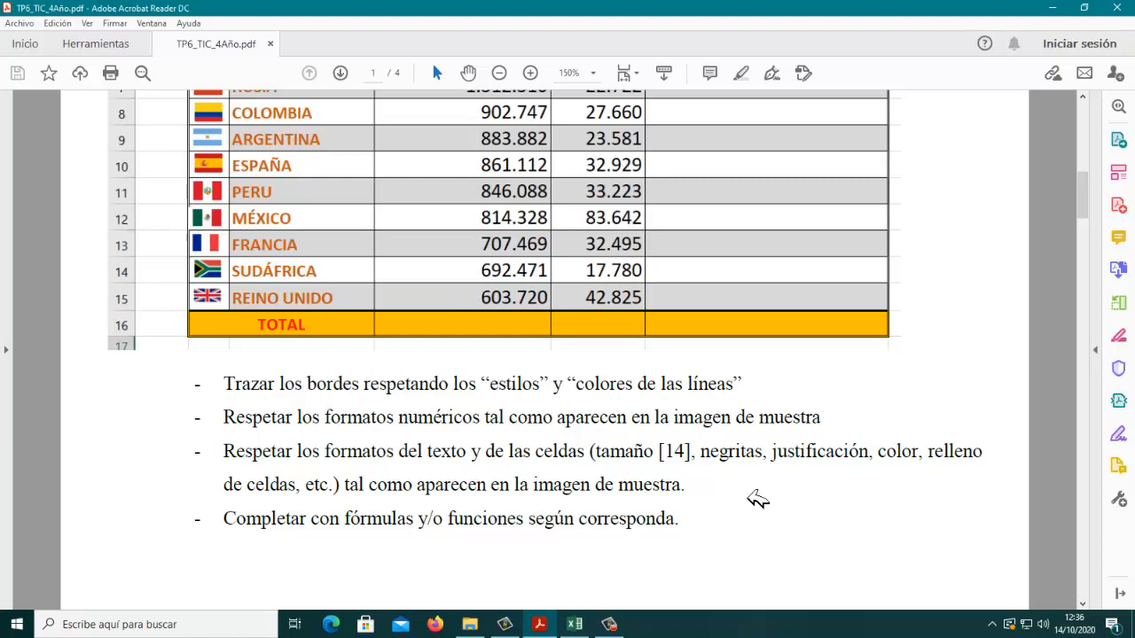
pyautogui.scroll(4, 886, 431)
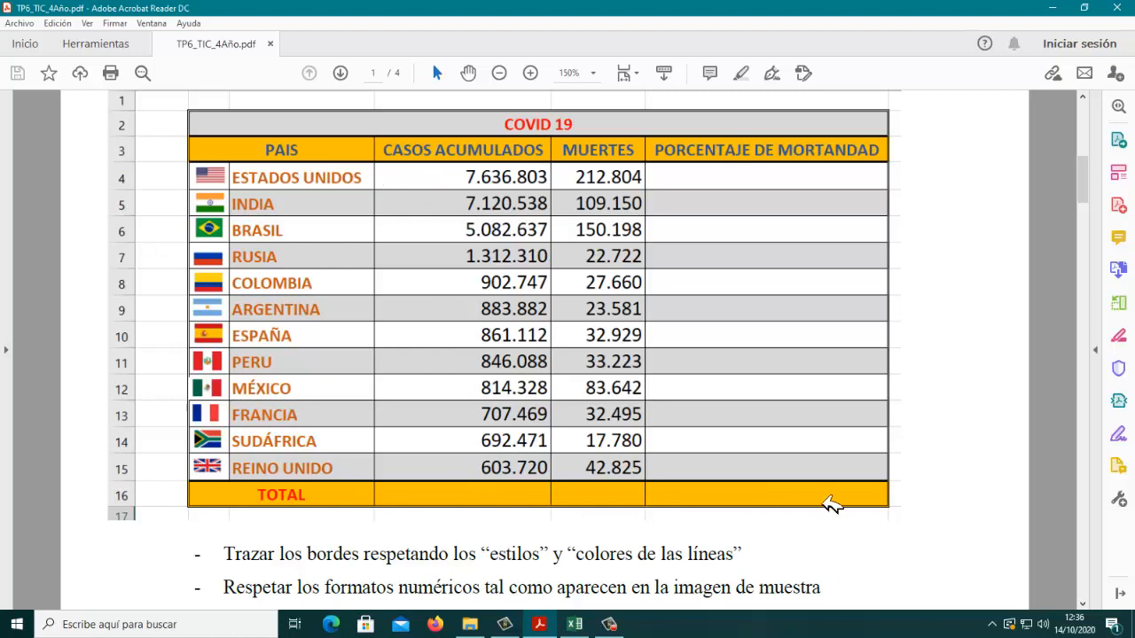
pyautogui.scroll(-2, 831, 506)
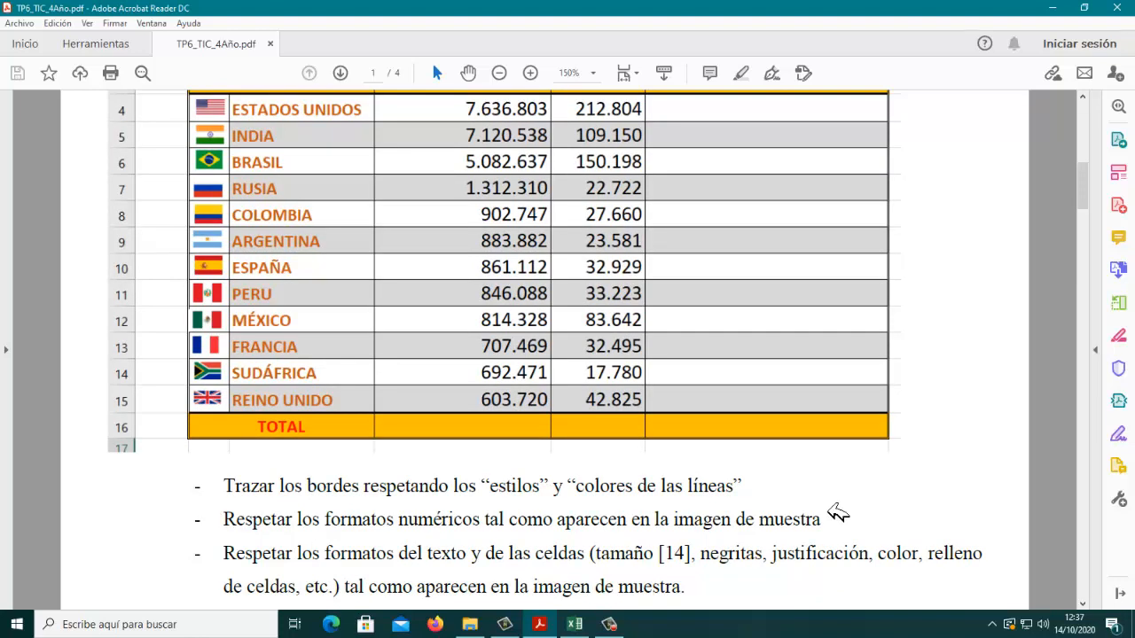
pyautogui.scroll(1, 838, 513)
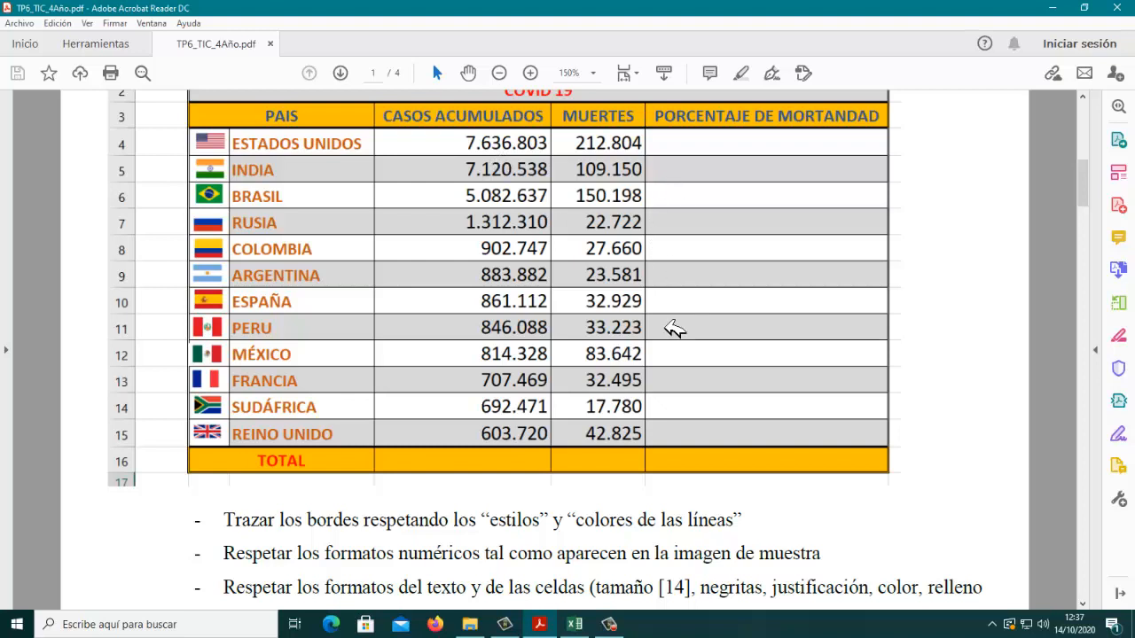
# Step: Study the PDF's COVID 19 table and the instructions beneath it, highlighting the one about text and cell formats
pyautogui.scroll(-1, 674, 329)
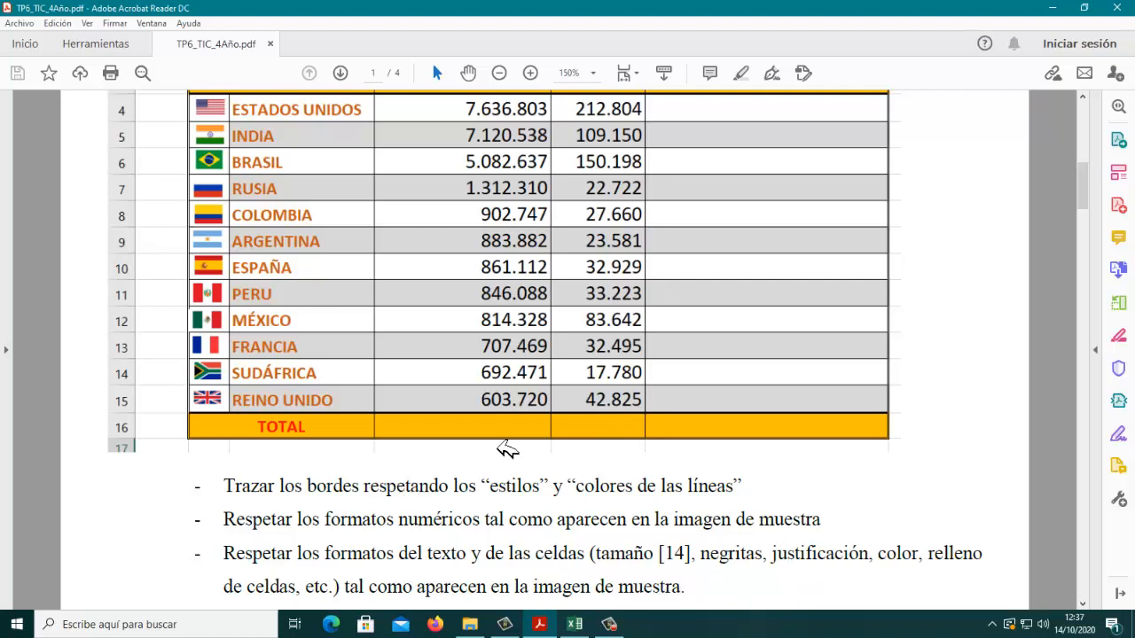
pyautogui.scroll(2, 507, 449)
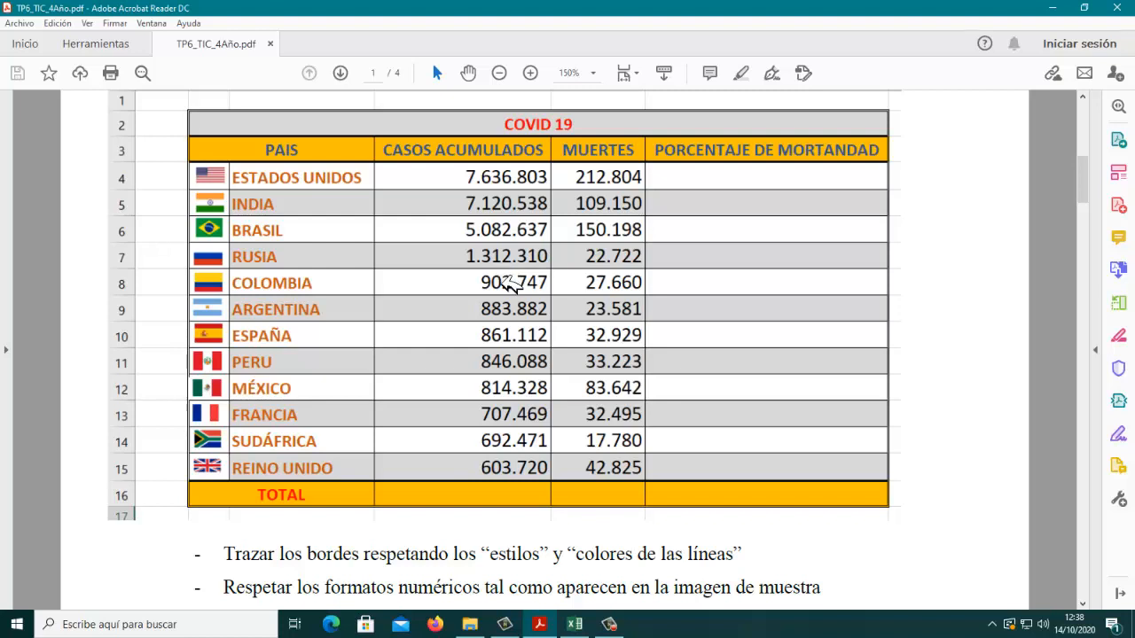
pyautogui.scroll(-1, 575, 297)
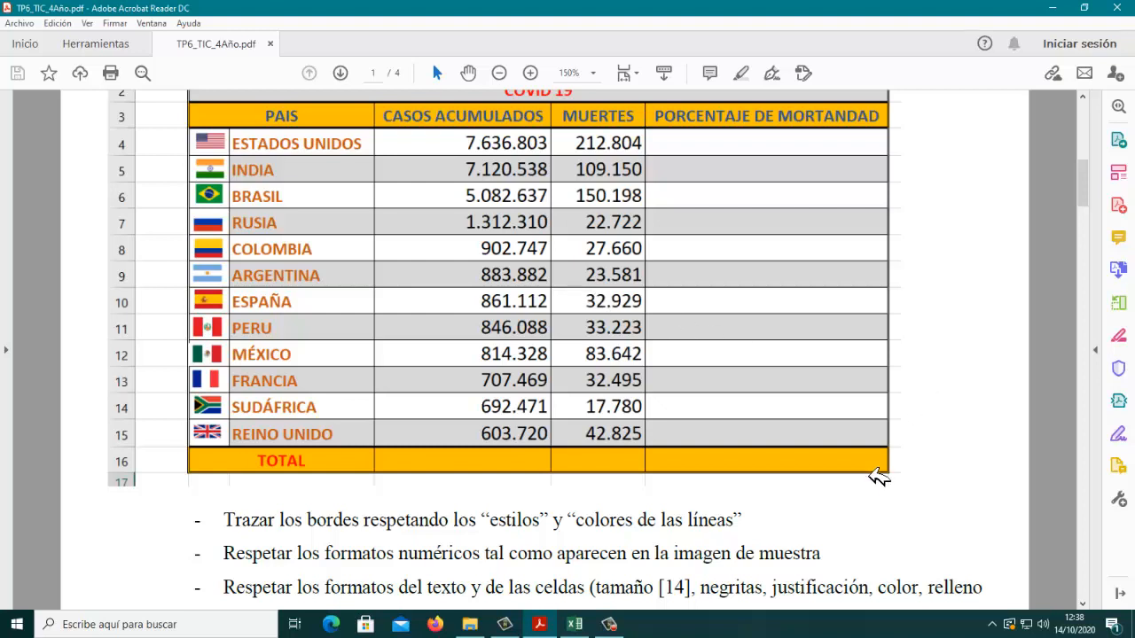
pyautogui.scroll(1, 811, 461)
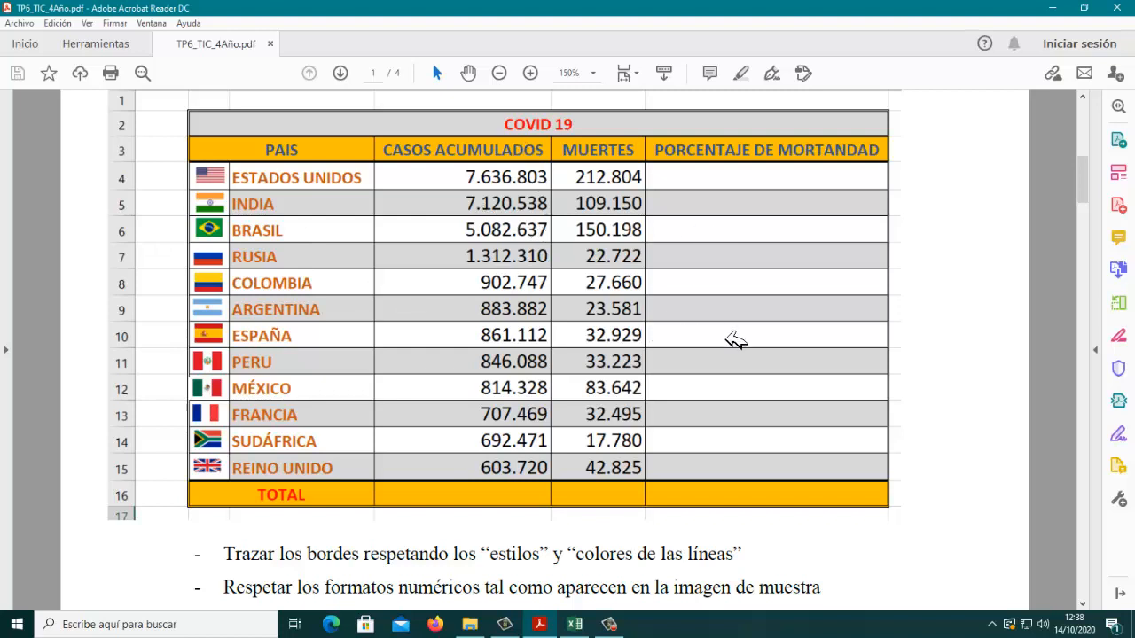
pyautogui.scroll(-1, 735, 341)
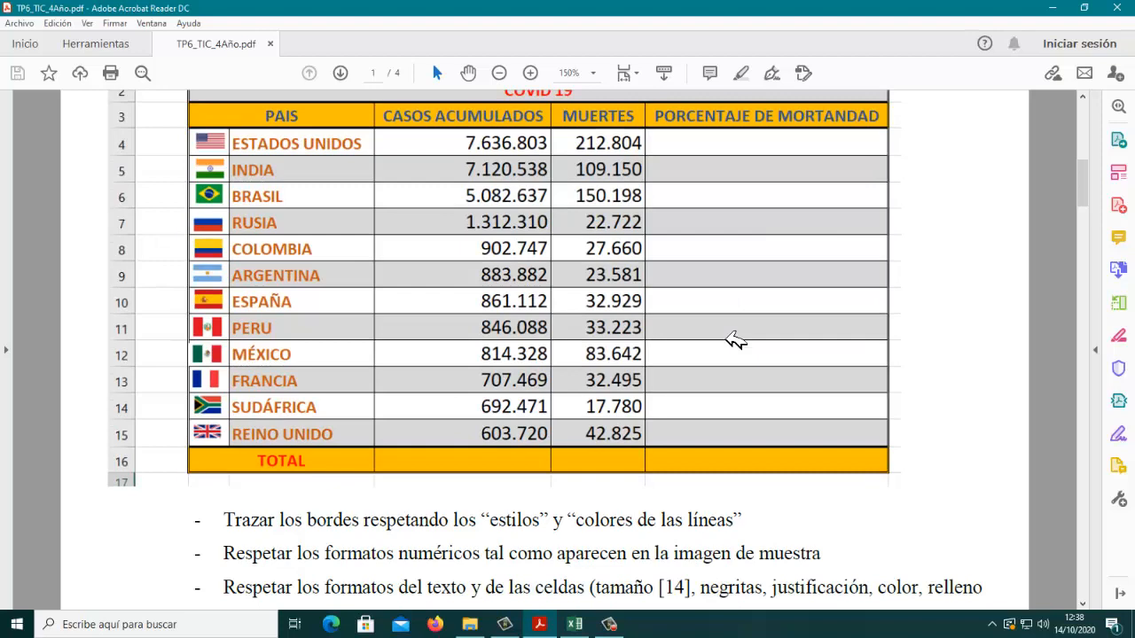
pyautogui.scroll(-1, 735, 340)
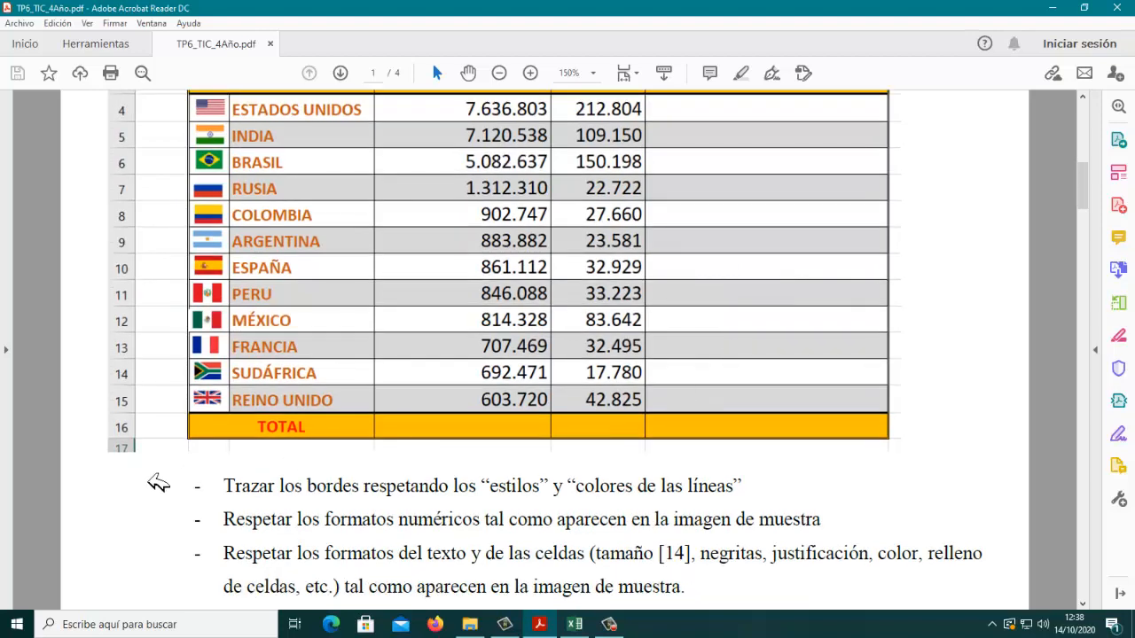
pyautogui.moveTo(231, 565); pyautogui.dragTo(679, 601)
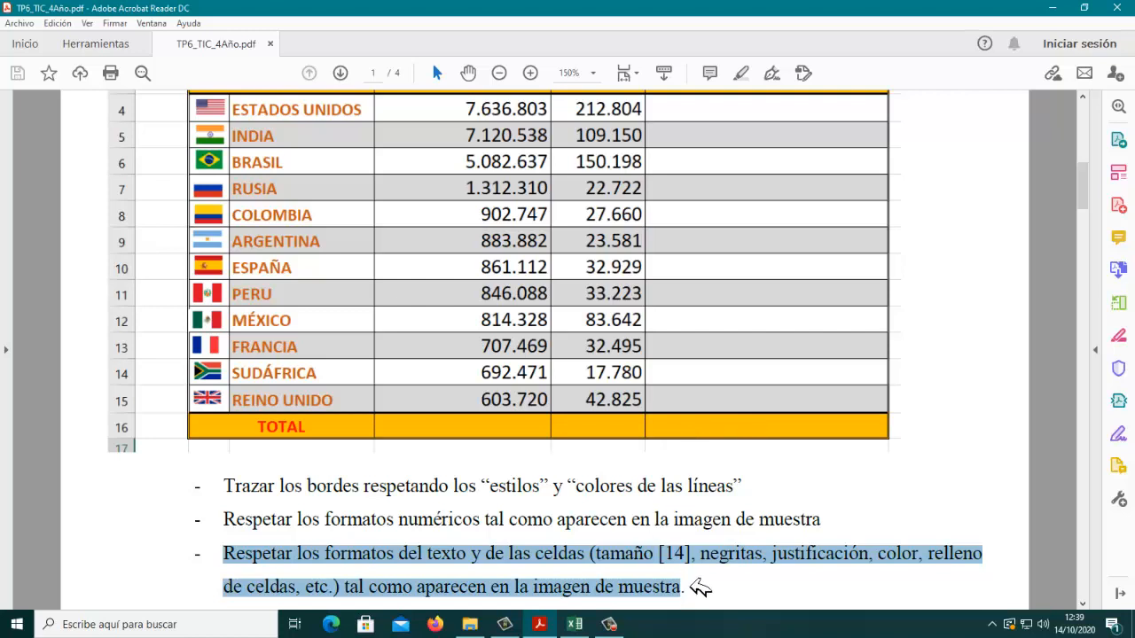
# Step: Switch to the Excel workbook, maximize it and set the font size of the table range B2:F15 to 14
pyautogui.click(574, 624)
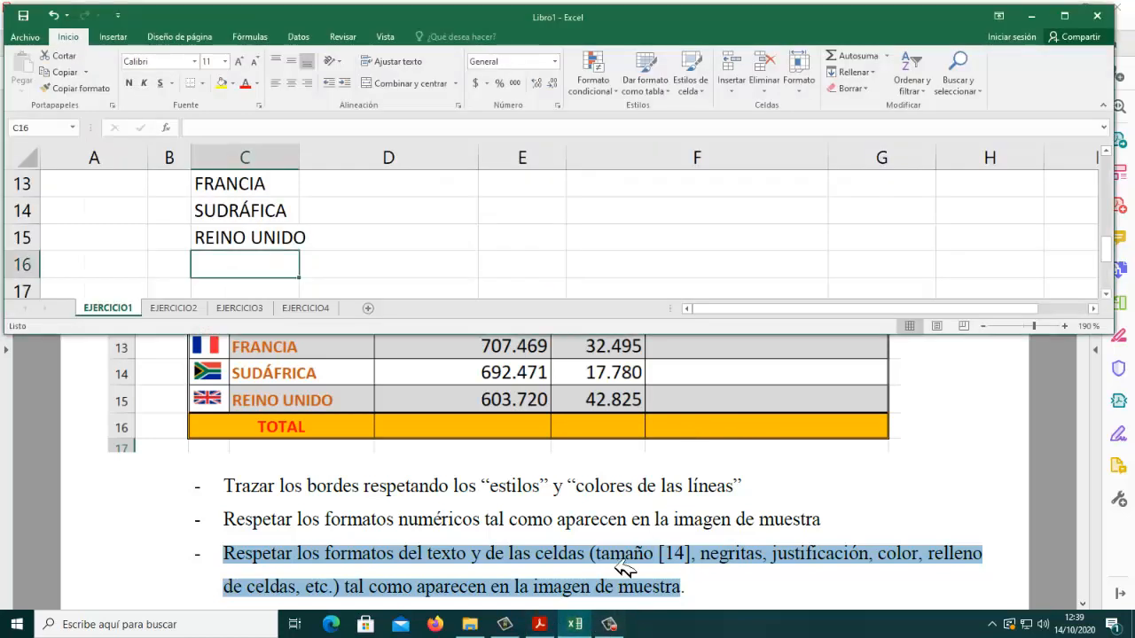
pyautogui.click(1064, 16)
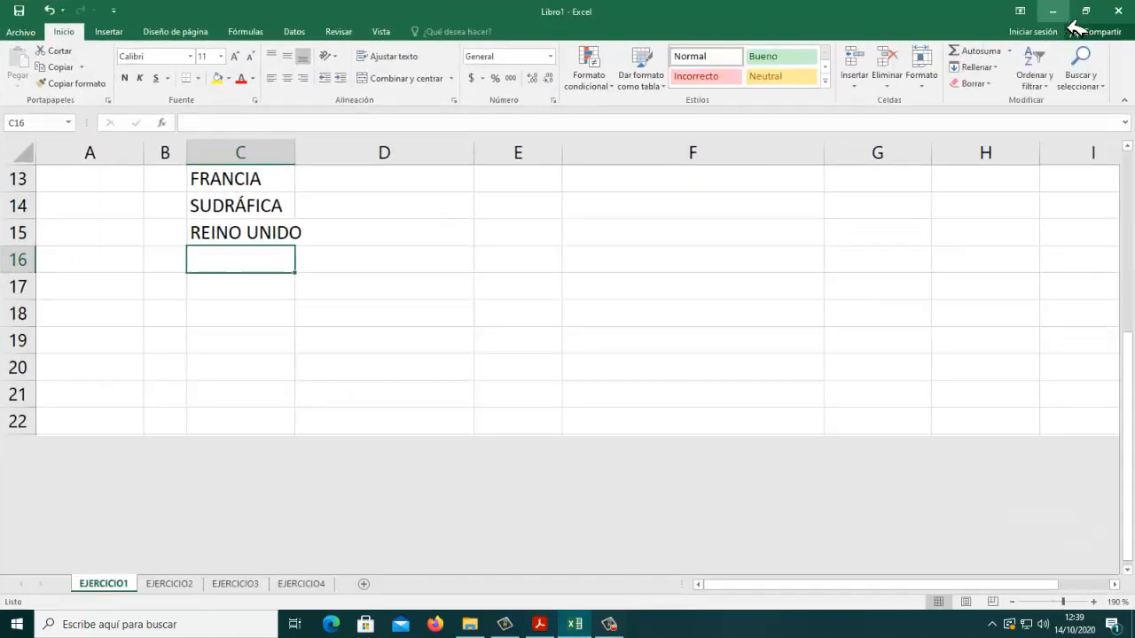
pyautogui.scroll(4, 744, 425)
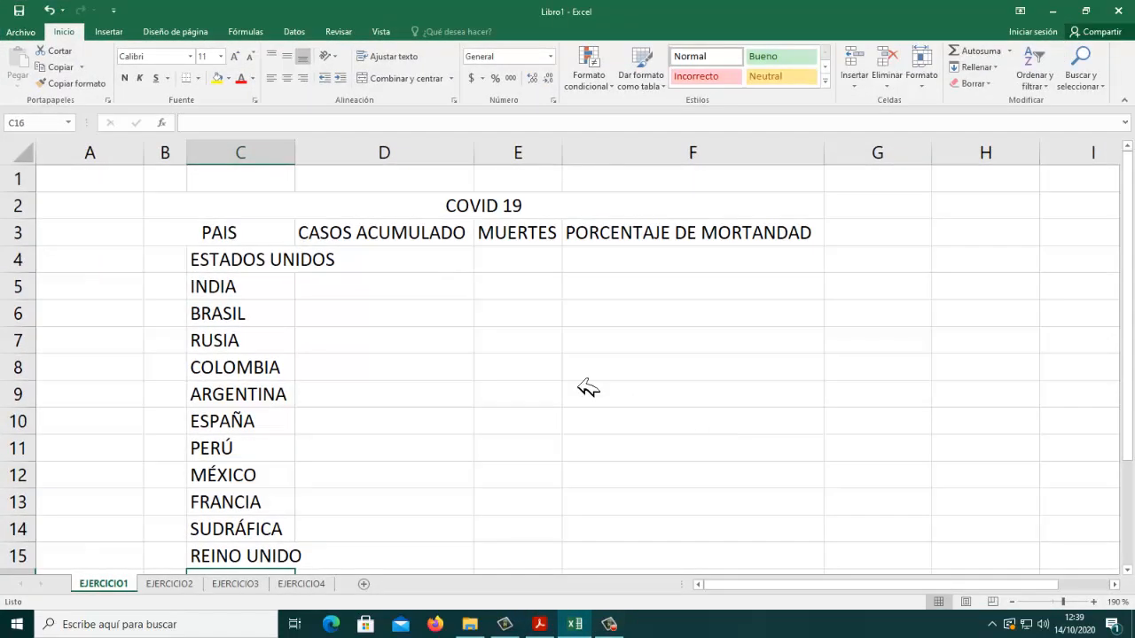
pyautogui.click(335, 212)
pyautogui.moveTo(346, 232); pyautogui.dragTo(582, 575)
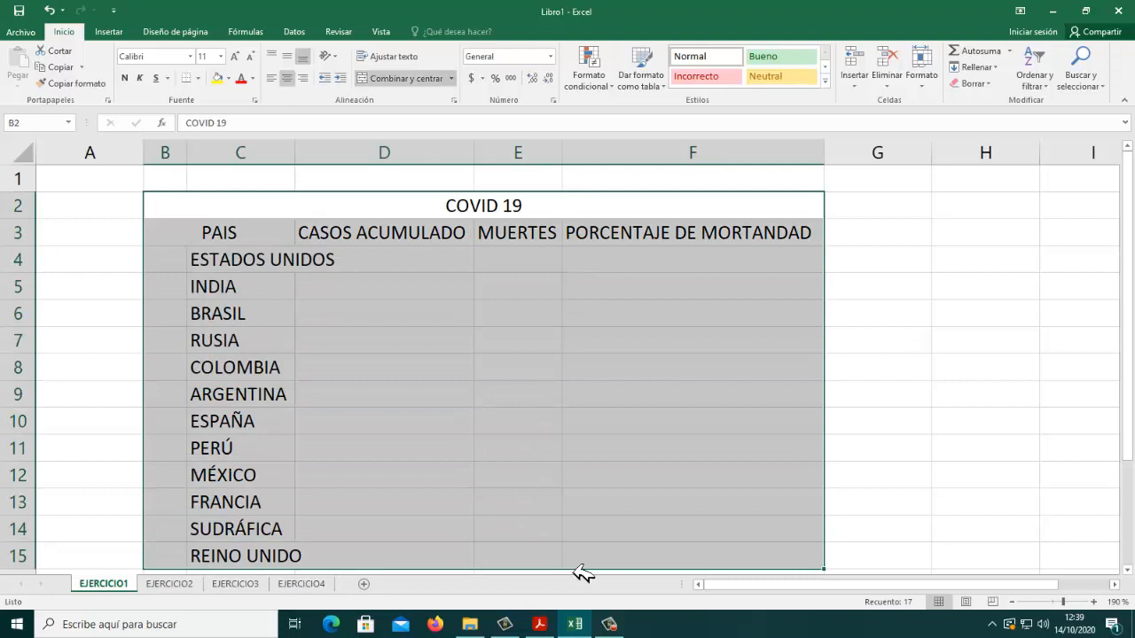
pyautogui.click(221, 56)
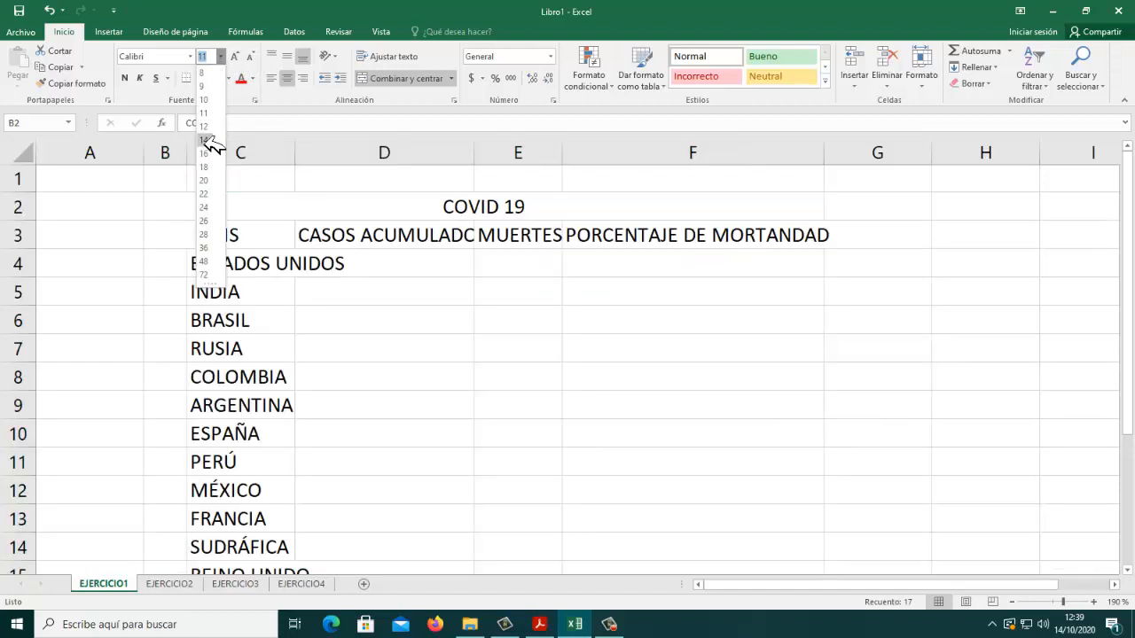
pyautogui.click(214, 142)
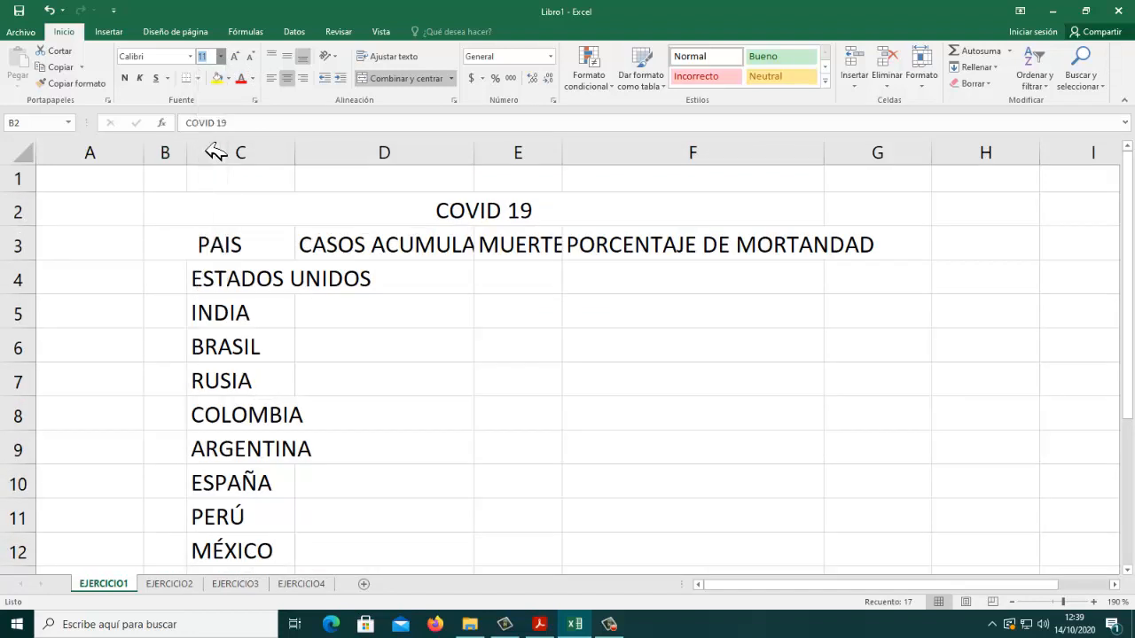
pyautogui.click(612, 322)
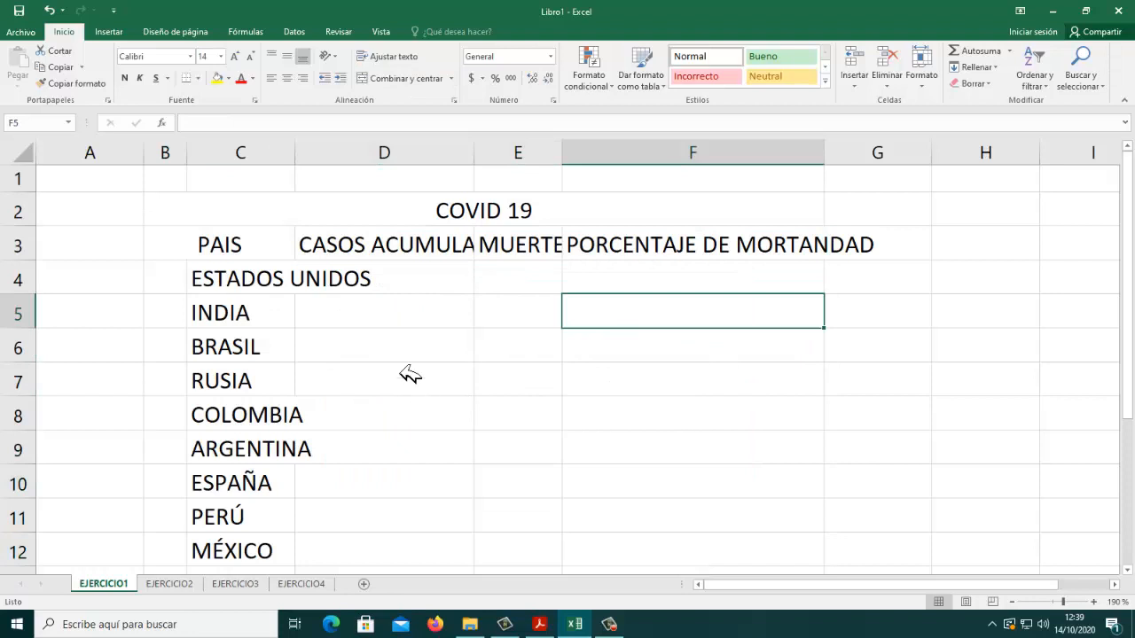
# Step: Autofit the widths of columns C, D, E and F to their contents
pyautogui.doubleClick(295, 158)
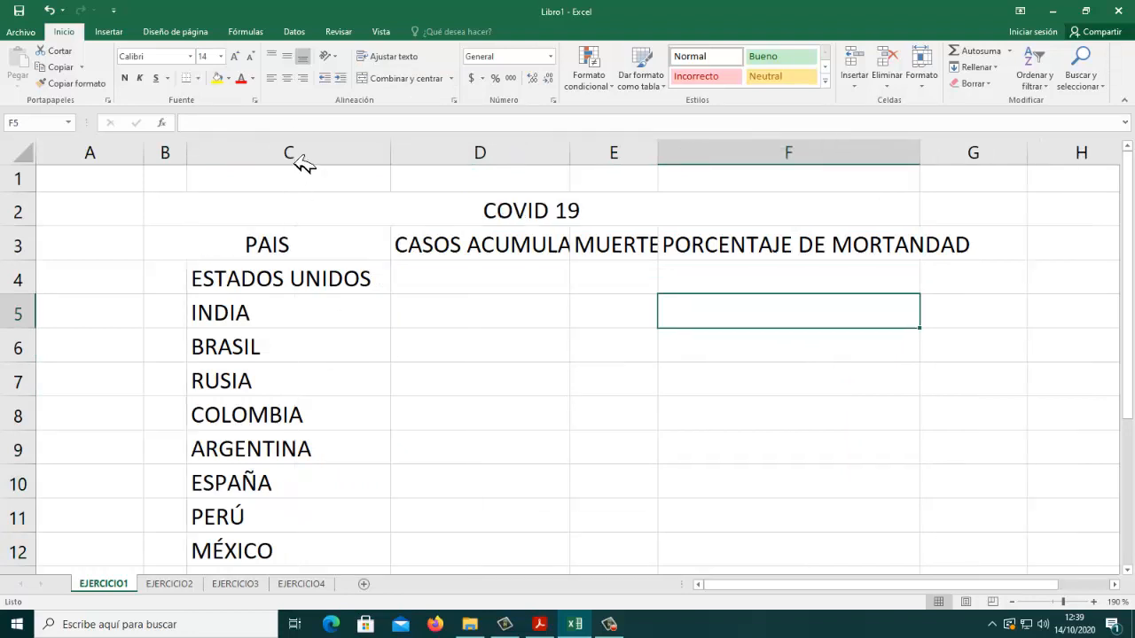
pyautogui.doubleClick(570, 162)
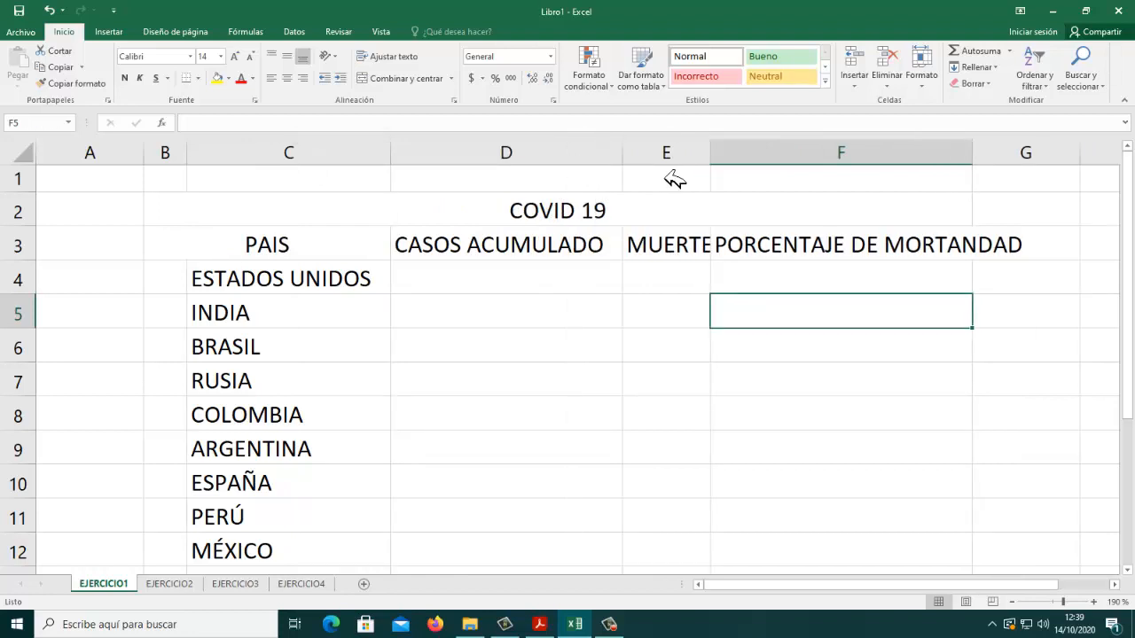
pyautogui.doubleClick(718, 162)
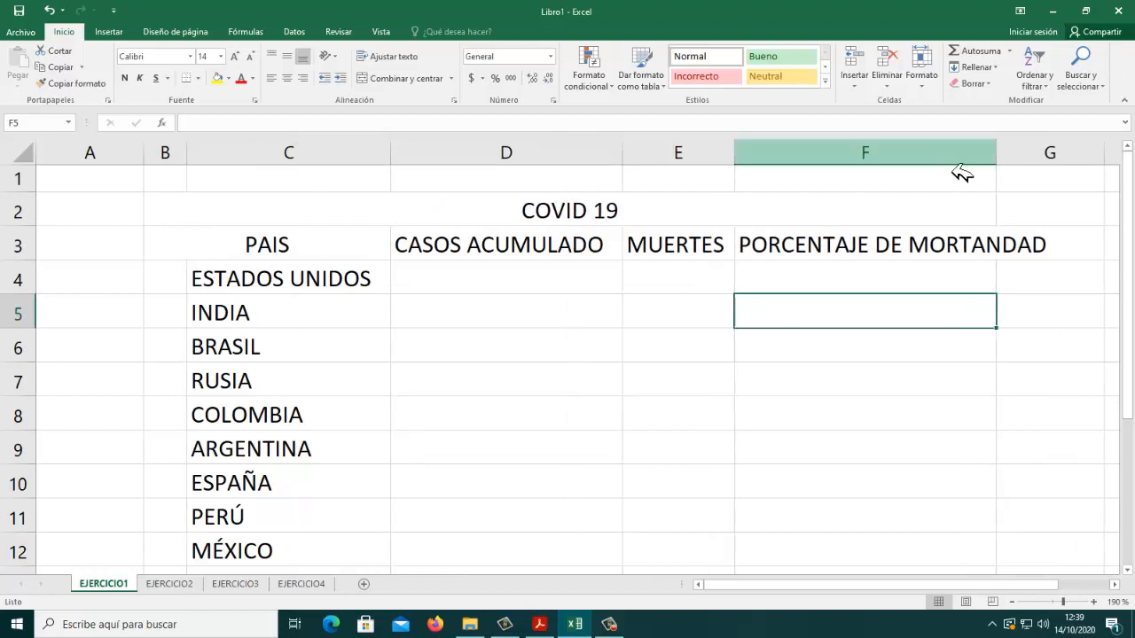
pyautogui.doubleClick(997, 162)
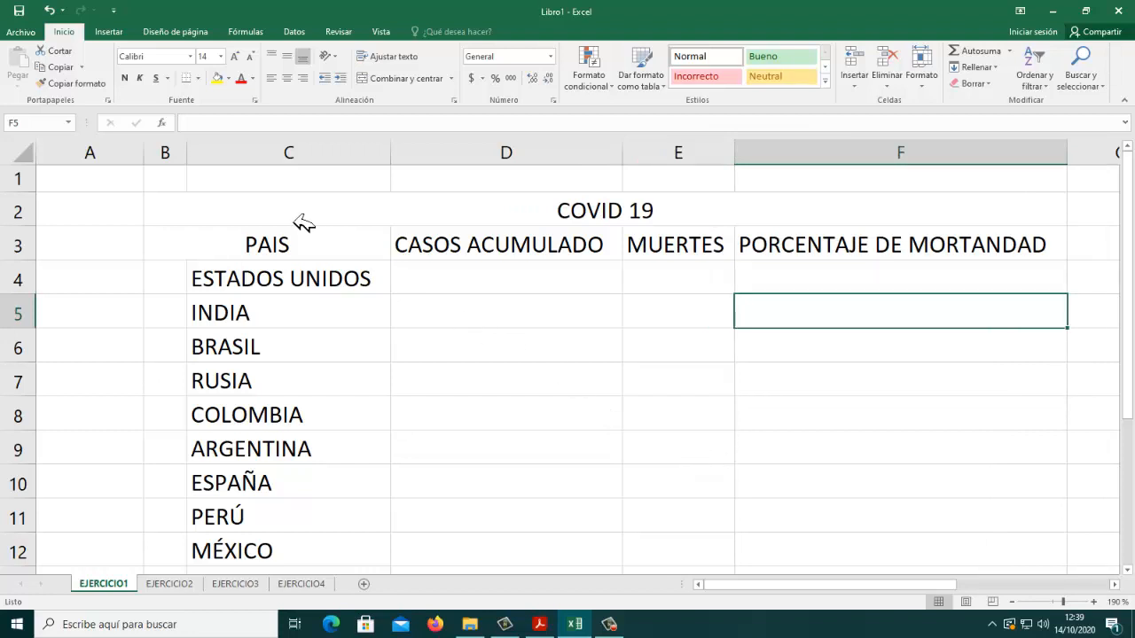
# Step: Center the header texts in row 3 from PAIS to PORCENTAJE DE MORTANDAD
pyautogui.moveTo(366, 247); pyautogui.dragTo(886, 248)
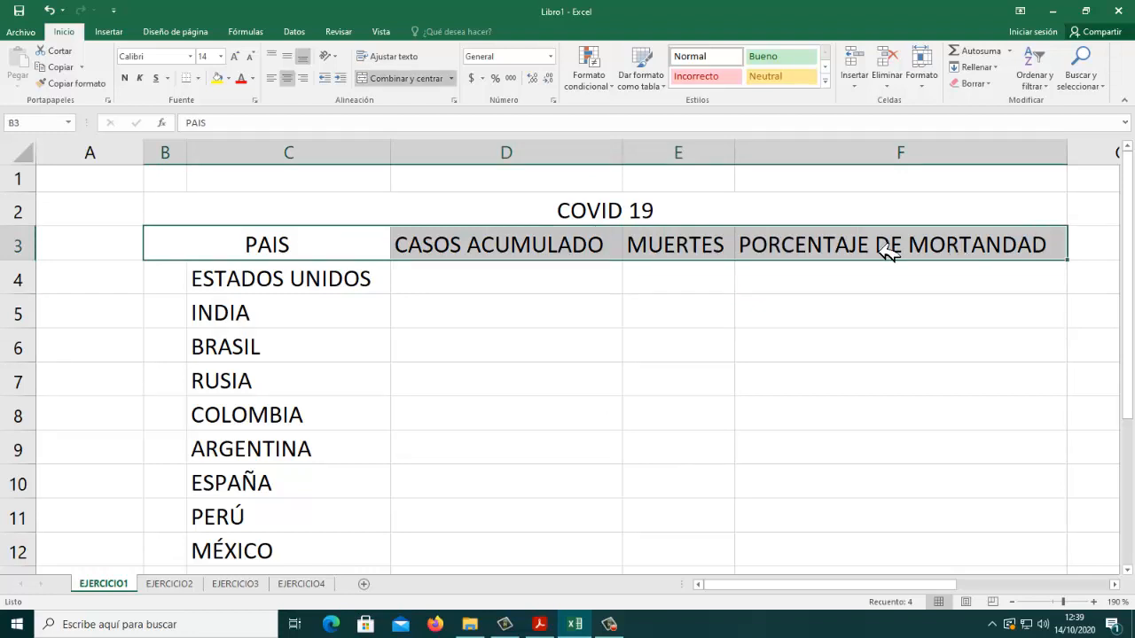
pyautogui.click(287, 78)
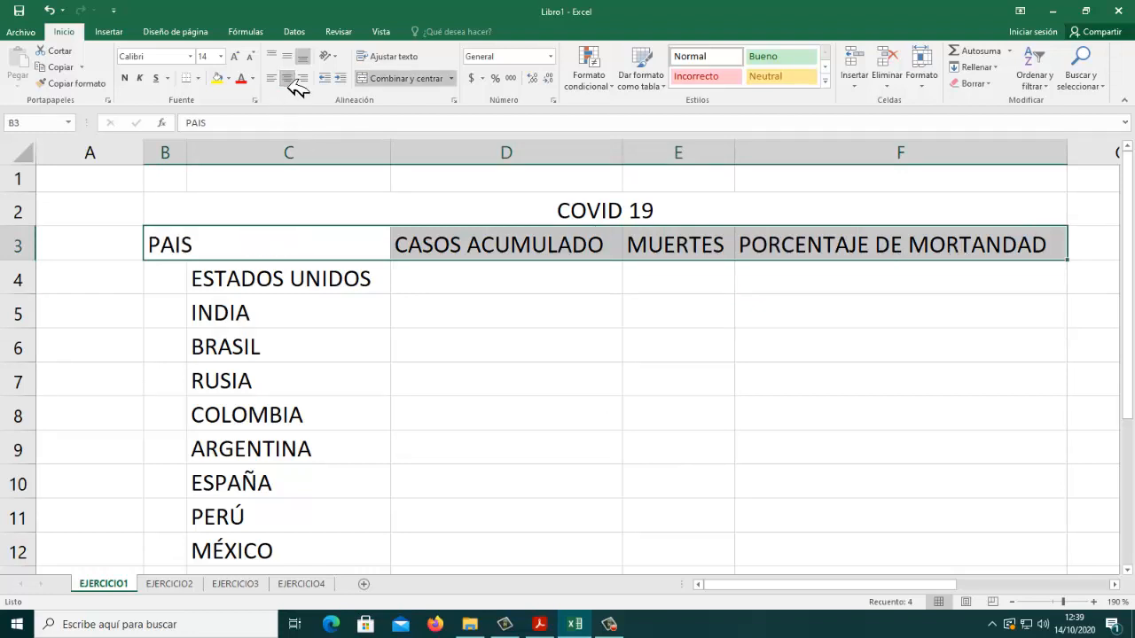
pyautogui.click(286, 78)
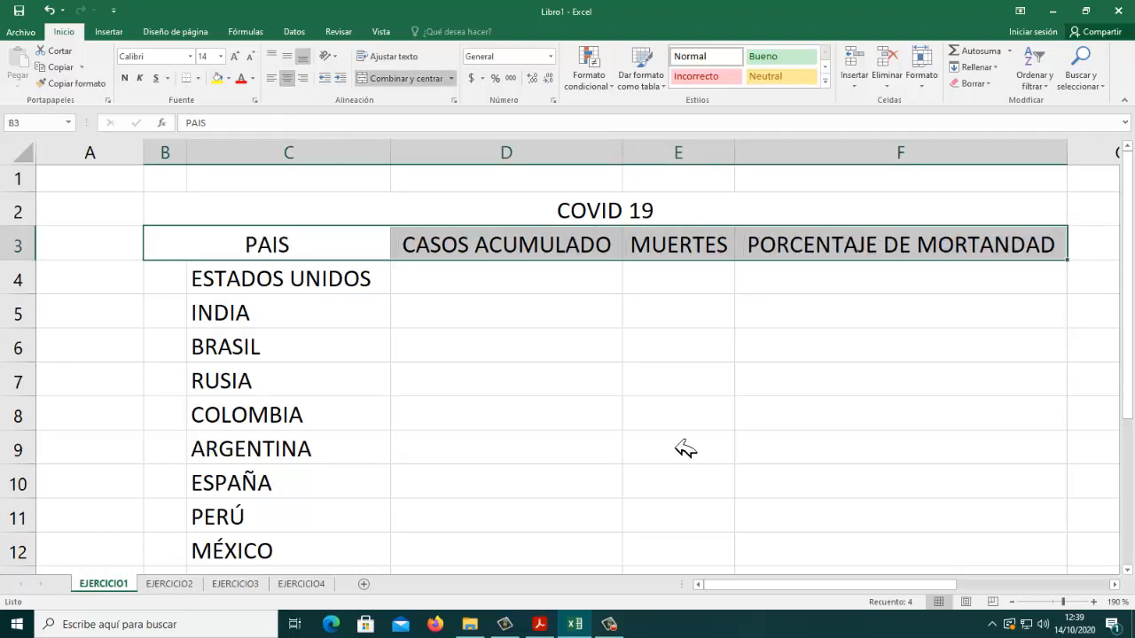
# Step: Enter TOTAL in C16 below REINO UNIDO and center it in the cell
pyautogui.scroll(-3, 683, 448)
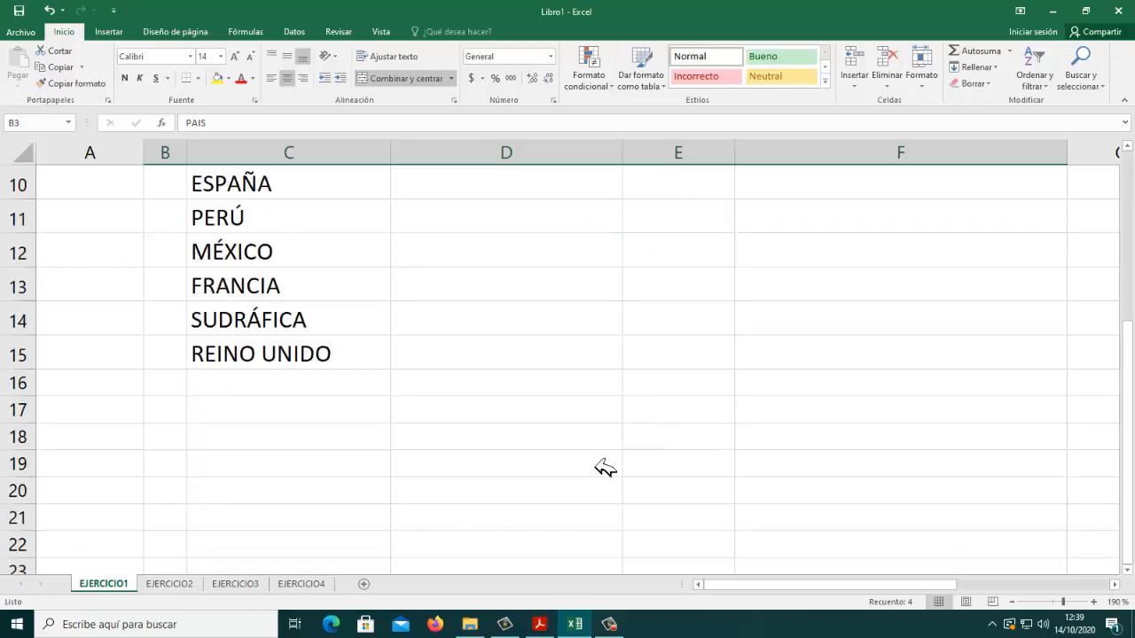
pyautogui.click(282, 389)
pyautogui.write('TOTAL')
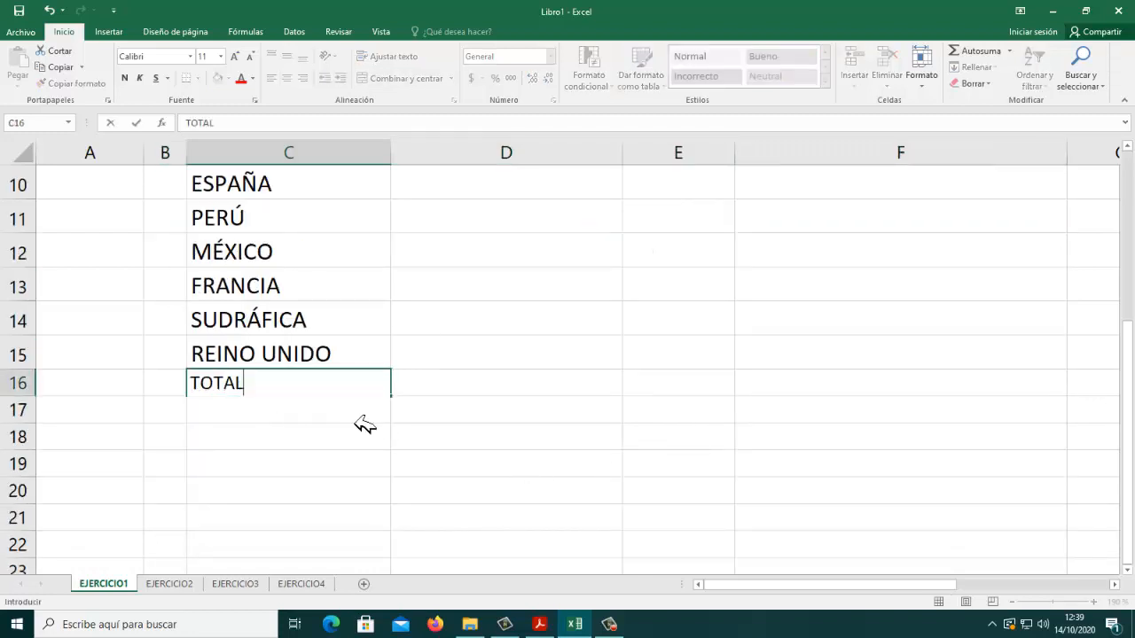
pyautogui.press('Return')
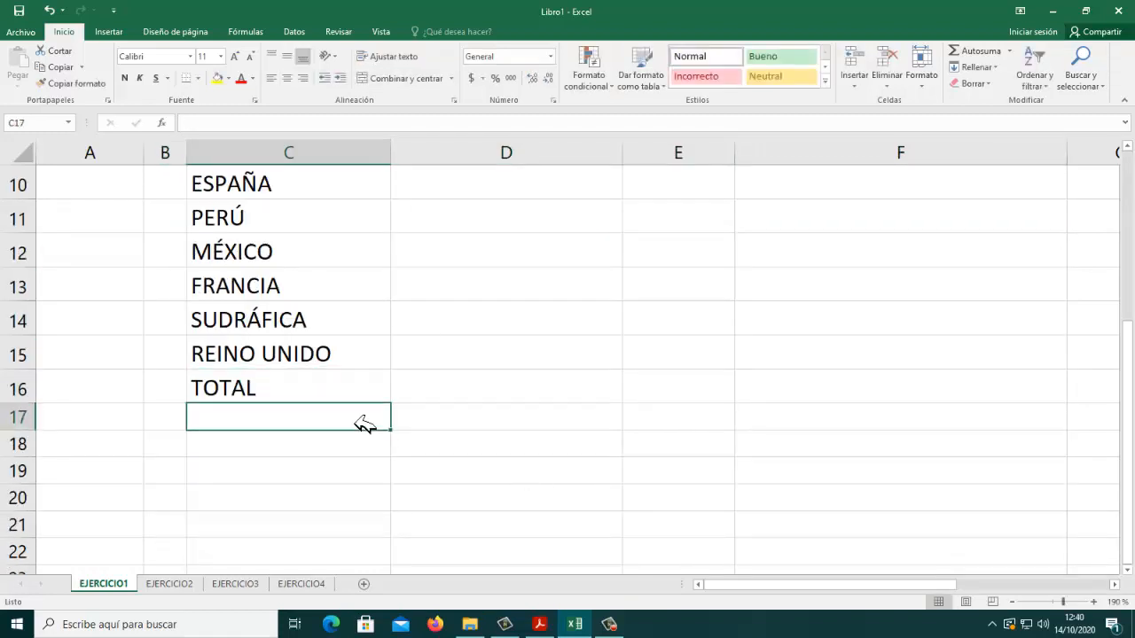
pyautogui.click(363, 391)
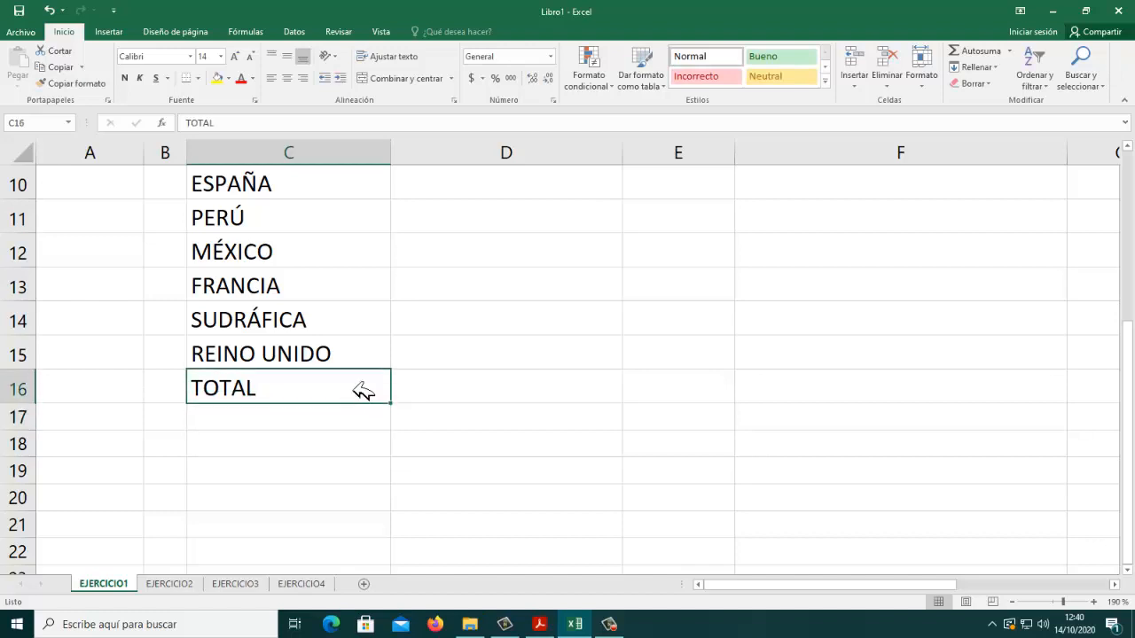
pyautogui.click(287, 78)
# Step: Check the sample table in the assignment PDF and make the COVID 19 title and the row 3 headers bold in the workbook
pyautogui.click(539, 624)
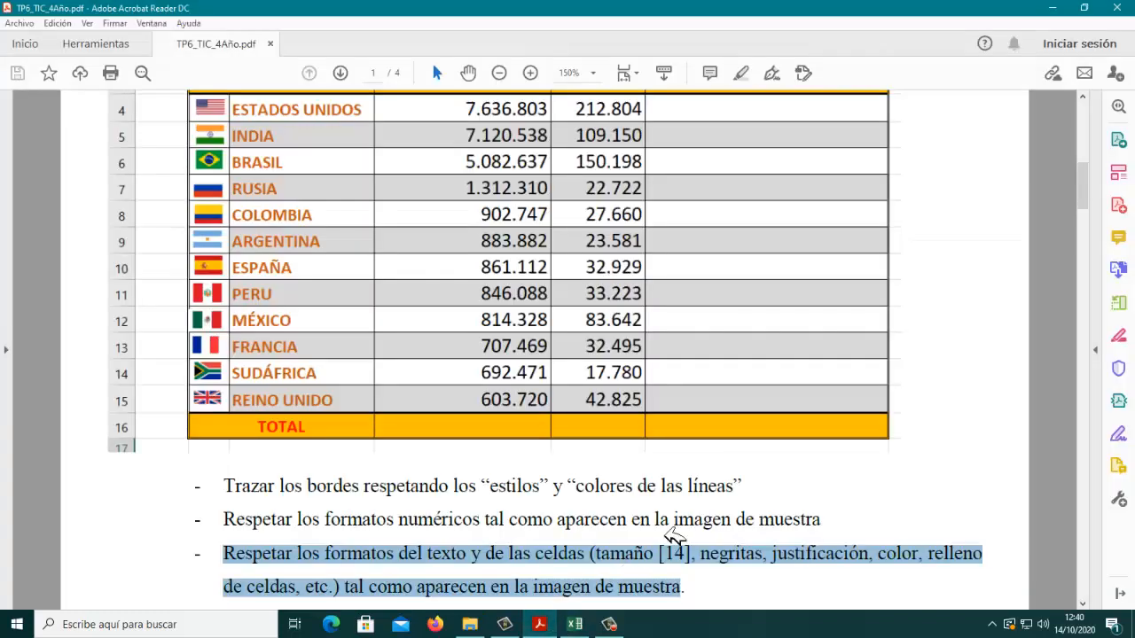
pyautogui.scroll(1, 736, 507)
pyautogui.scroll(1, 735, 507)
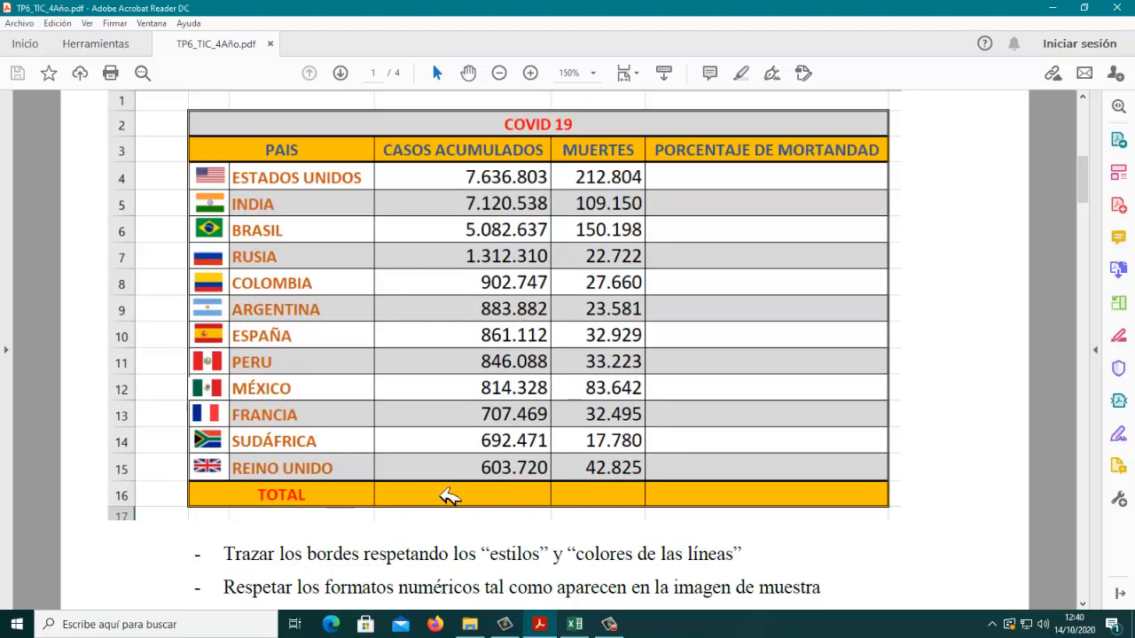
pyautogui.click(575, 624)
pyautogui.scroll(3, 476, 453)
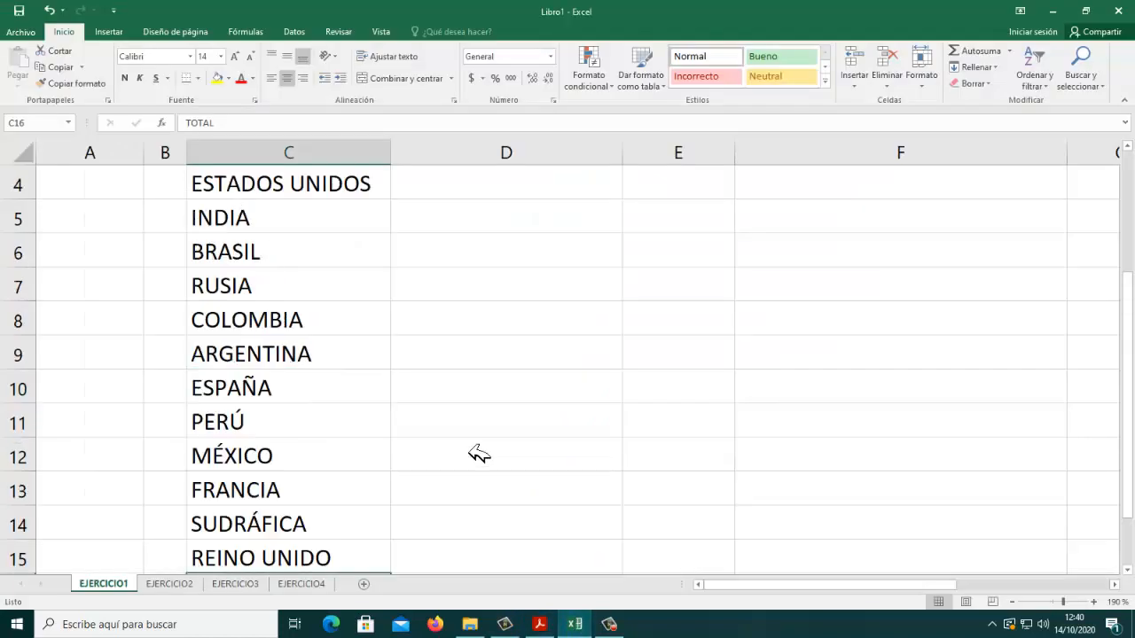
pyautogui.moveTo(413, 220); pyautogui.dragTo(414, 245)
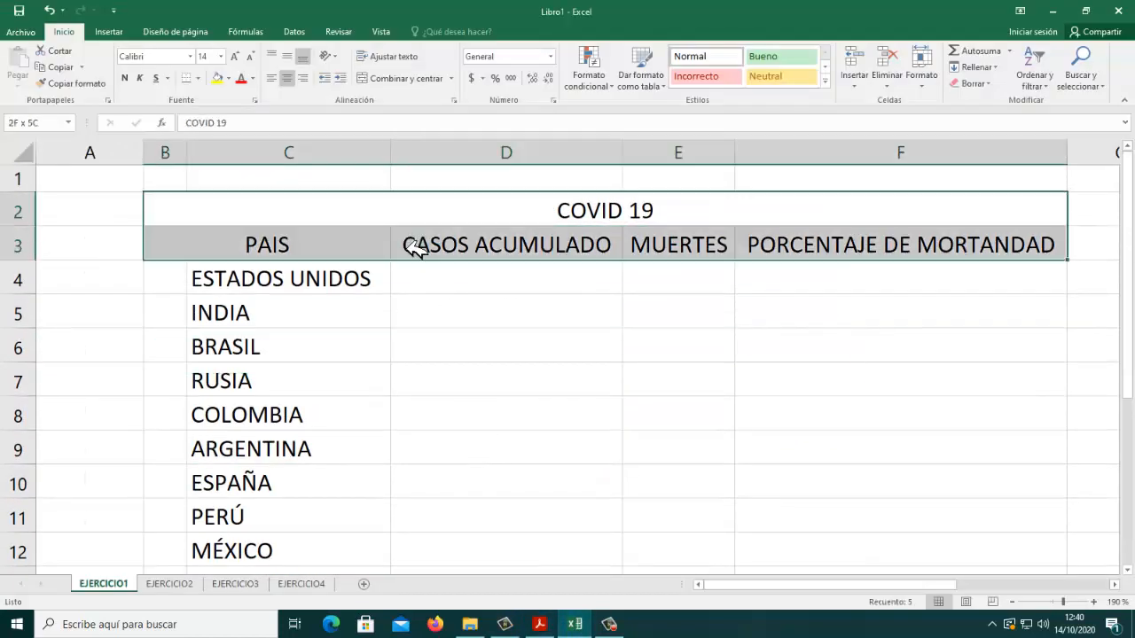
pyautogui.click(124, 78)
# Step: Make the country names and the TOTAL label in C4:C16 bold
pyautogui.moveTo(309, 292); pyautogui.dragTo(314, 532)
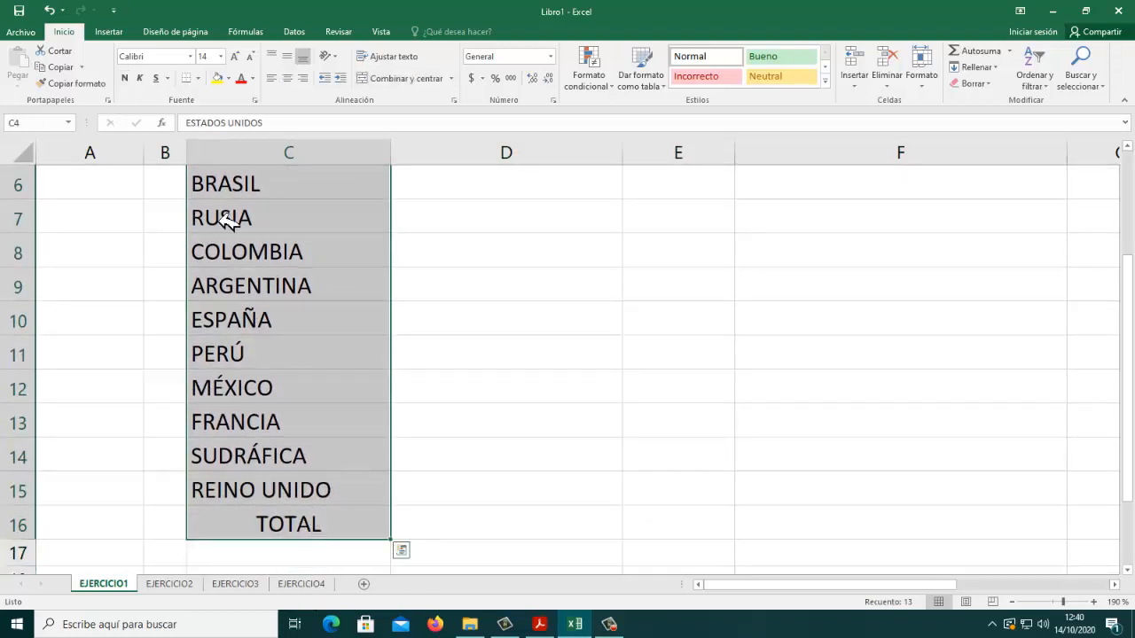
pyautogui.click(125, 78)
pyautogui.click(619, 293)
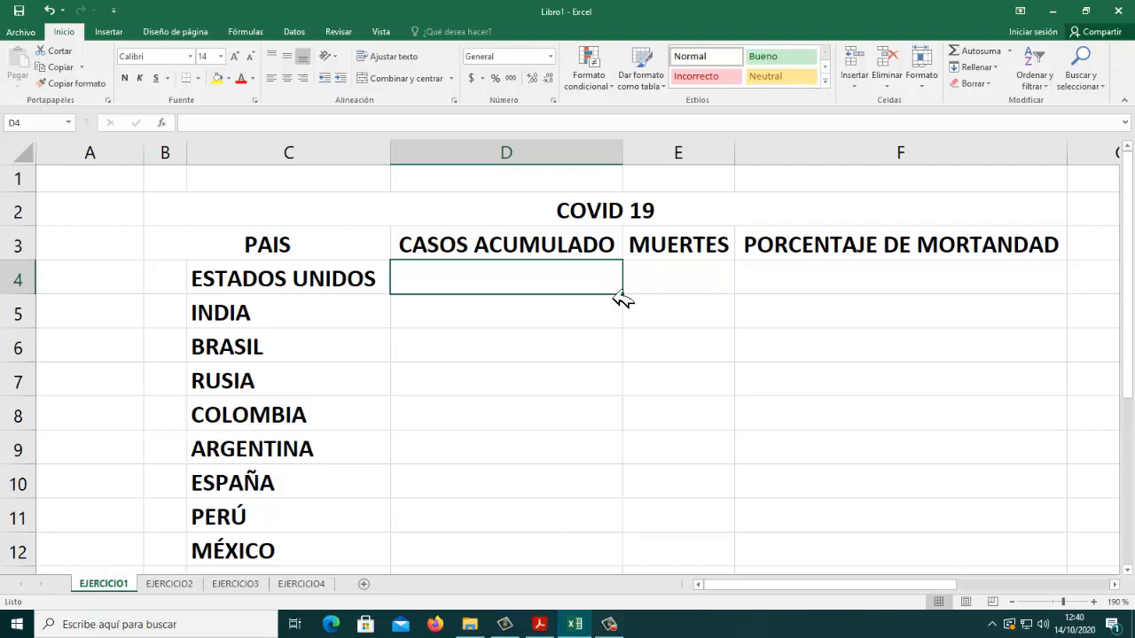
# Step: Consult the assignment PDF's first two exercise instructions and the sample table's formatting, and return to the Excel workbook
pyautogui.click(541, 625)
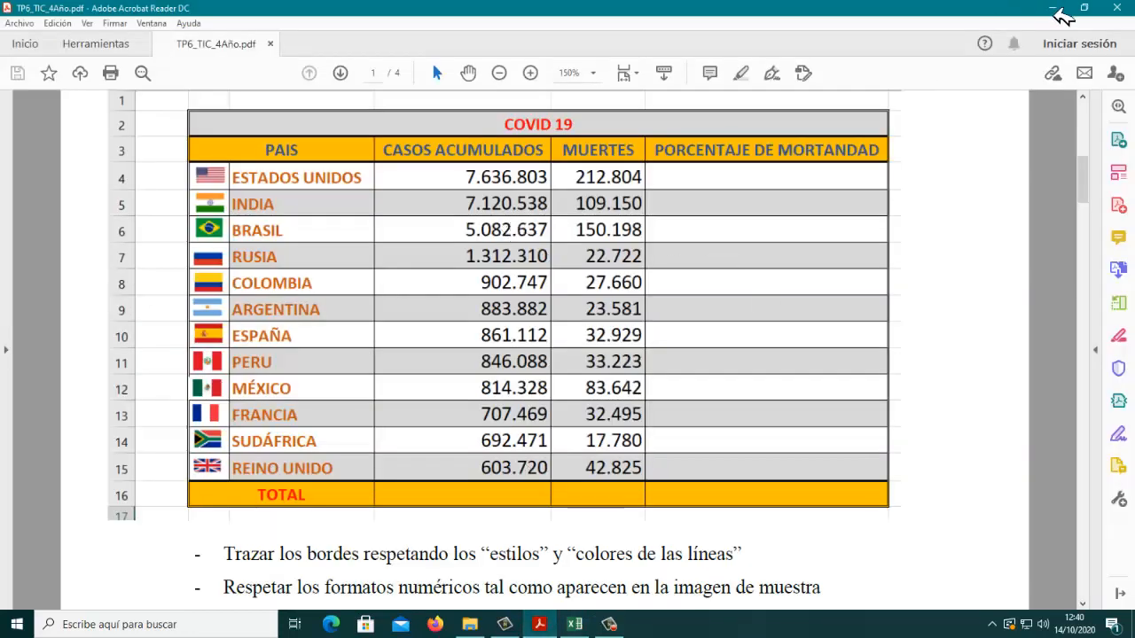
pyautogui.scroll(3, 720, 502)
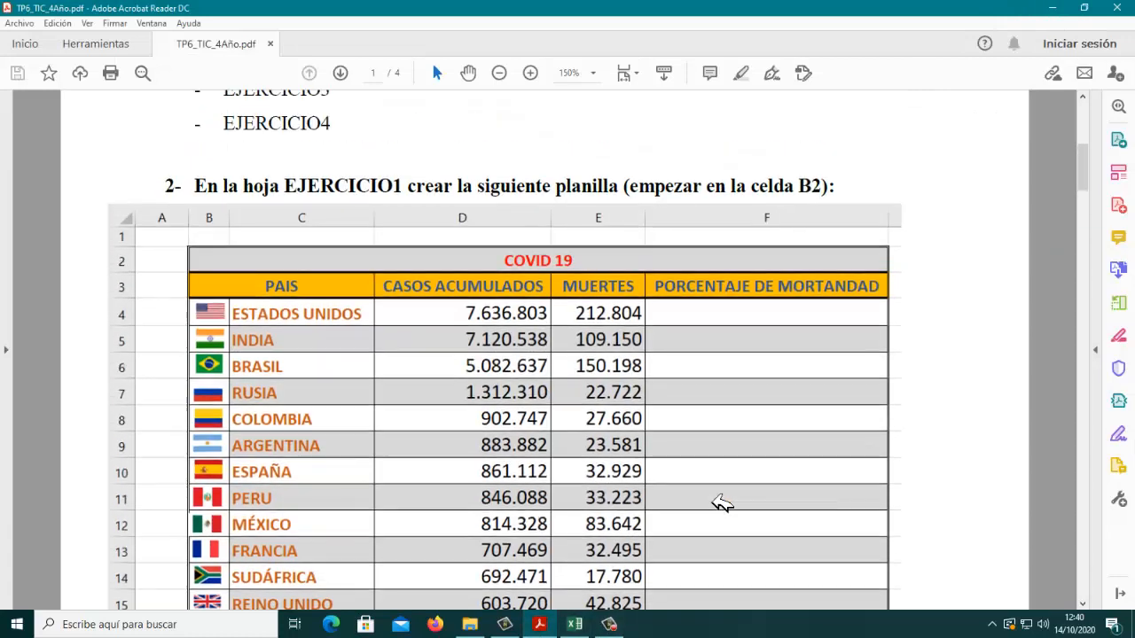
pyautogui.scroll(3, 720, 502)
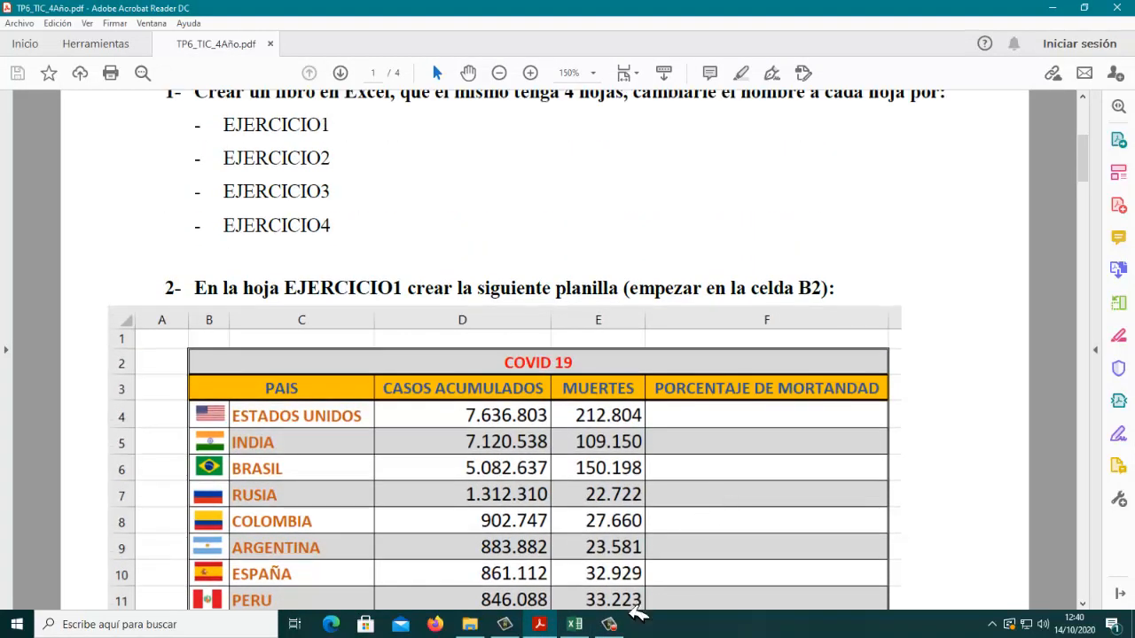
pyautogui.scroll(1, 647, 536)
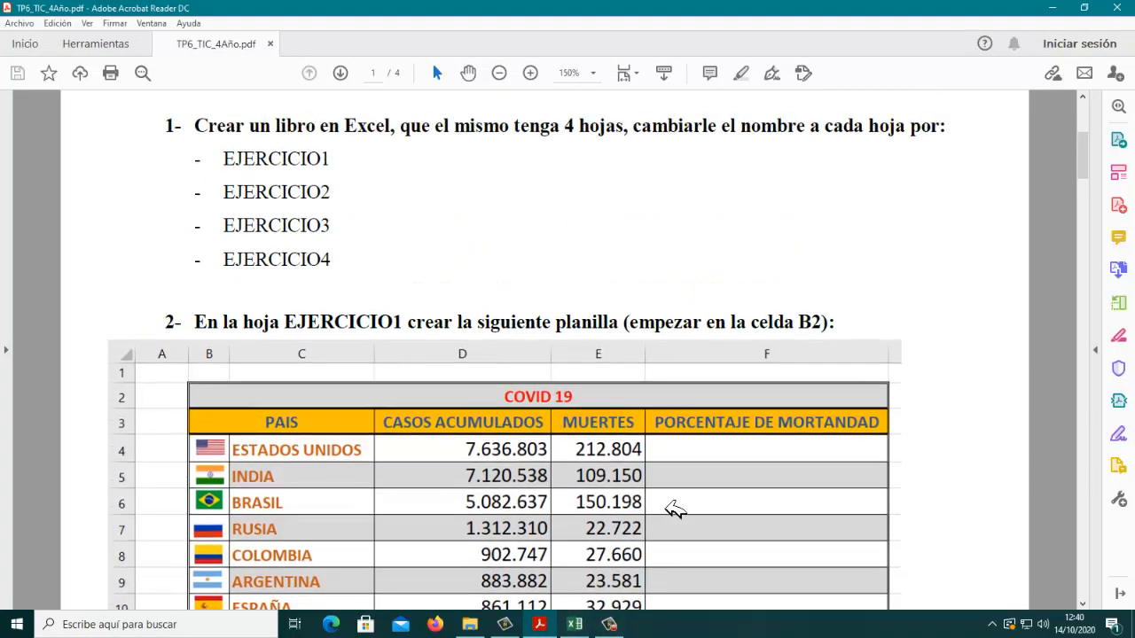
pyautogui.click(574, 624)
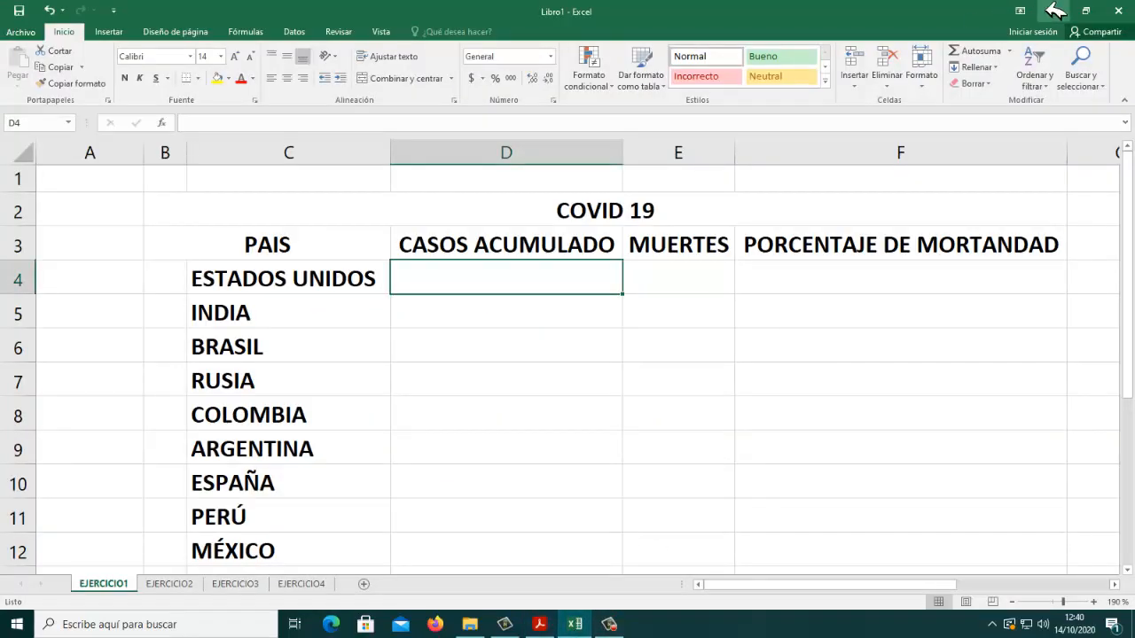
# Step: Restore the workbook window to its smaller size above the assignment PDF and enter 7636803 as the ESTADOS UNIDOS cases in D4
pyautogui.click(1085, 10)
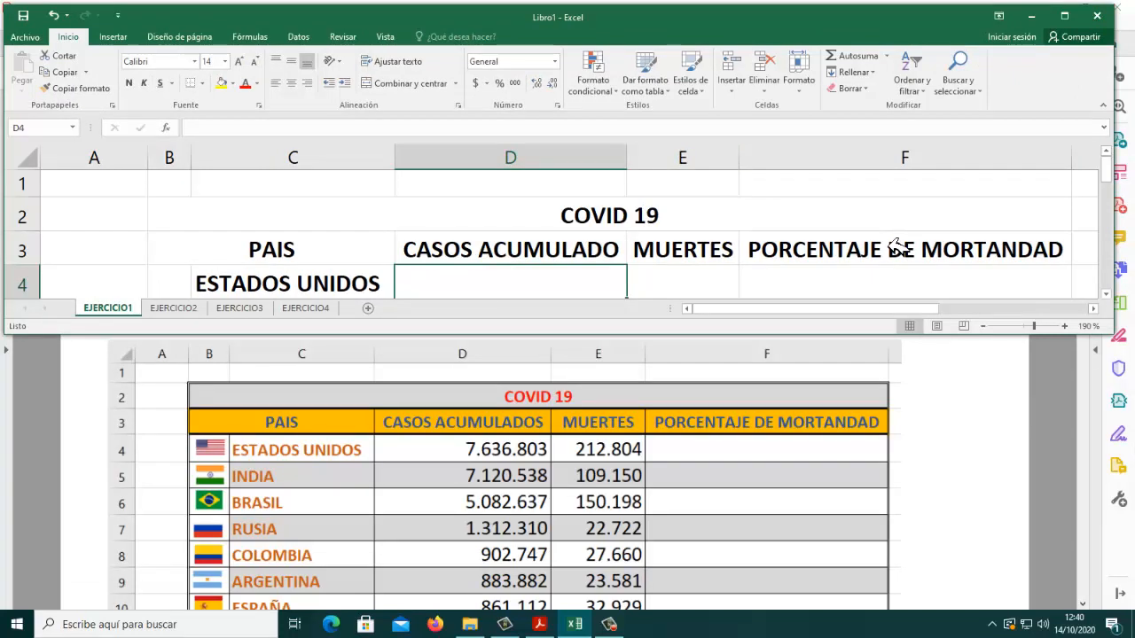
pyautogui.press('Return')
pyautogui.press('Up')
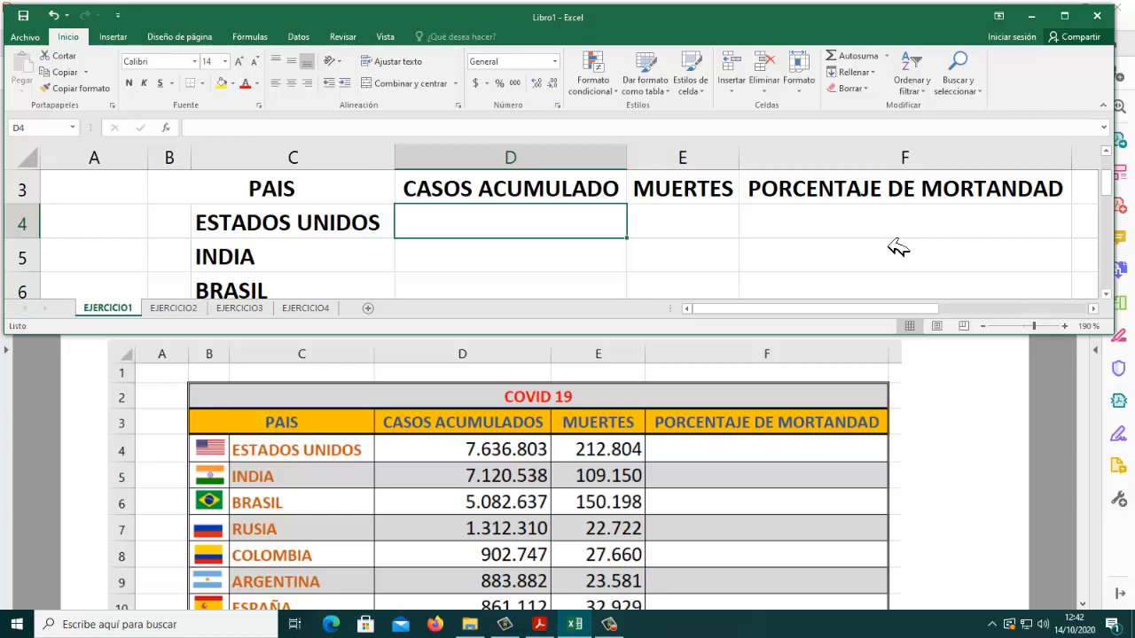
pyautogui.write('7')
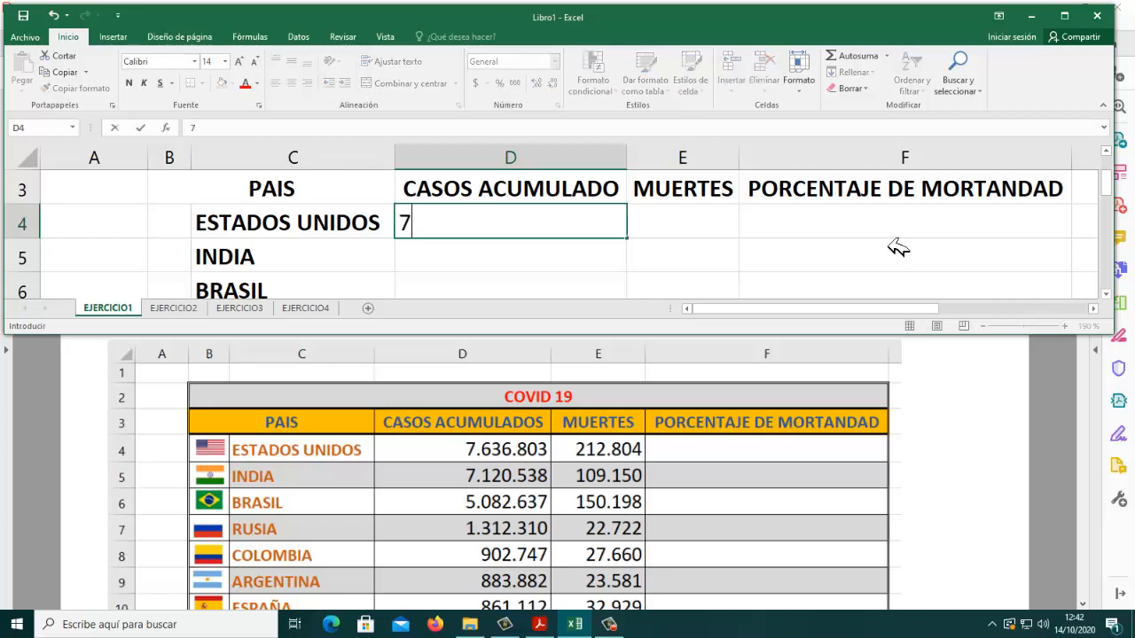
pyautogui.write('636803')
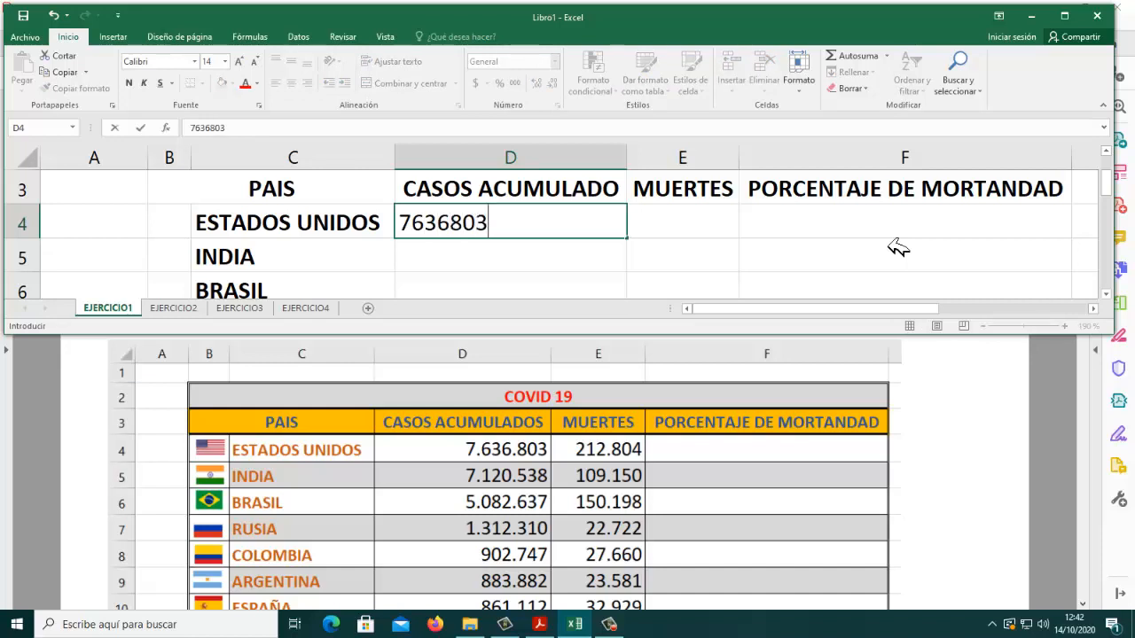
pyautogui.press('Return')
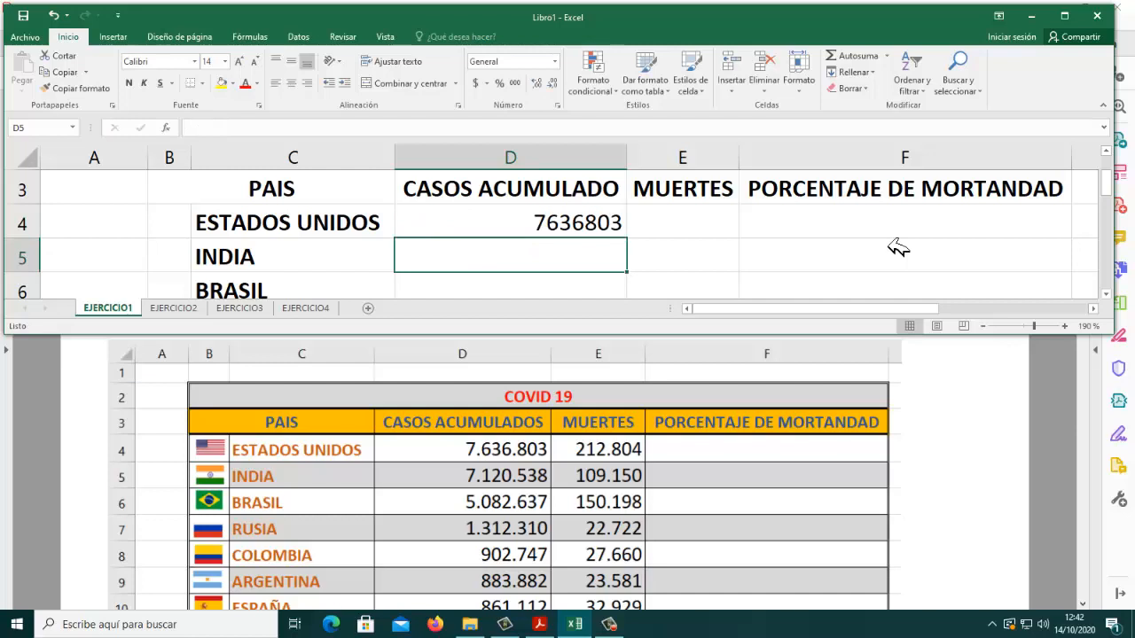
# Step: Enter the accumulated cases 7120538 for INDIA in D5 and 5082637 for BRASIL in D6
pyautogui.write('7120')
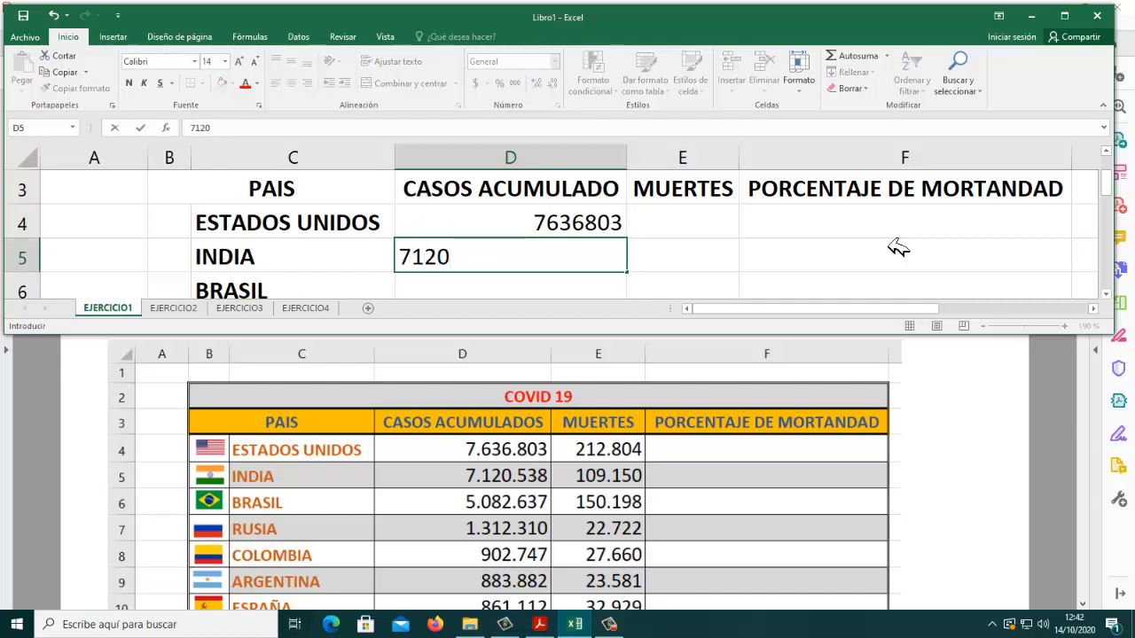
pyautogui.write('538')
pyautogui.press('Return')
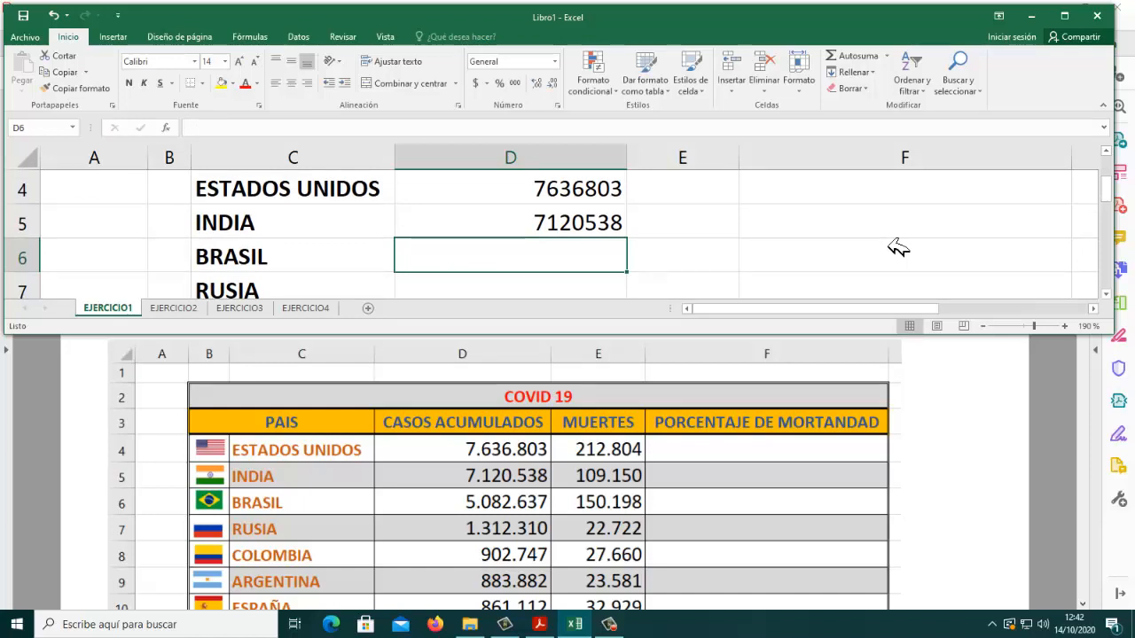
pyautogui.write('5082')
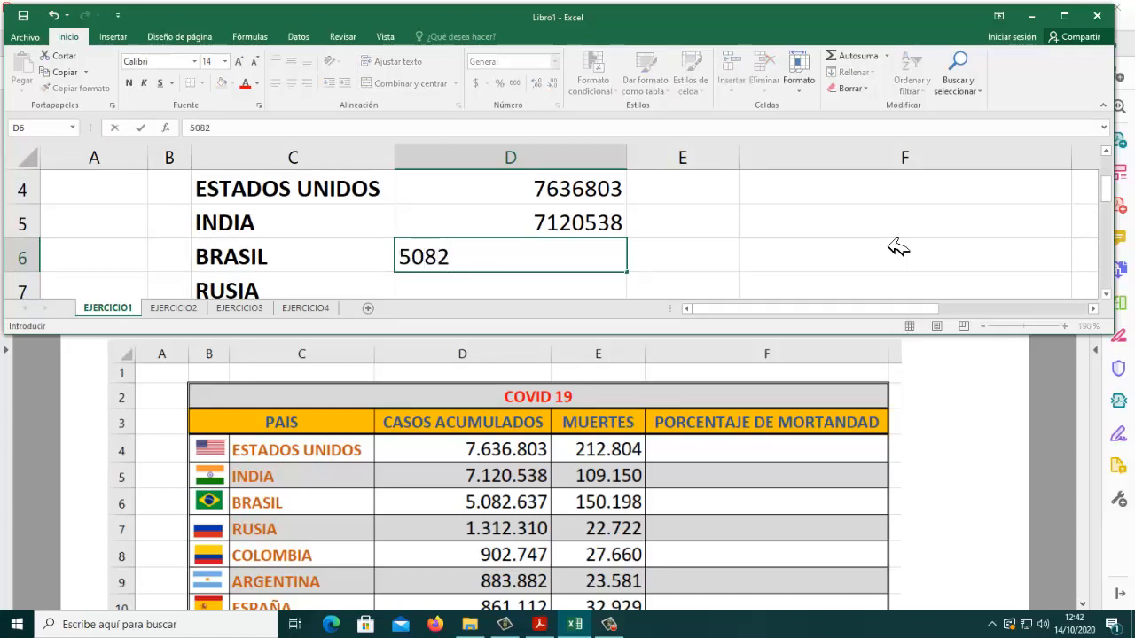
pyautogui.write('637')
pyautogui.press('Return')
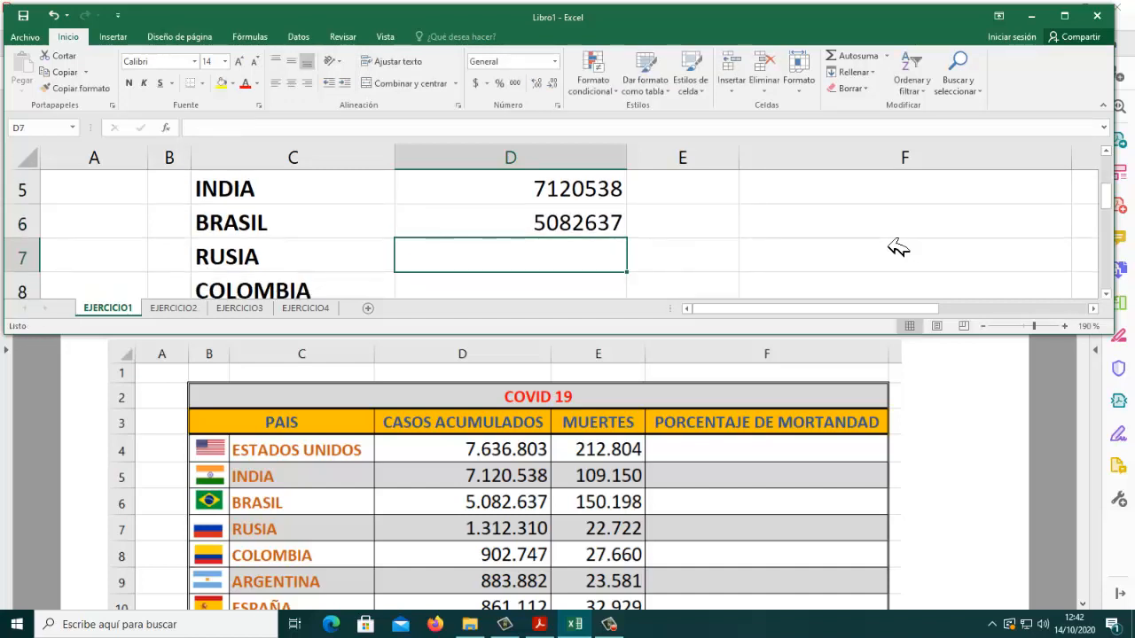
# Step: Maximize the workbook and choose the Número category in the cell format settings for D4:E16
pyautogui.click(1065, 19)
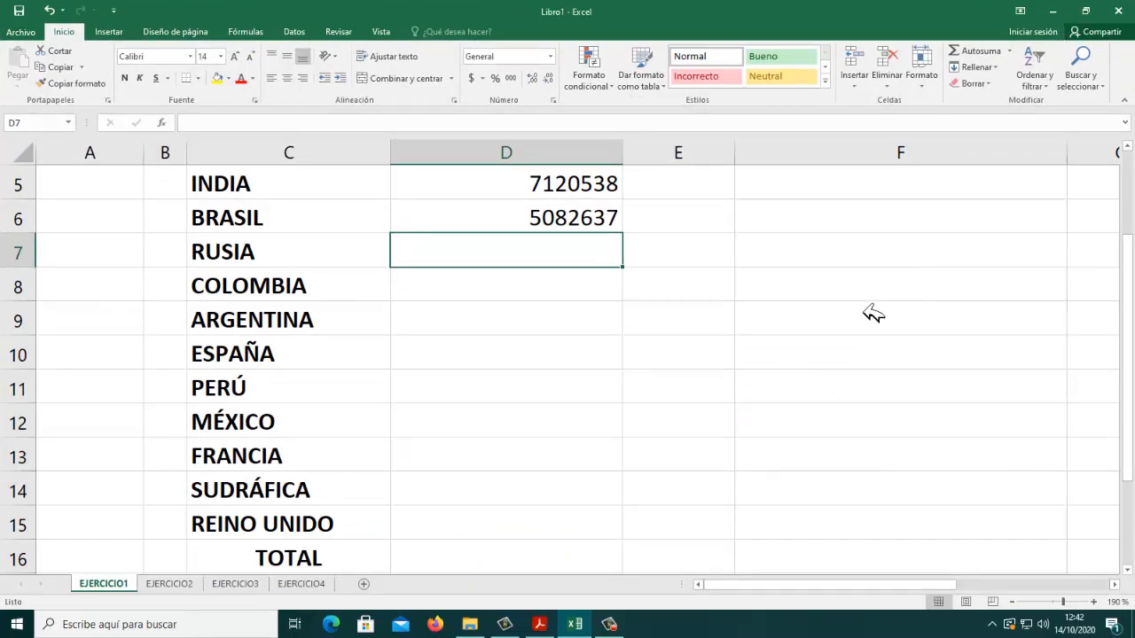
pyautogui.scroll(1, 869, 317)
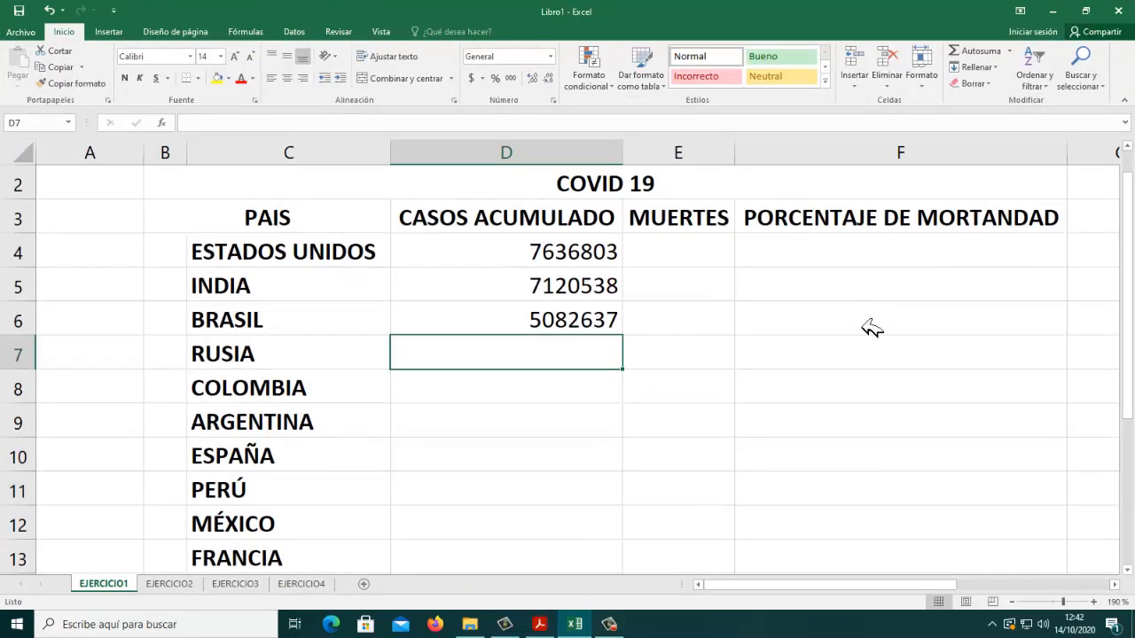
pyautogui.click(1012, 603)
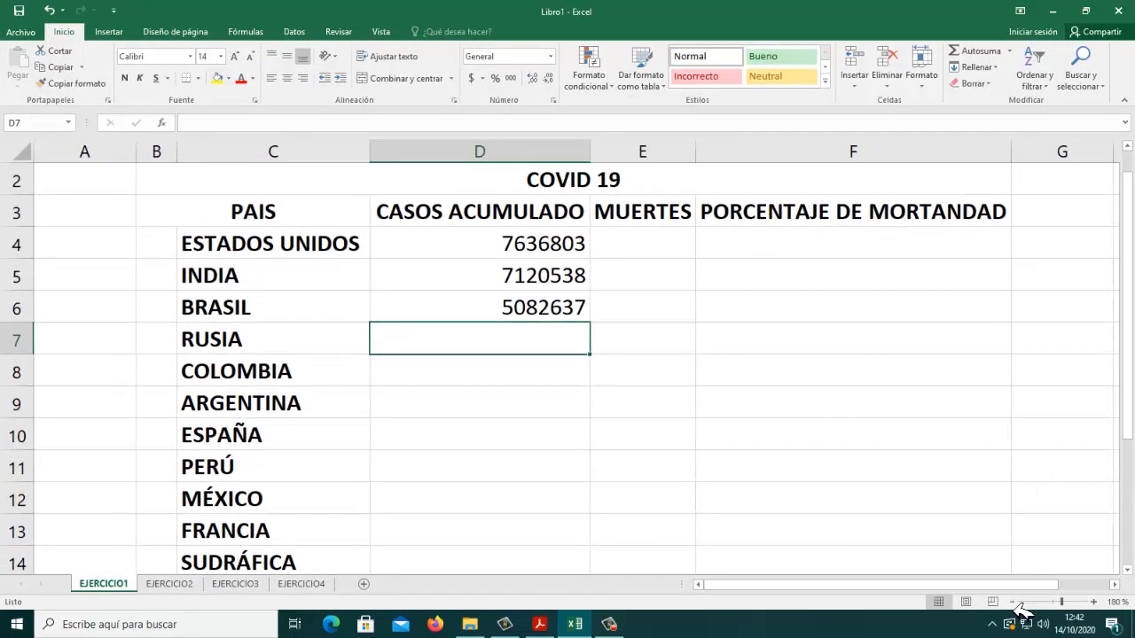
pyautogui.click(1012, 603)
pyautogui.click(1012, 603)
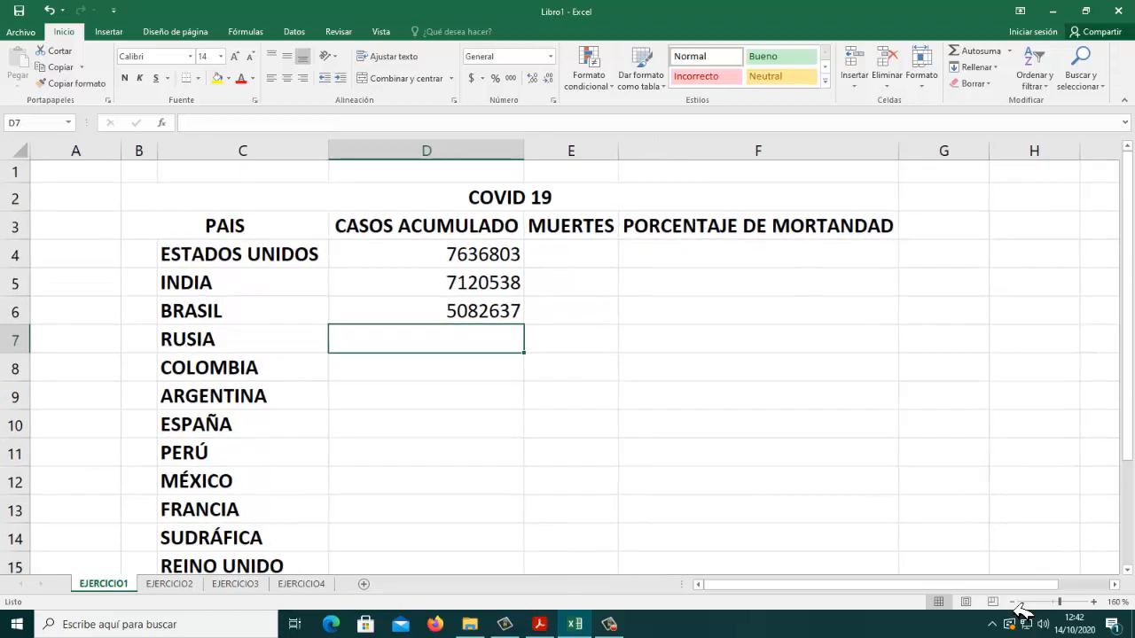
pyautogui.click(1012, 603)
pyautogui.click(1013, 602)
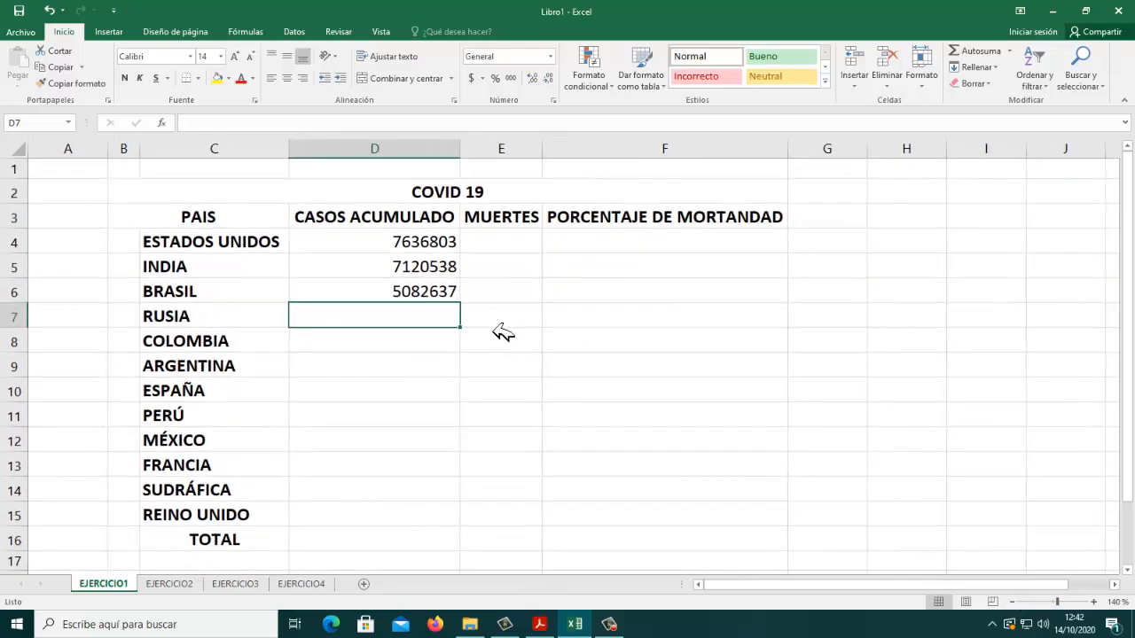
pyautogui.click(372, 290)
pyautogui.moveTo(372, 245); pyautogui.dragTo(515, 544)
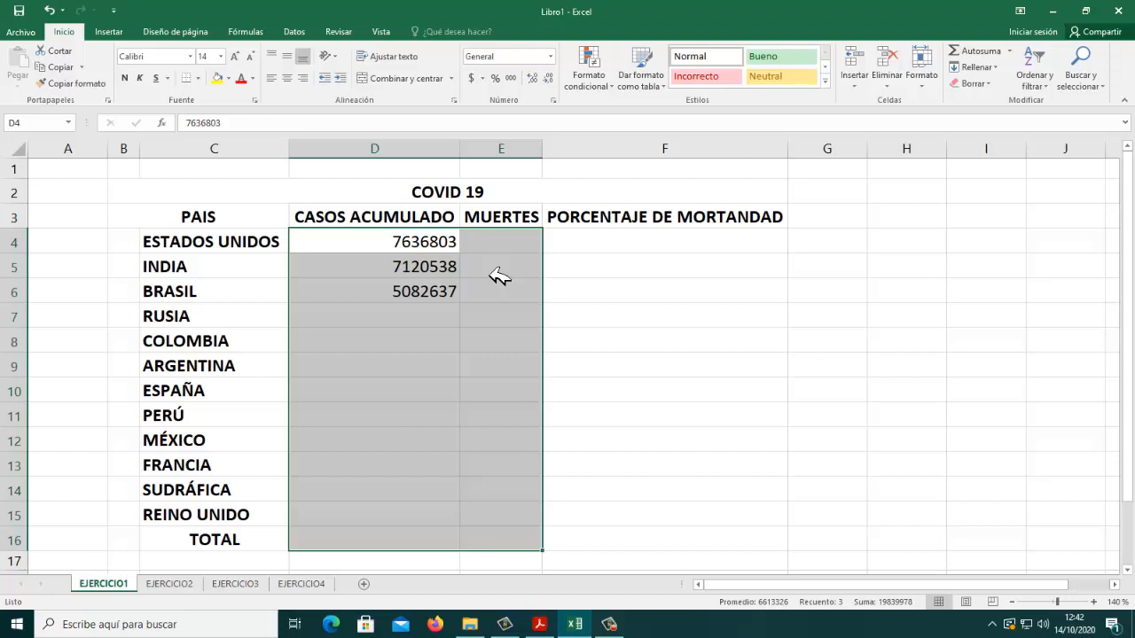
pyautogui.rightClick(442, 328)
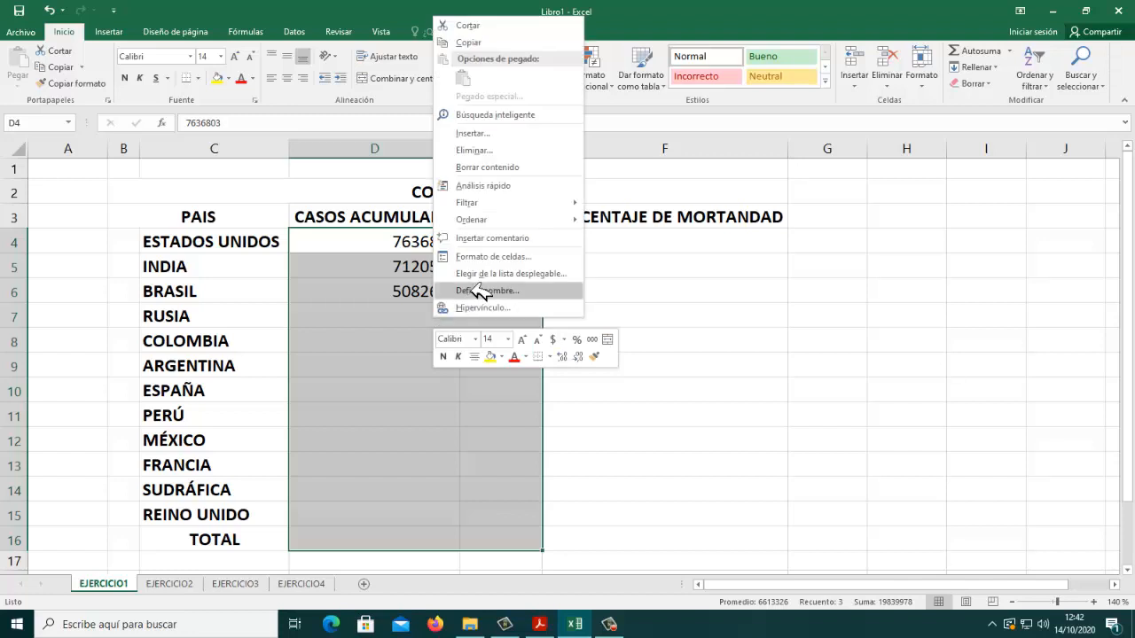
pyautogui.click(493, 263)
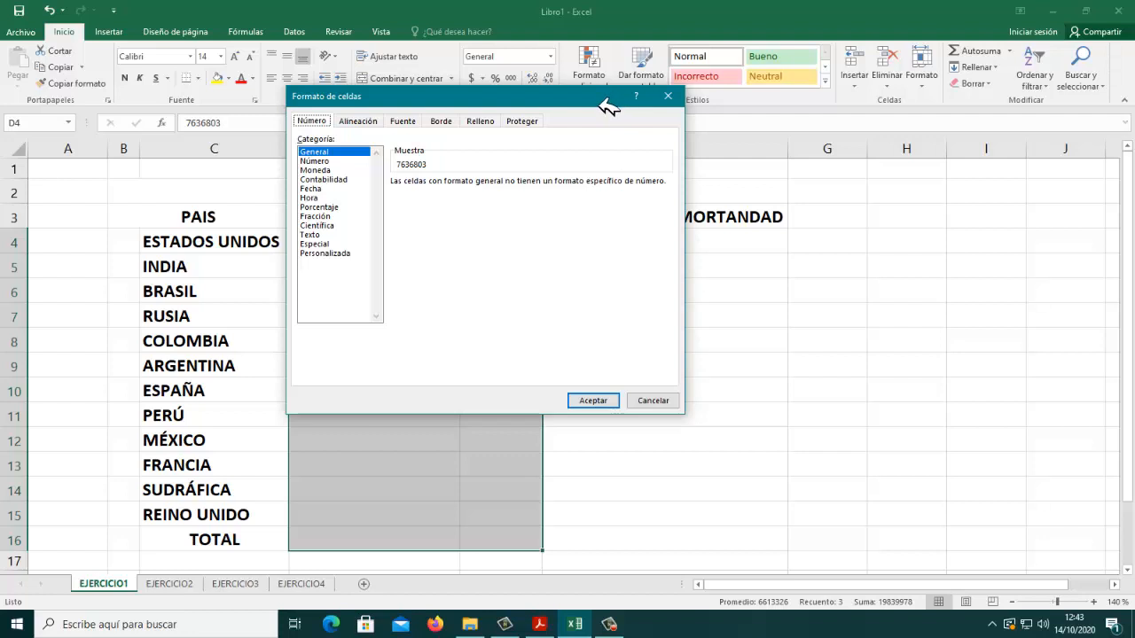
pyautogui.click(319, 162)
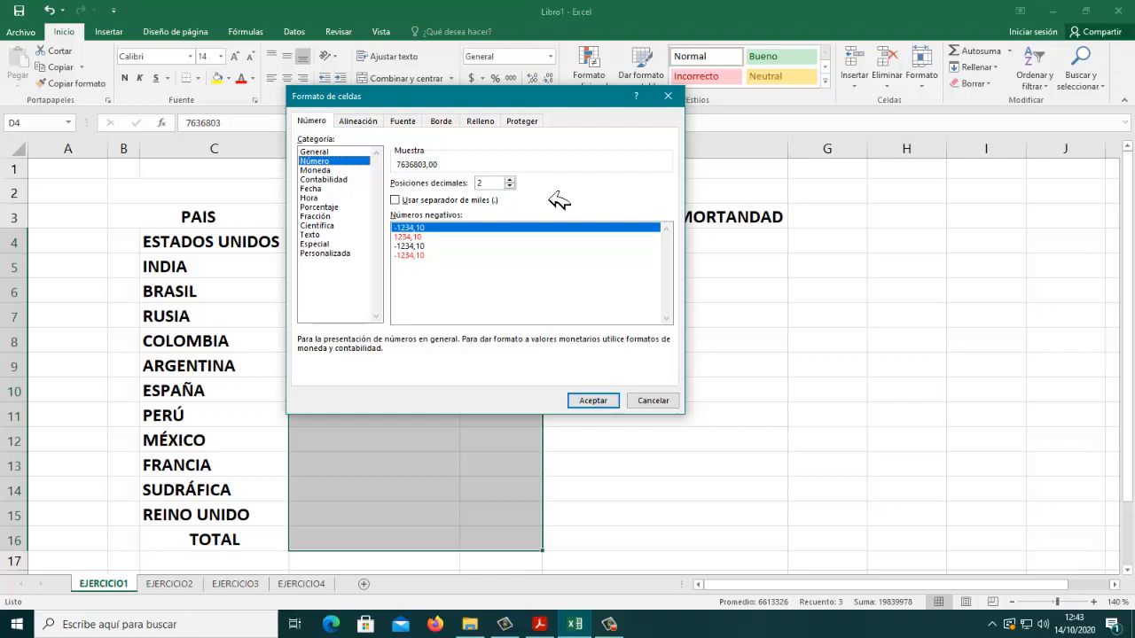
# Step: Enable the thousands separator with 0 decimal places and apply the number format to D4:E16
pyautogui.click(399, 203)
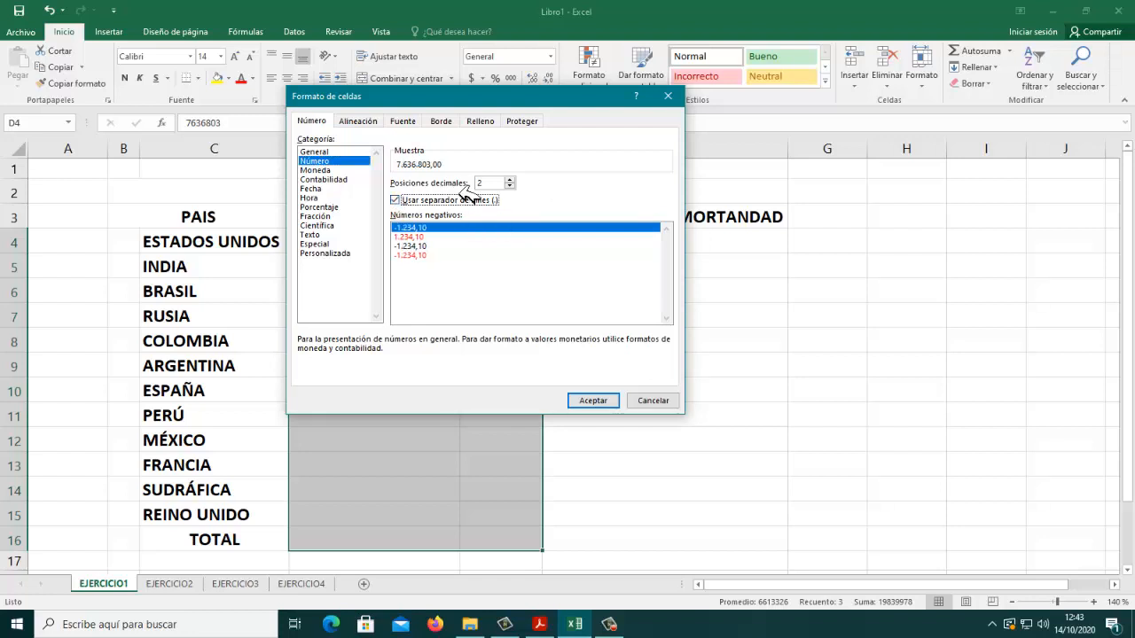
pyautogui.click(510, 186)
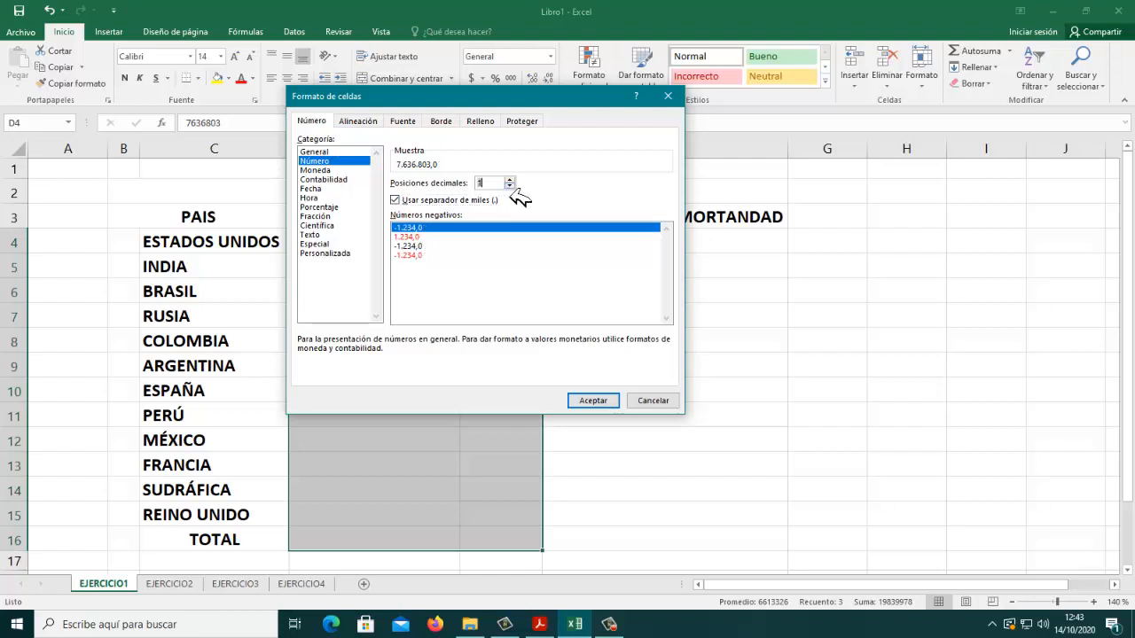
pyautogui.click(510, 186)
pyautogui.moveTo(585, 114); pyautogui.dragTo(906, 213)
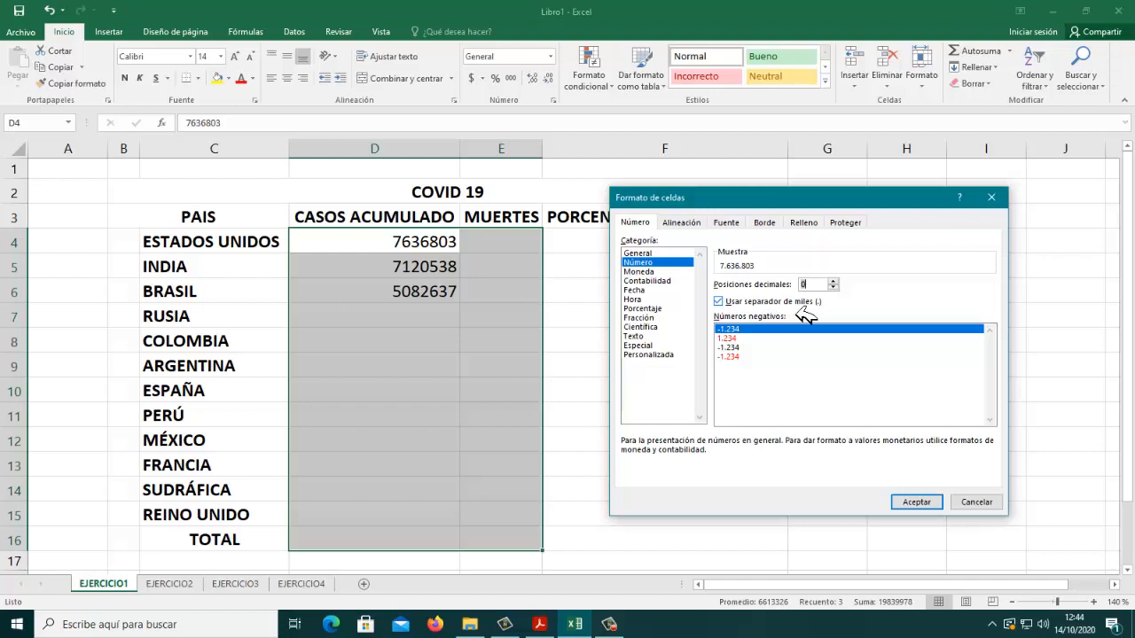
pyautogui.click(922, 503)
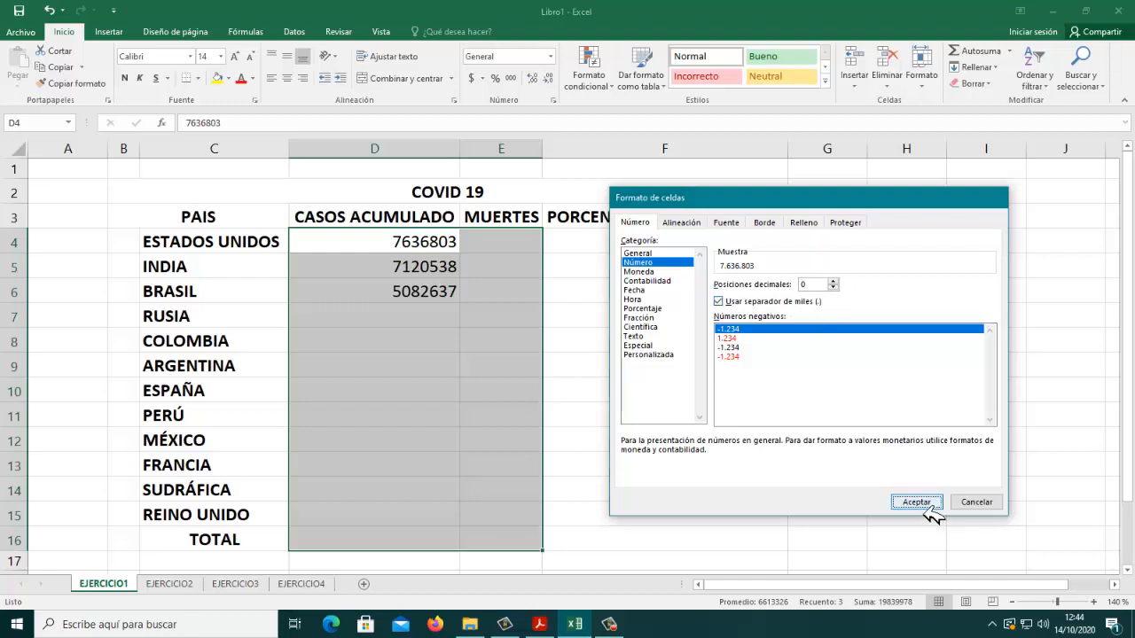
pyautogui.click(626, 373)
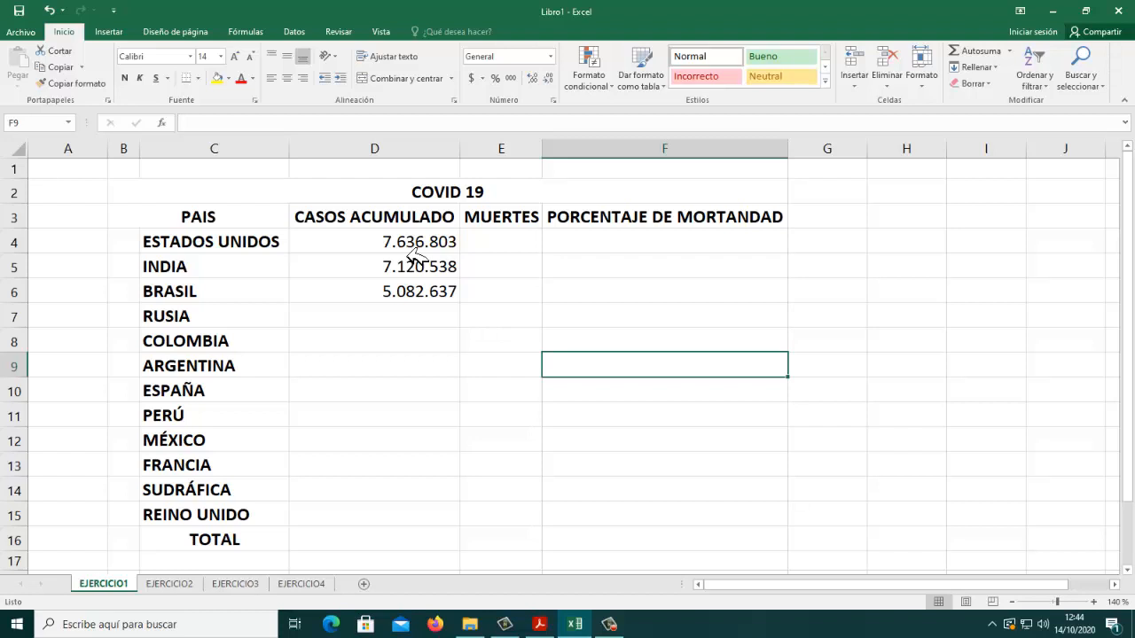
# Step: Consult the sample table's data and text colours in the assignment PDF and switch to the EXCEL-COVID19 workbook
pyautogui.click(539, 624)
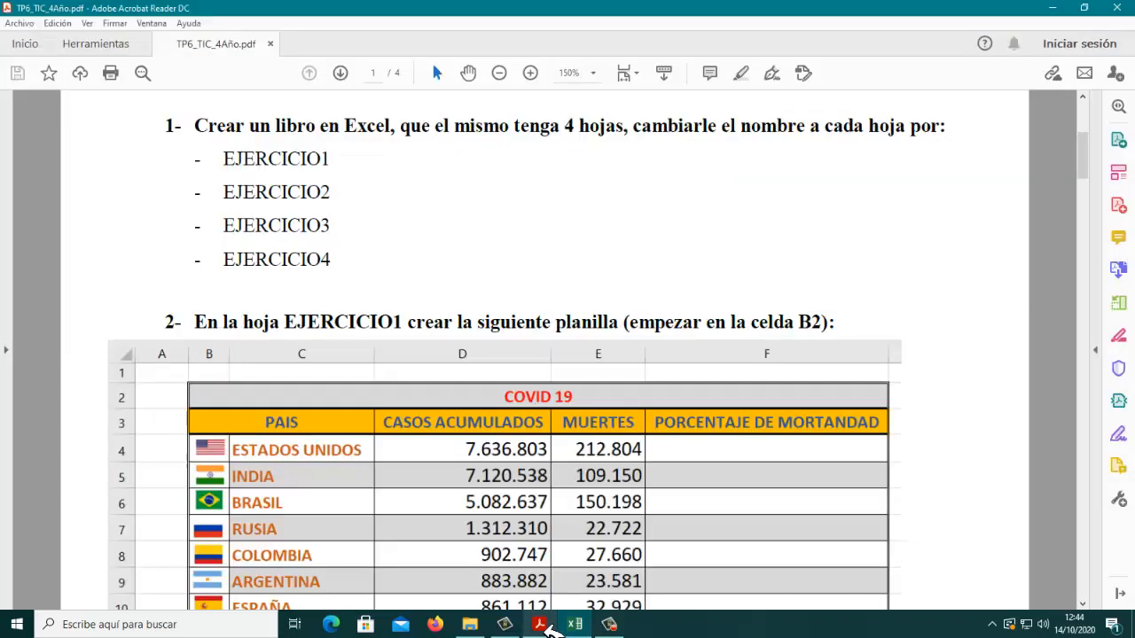
pyautogui.scroll(-3, 525, 473)
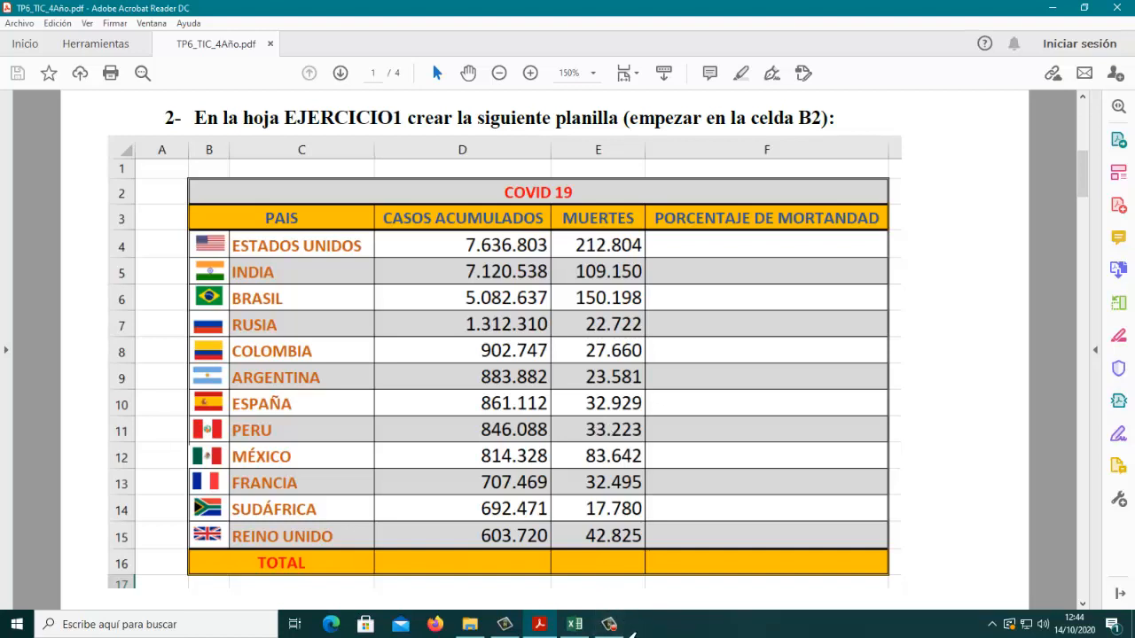
pyautogui.click(626, 626)
pyautogui.click(1016, 486)
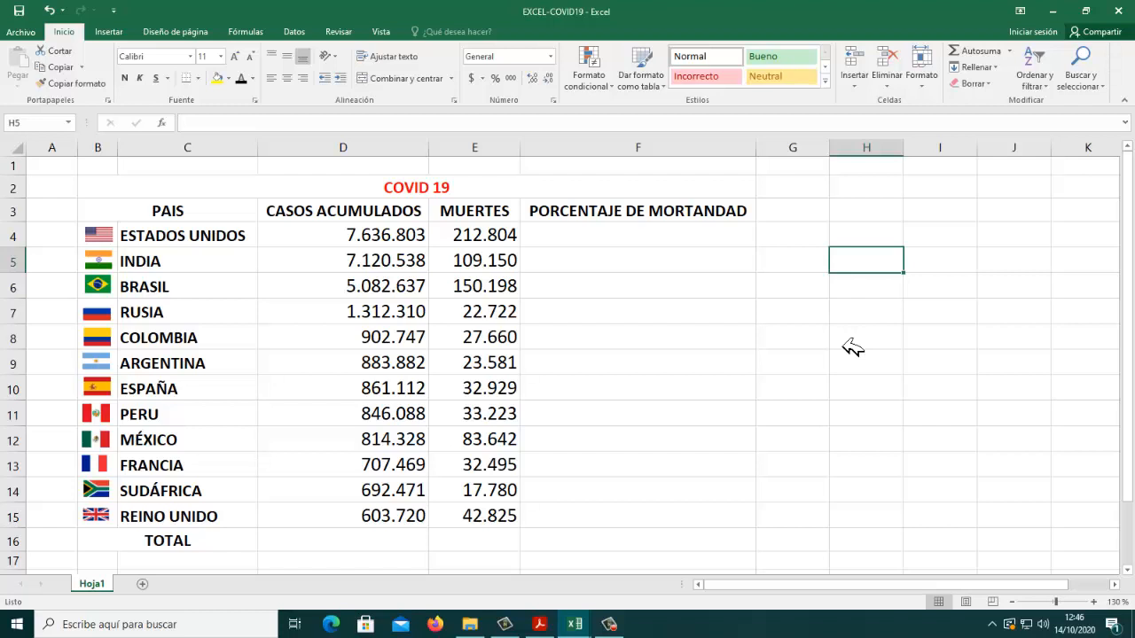
pyautogui.click(542, 625)
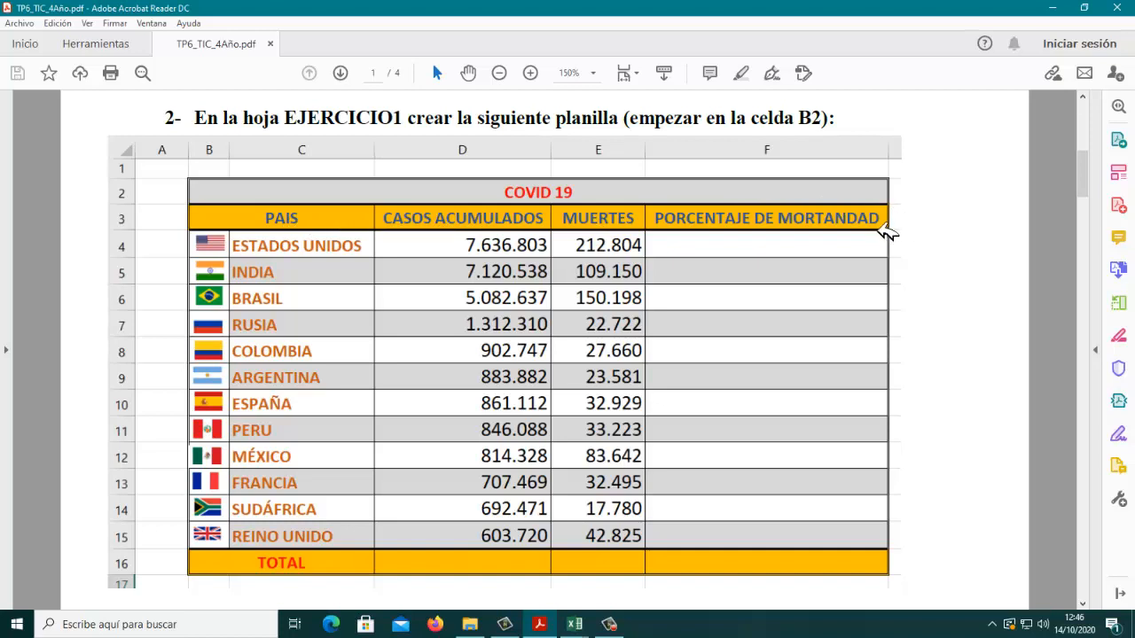
pyautogui.moveTo(576, 624)
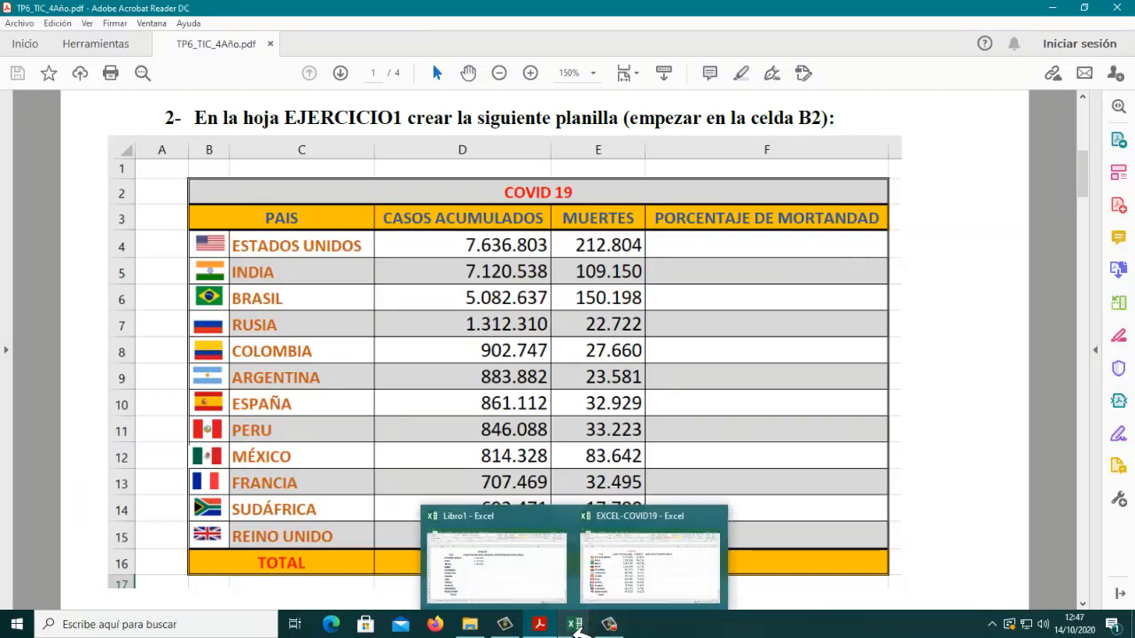
pyautogui.moveTo(652, 607)
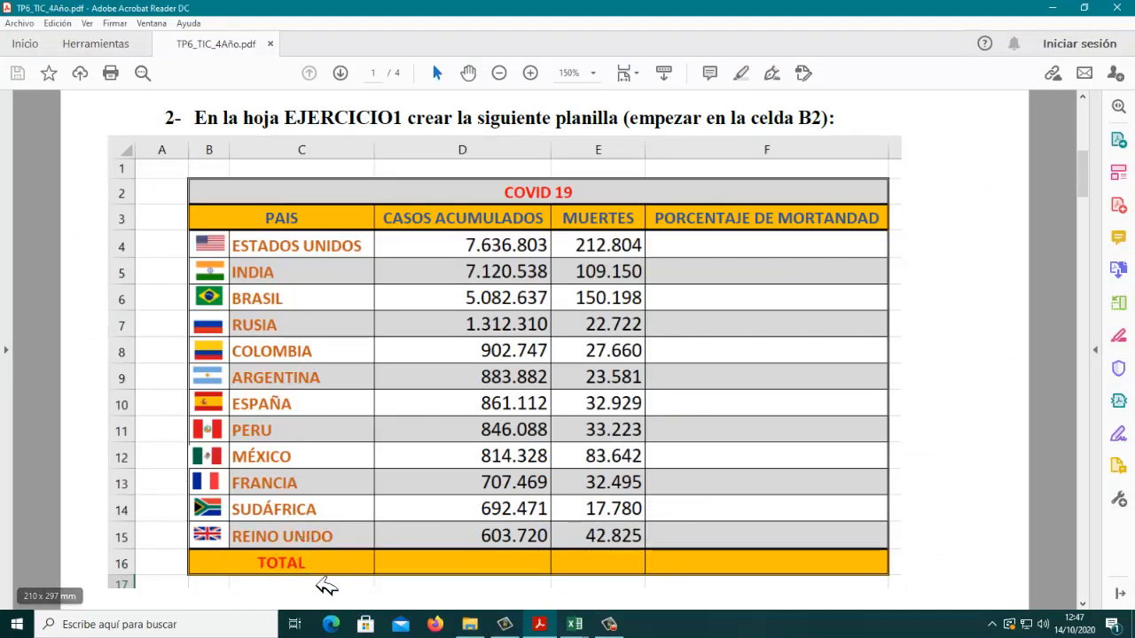
pyautogui.click(574, 624)
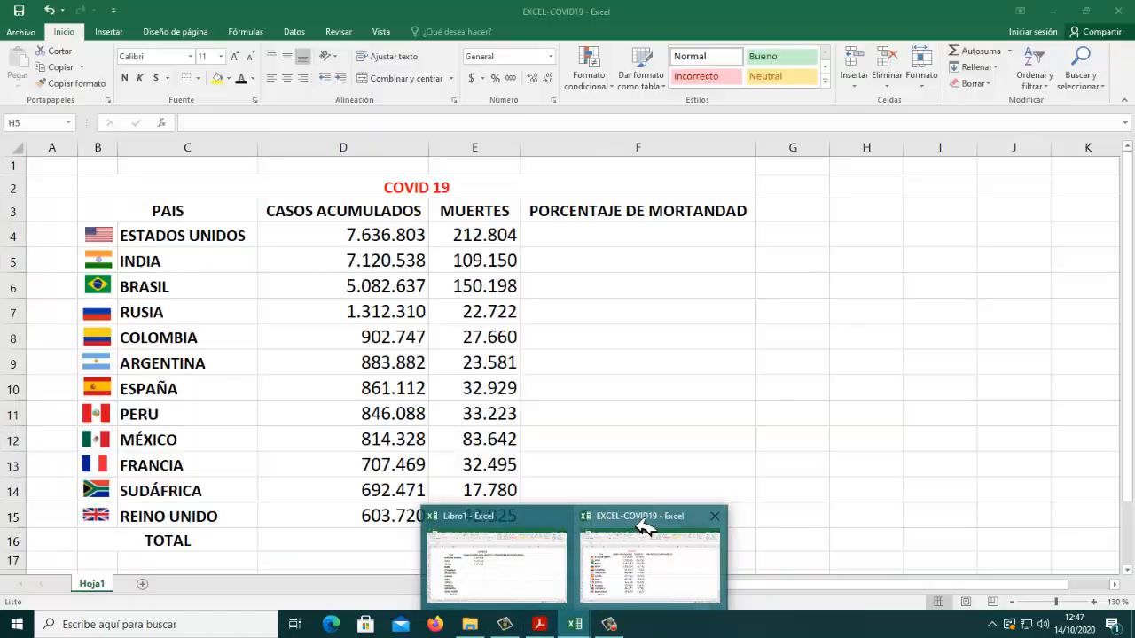
pyautogui.click(646, 523)
# Step: Change the font colour of the TOTAL label in B16 to the standard red
pyautogui.click(165, 550)
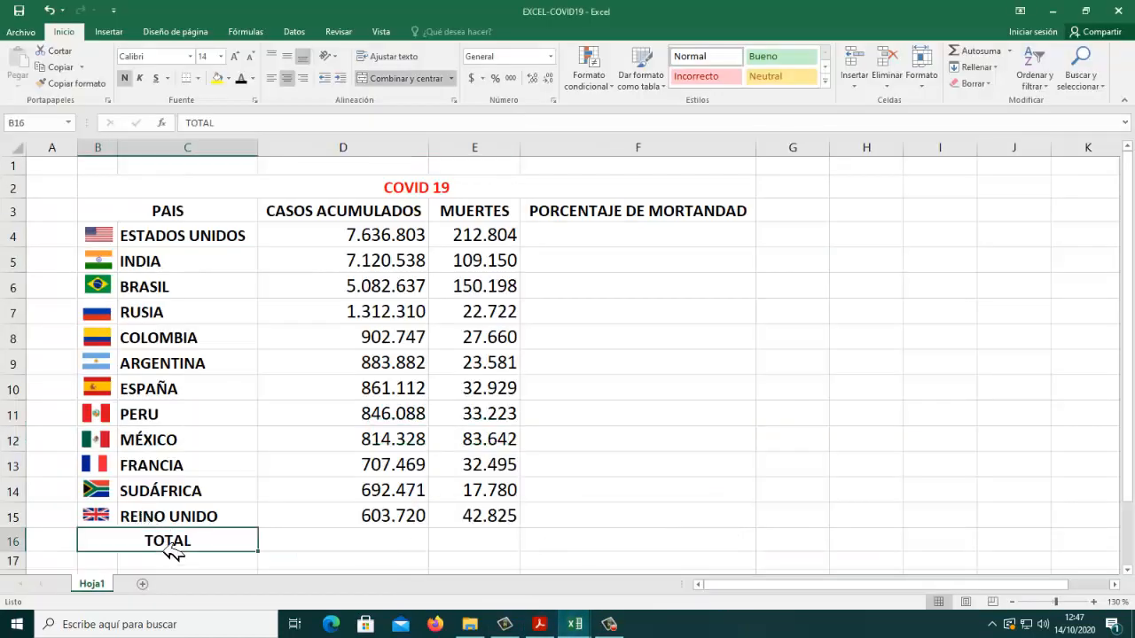
pyautogui.click(254, 79)
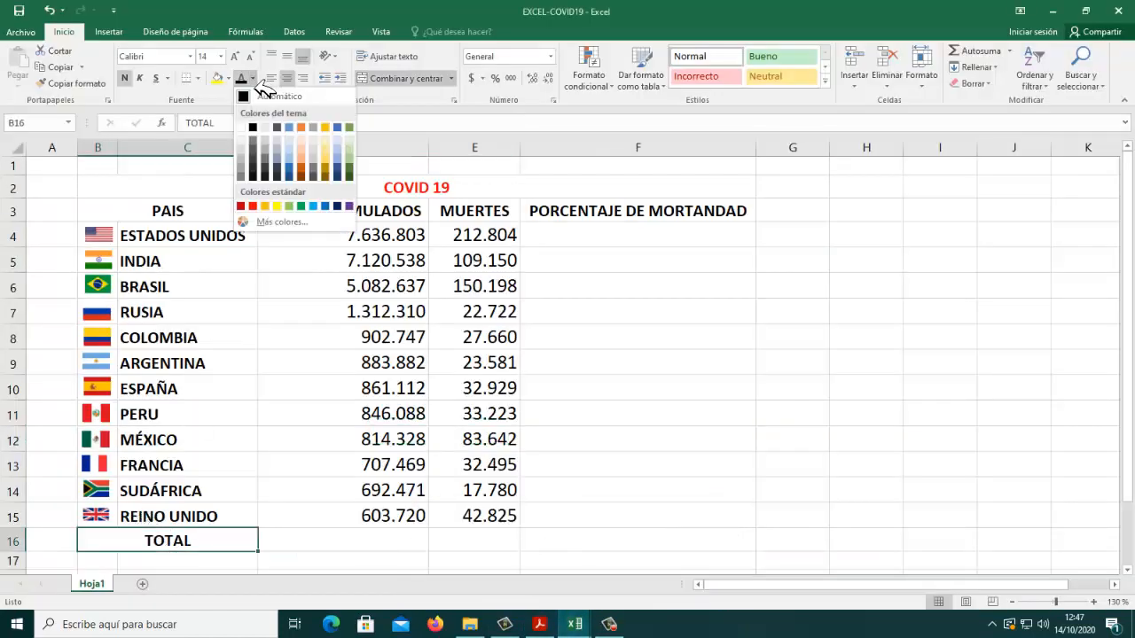
pyautogui.click(255, 206)
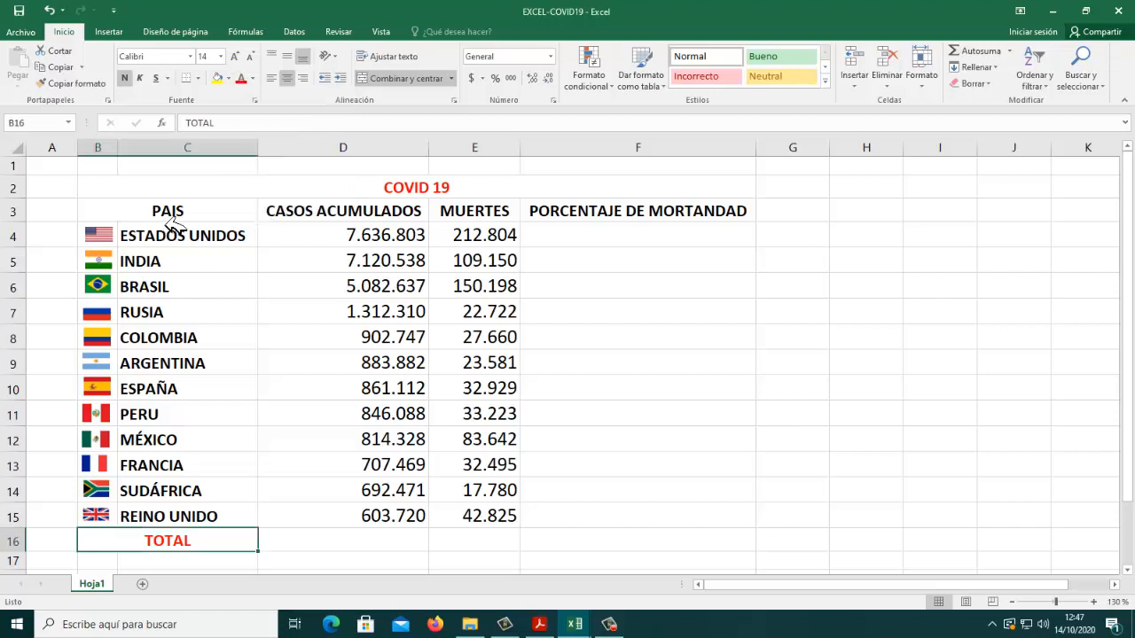
# Step: Change the font colour of the column headers in B3:F3 to the theme blue
pyautogui.moveTo(170, 222); pyautogui.dragTo(605, 226)
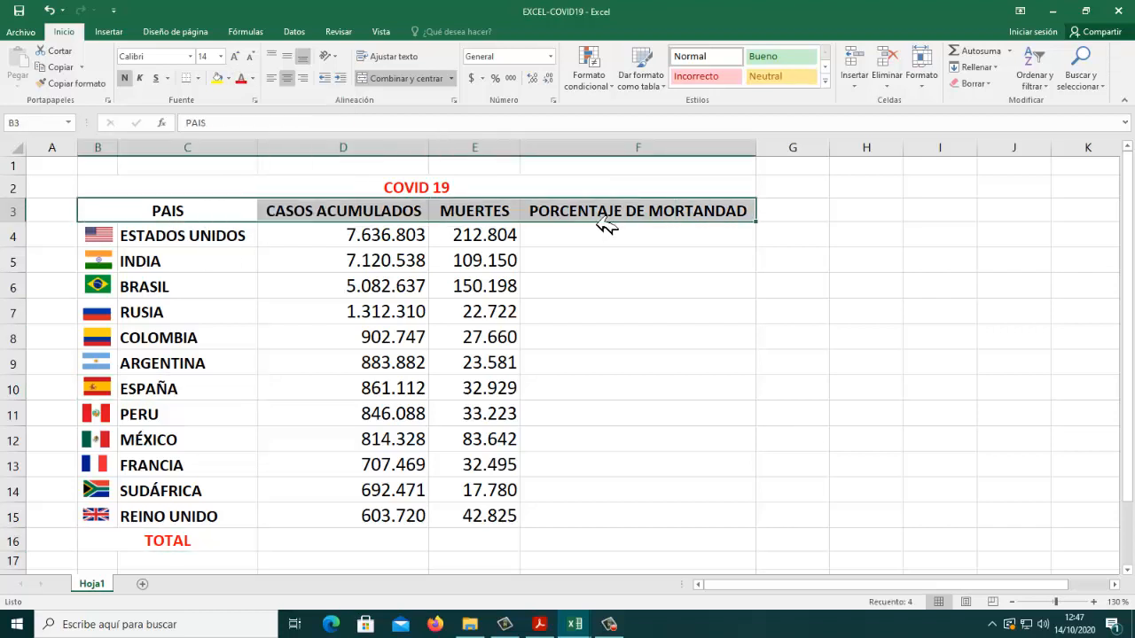
pyautogui.click(254, 79)
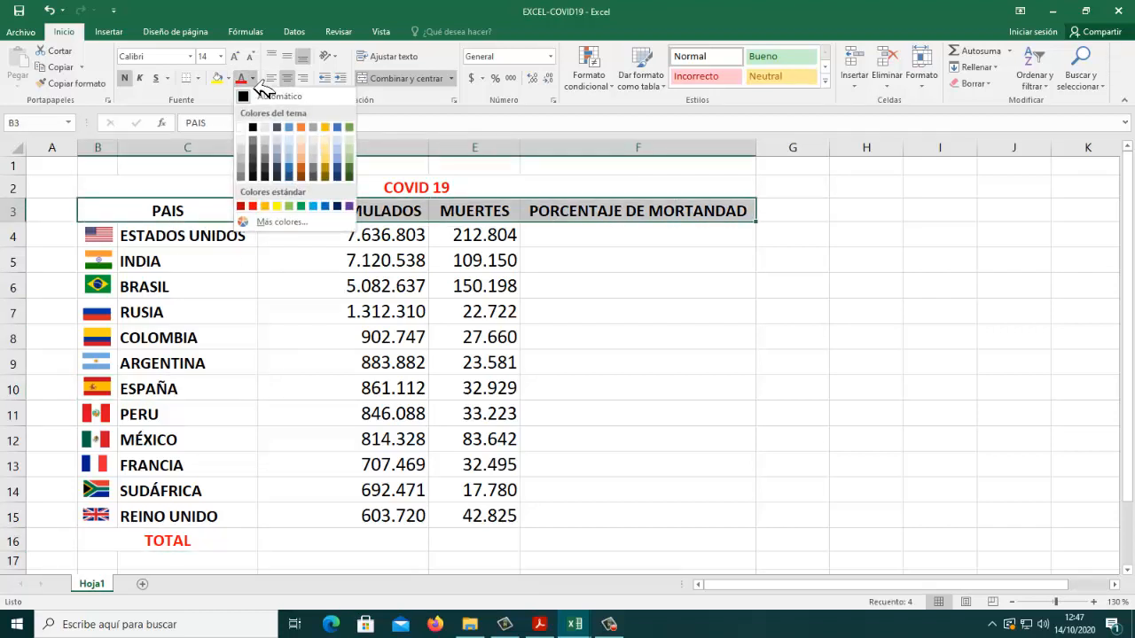
pyautogui.click(338, 128)
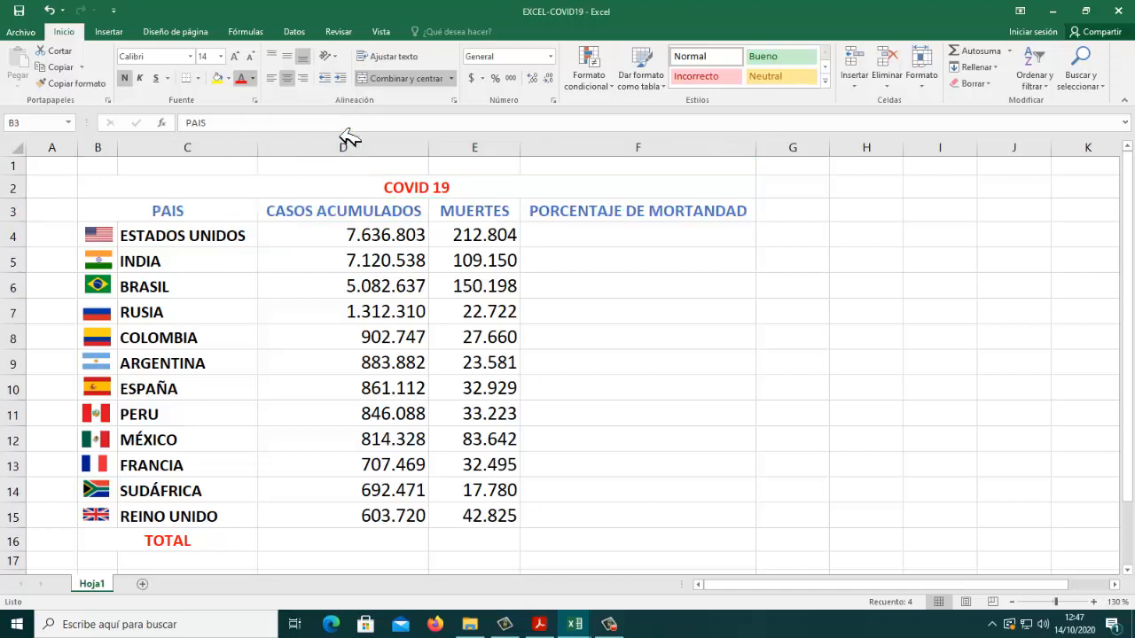
# Step: Change the font colour of the country names in C4:C15 to a dark shade of the theme gold
pyautogui.click(224, 244)
pyautogui.moveTo(225, 243); pyautogui.dragTo(192, 505)
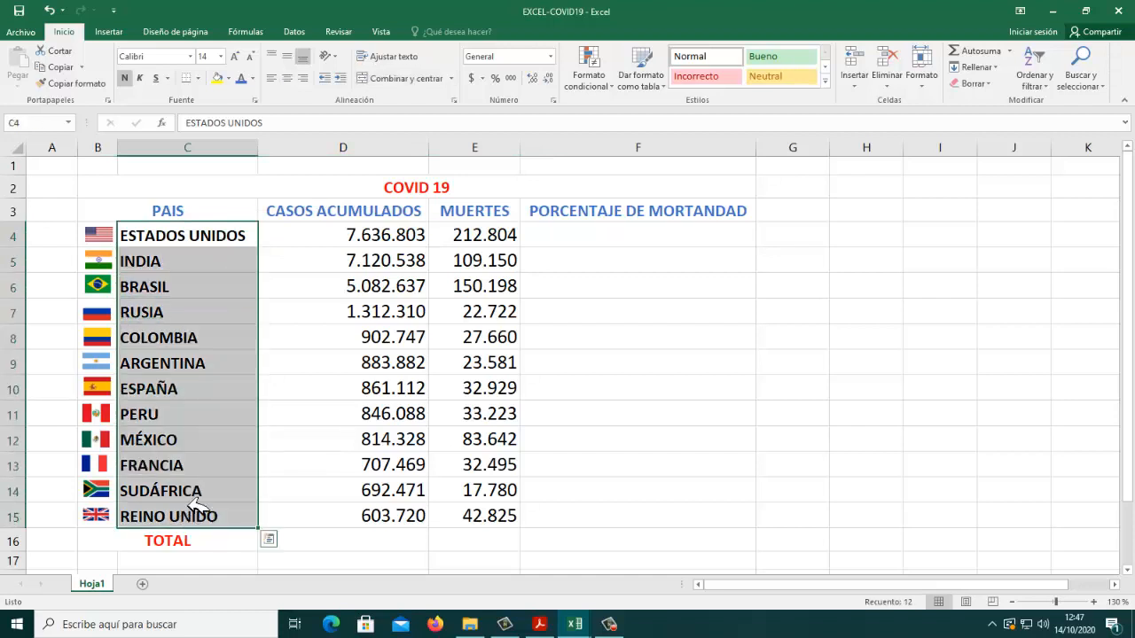
pyautogui.click(252, 78)
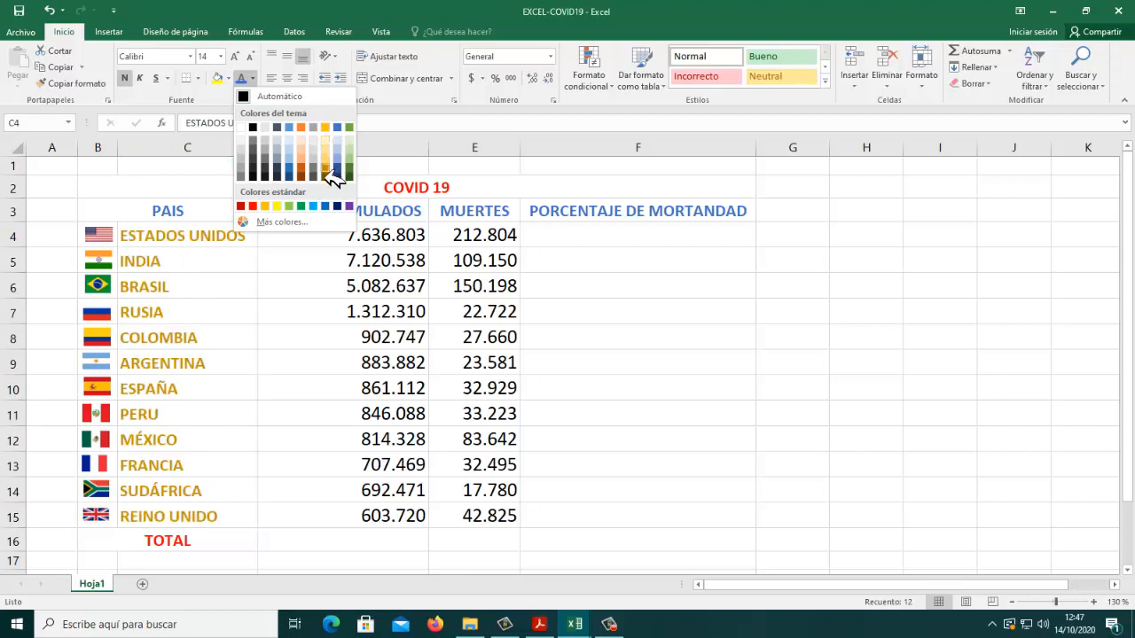
pyautogui.click(331, 175)
pyautogui.click(601, 363)
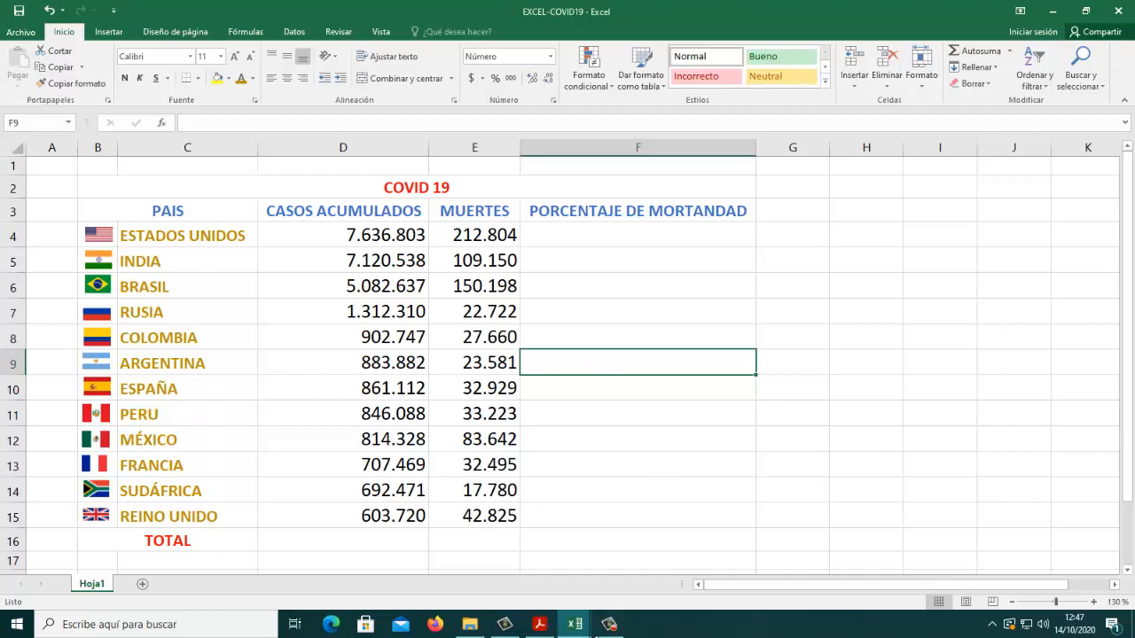
# Step: Check the fill colours of the sample table in the assignment PDF and return to the EXCEL-COVID19 workbook
pyautogui.click(539, 624)
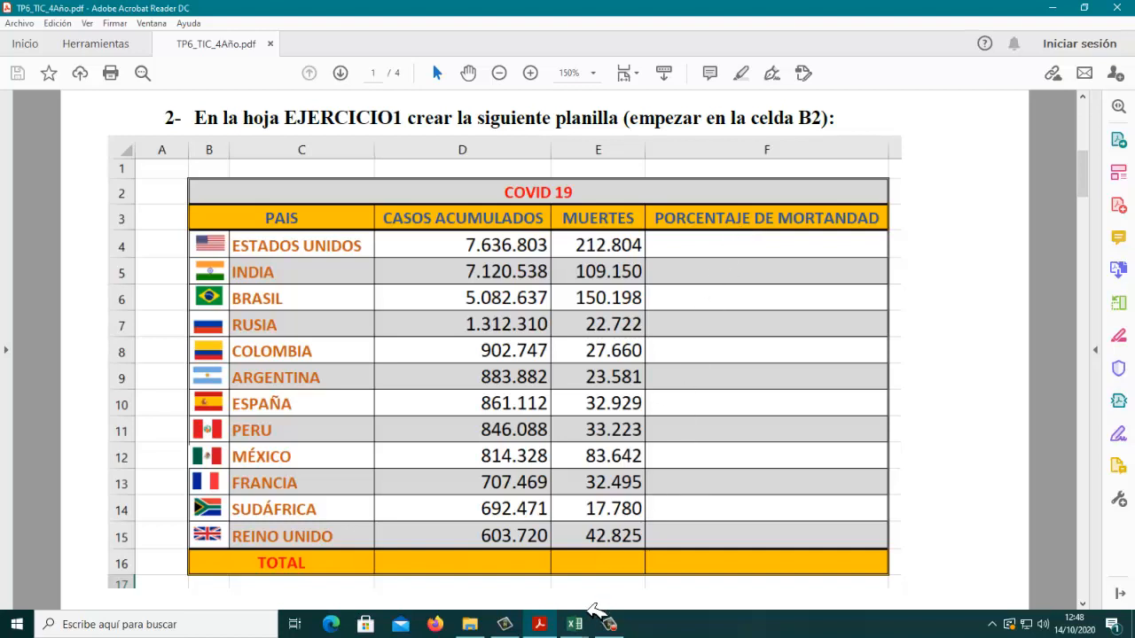
pyautogui.click(586, 624)
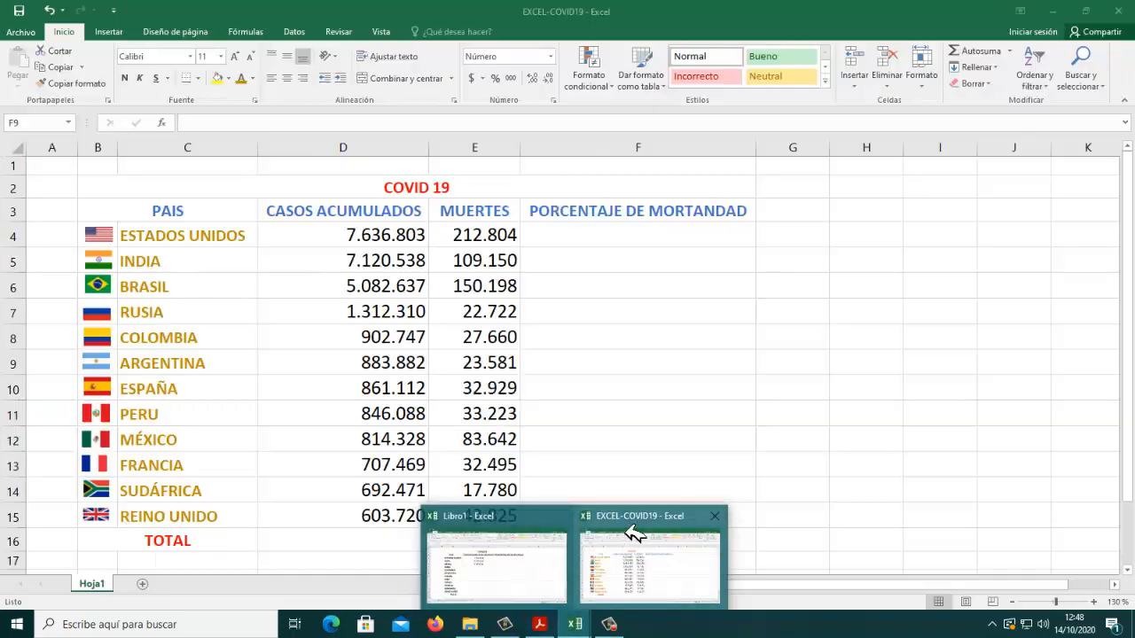
pyautogui.click(634, 532)
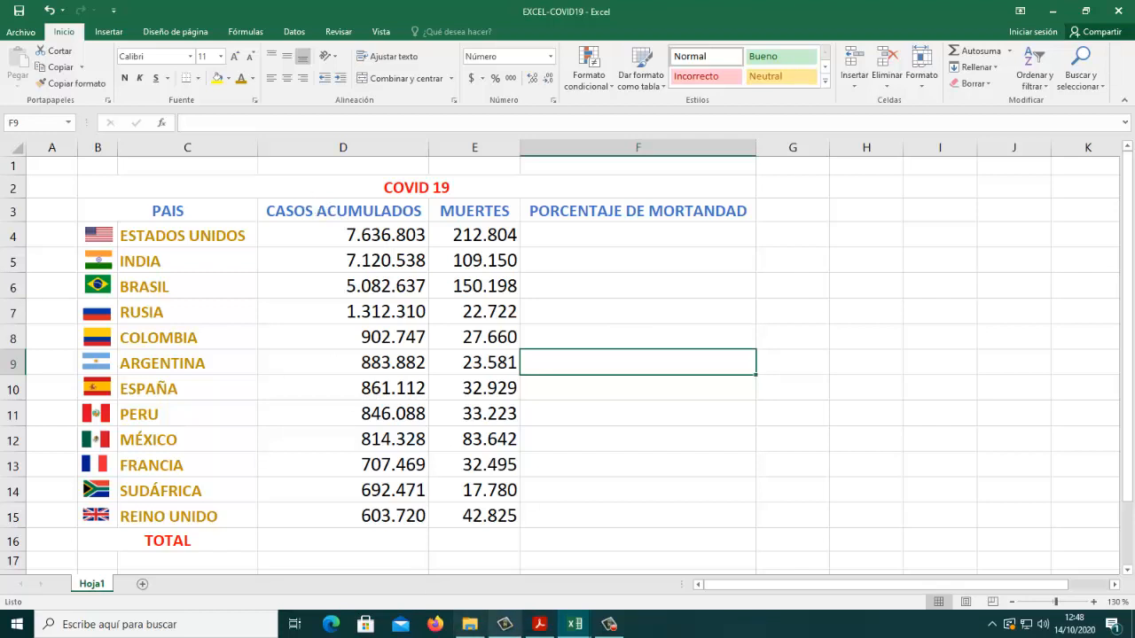
pyautogui.click(548, 627)
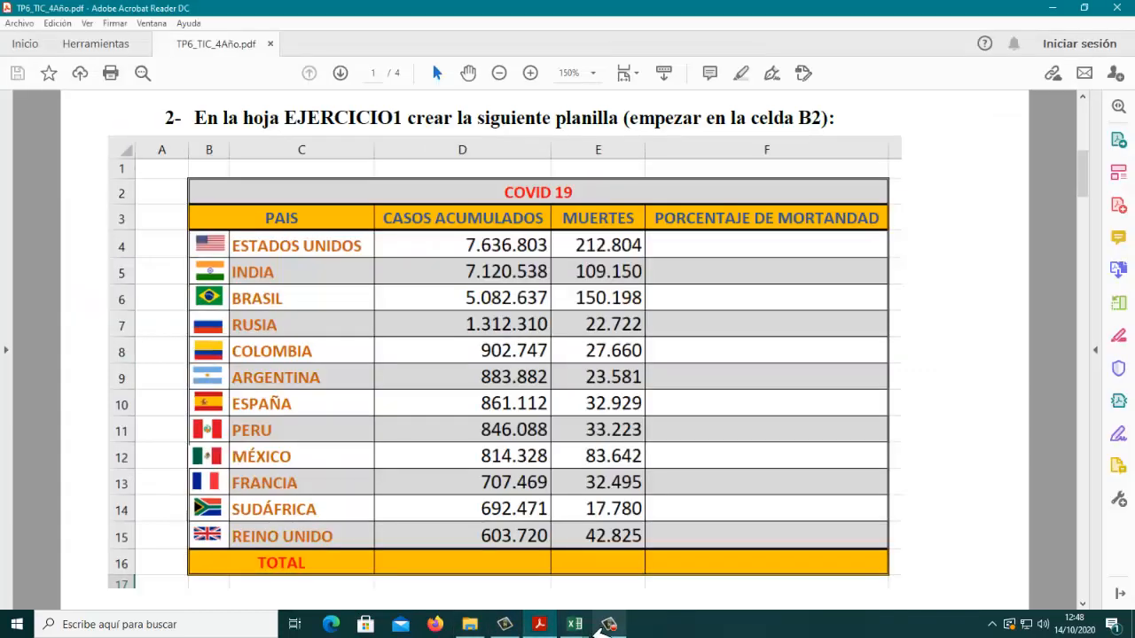
pyautogui.moveTo(574, 626)
pyautogui.click(612, 524)
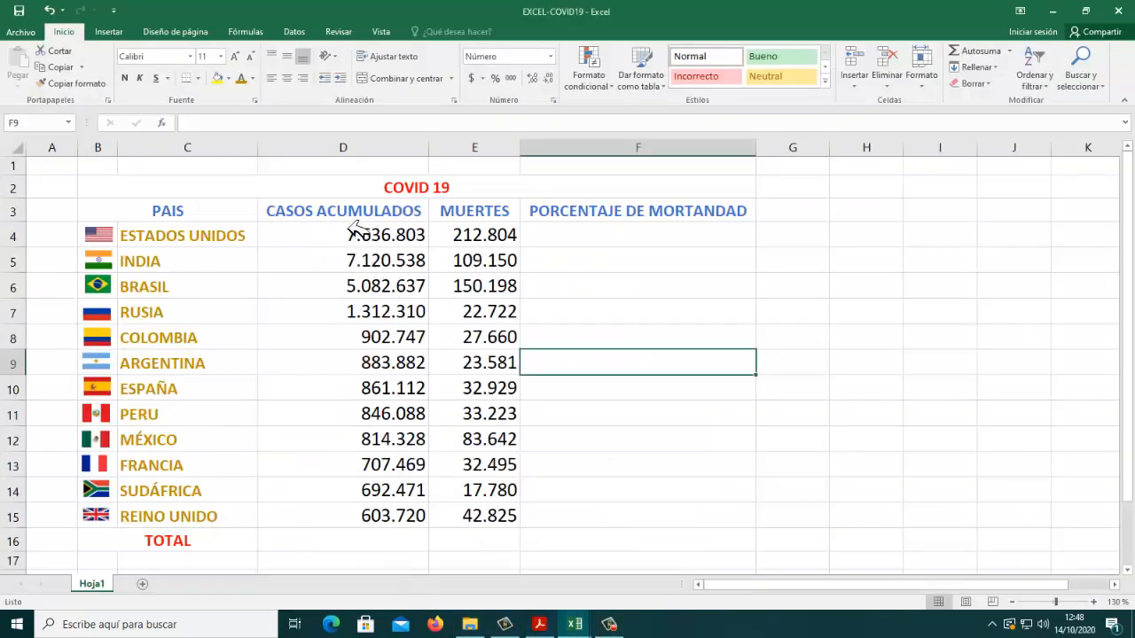
# Step: Fill the COVID 19 title cell B2 with the light grey Blanco, Fondo 1, Oscuro 15%
pyautogui.click(353, 190)
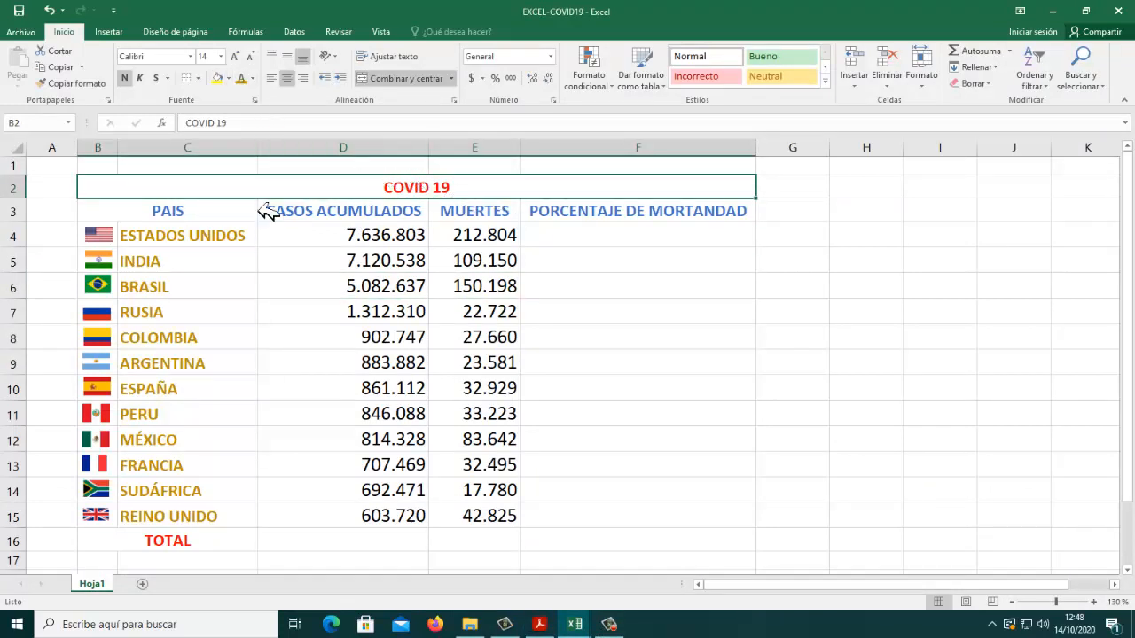
pyautogui.click(229, 80)
pyautogui.click(229, 80)
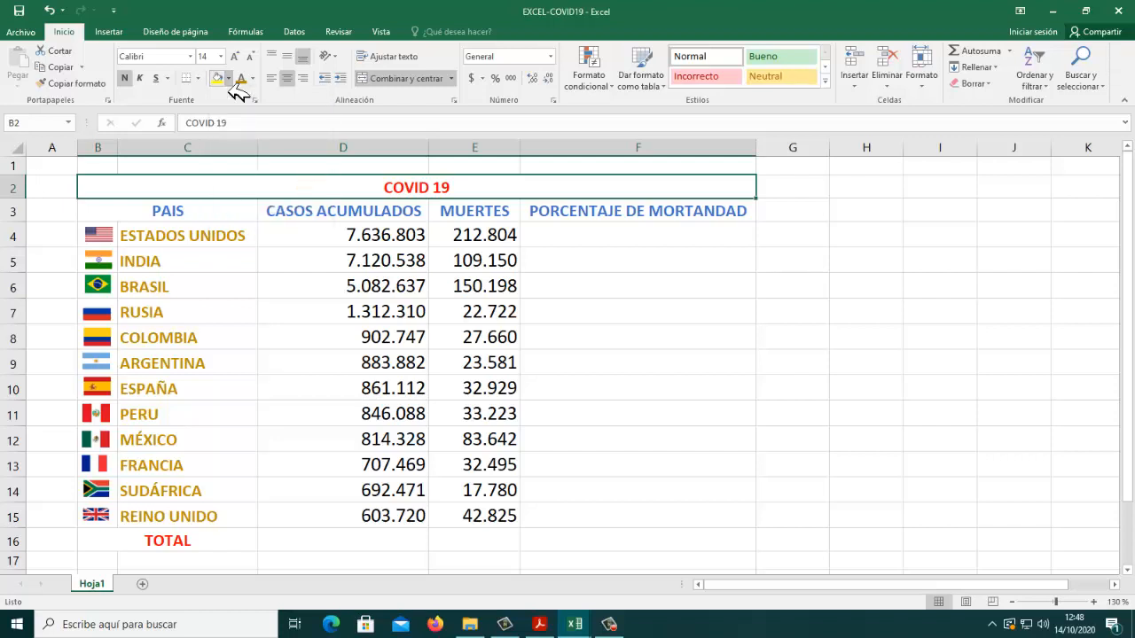
pyautogui.click(228, 79)
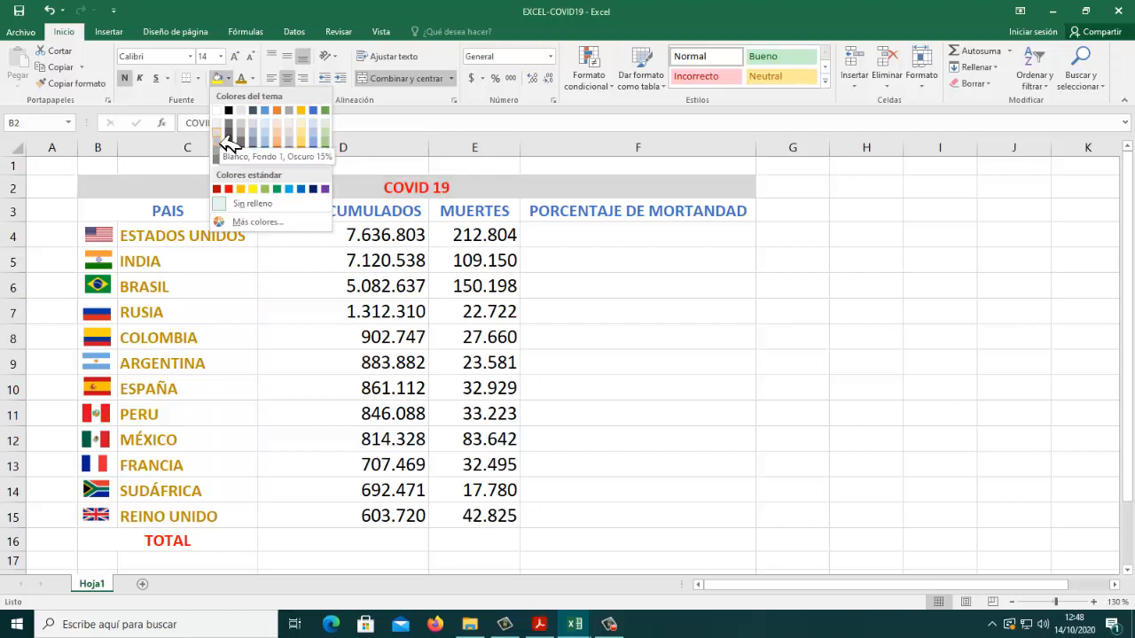
pyautogui.click(228, 141)
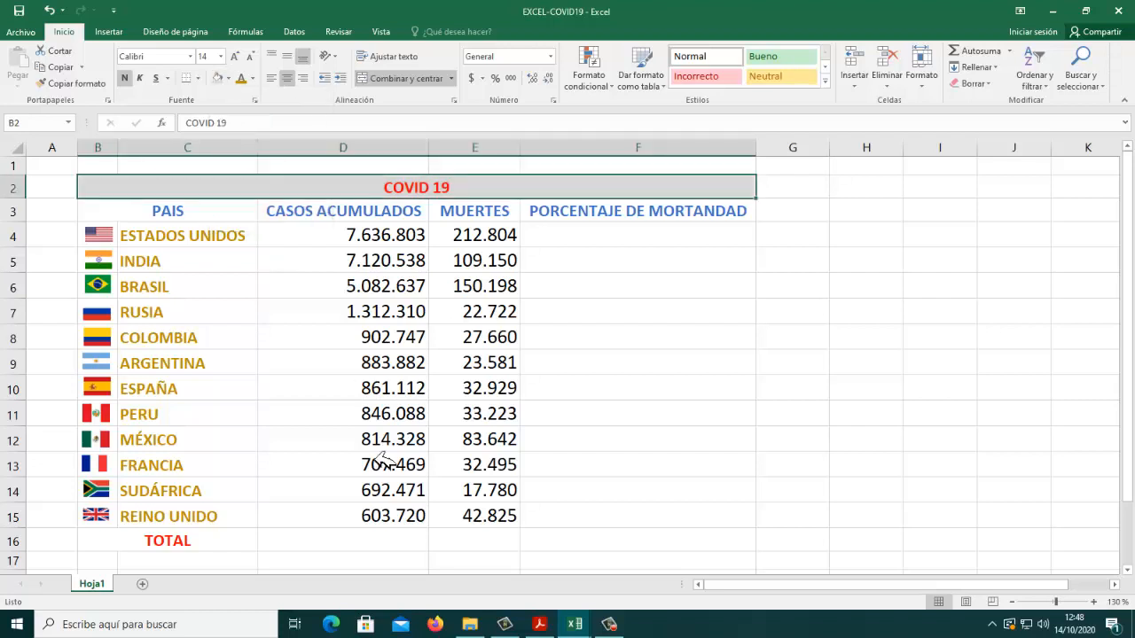
# Step: Try filling the TOTAL row, B16:F16, with the title's light grey and undo the fill
pyautogui.click(215, 548)
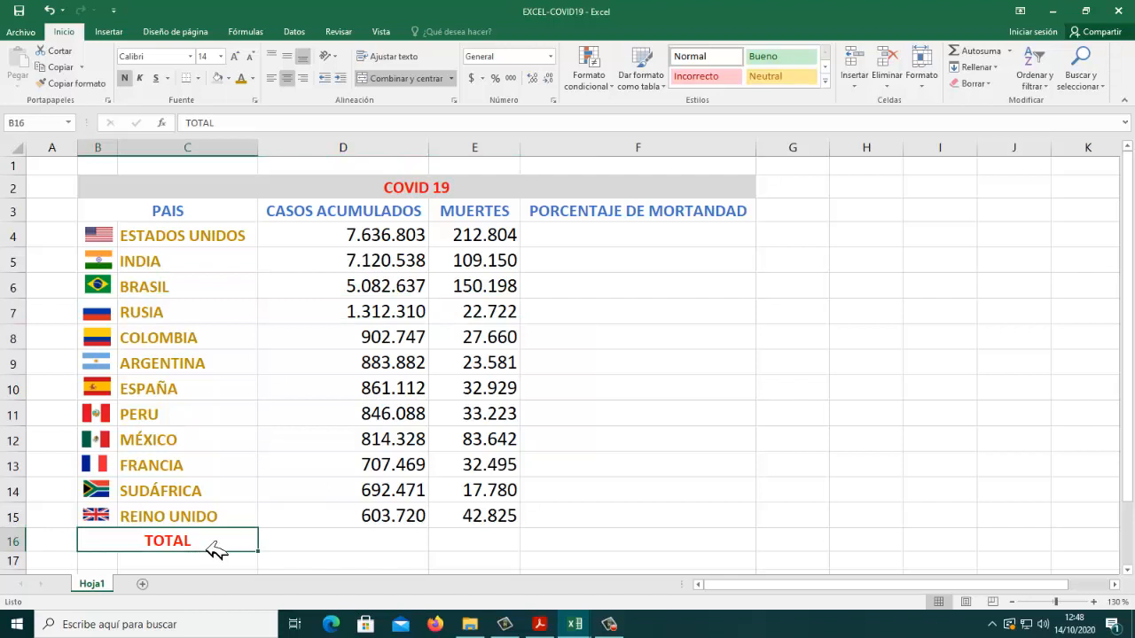
pyautogui.moveTo(213, 546); pyautogui.dragTo(689, 541)
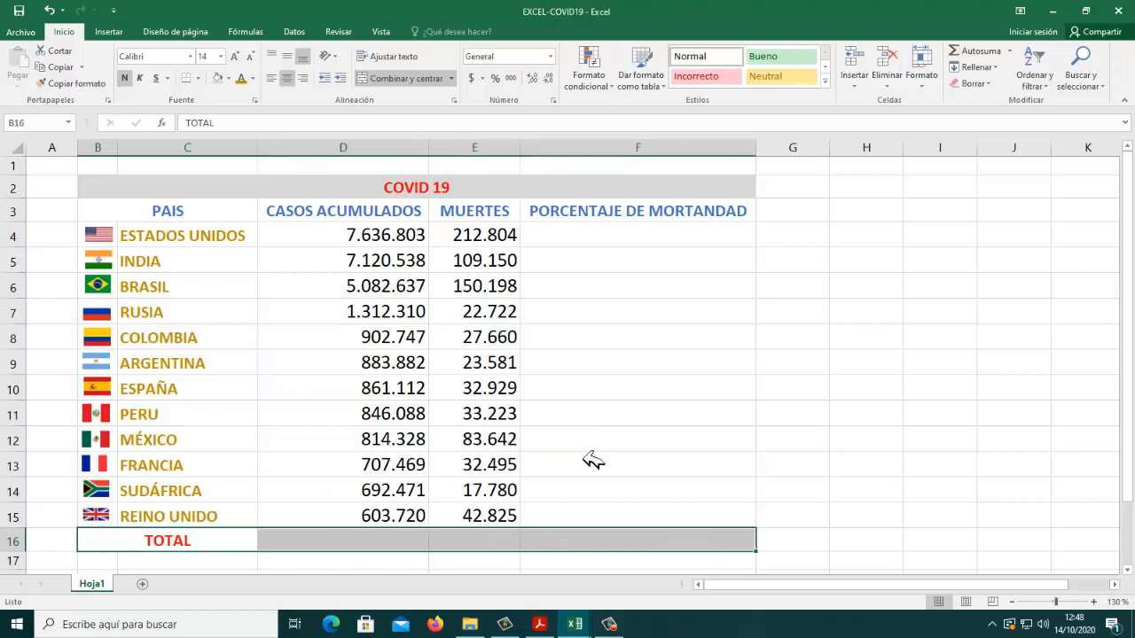
pyautogui.click(216, 78)
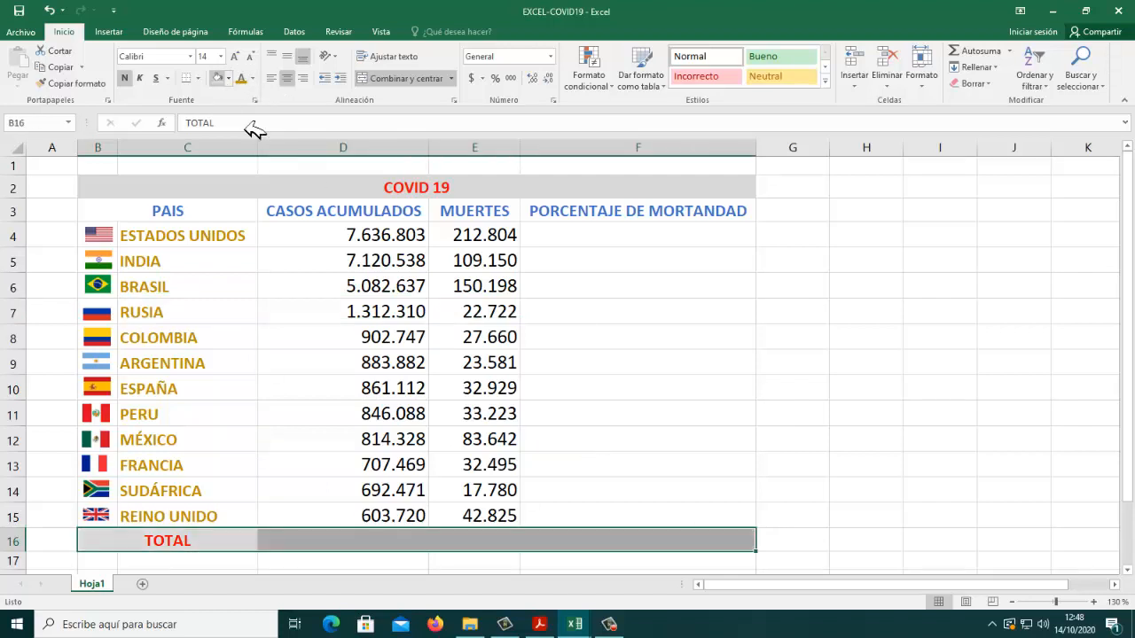
pyautogui.click(636, 371)
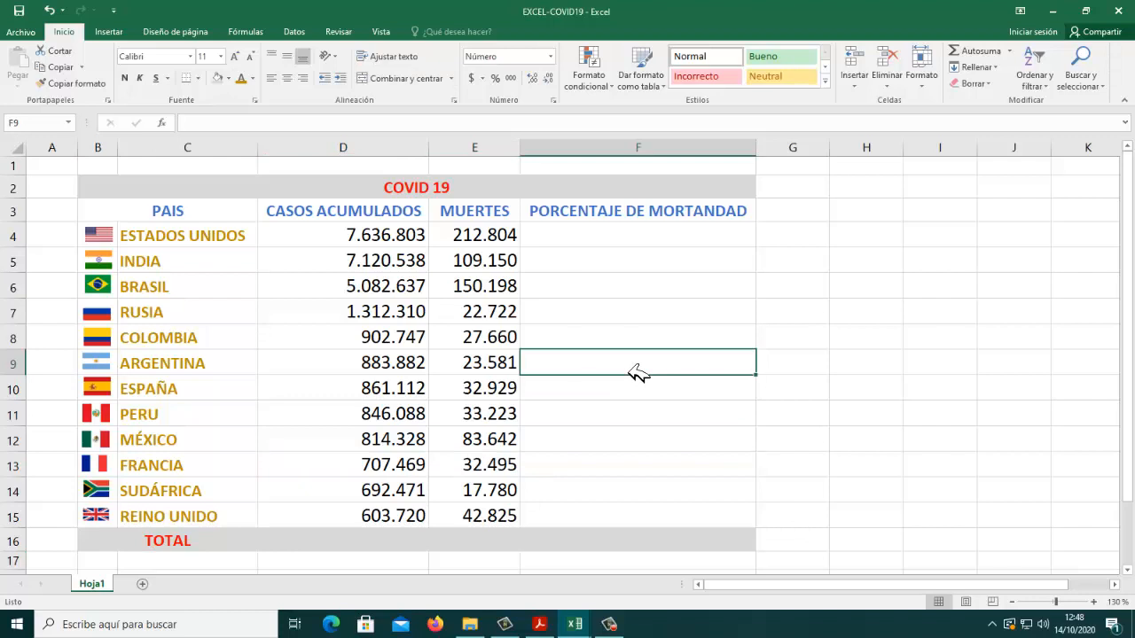
pyautogui.click(49, 10)
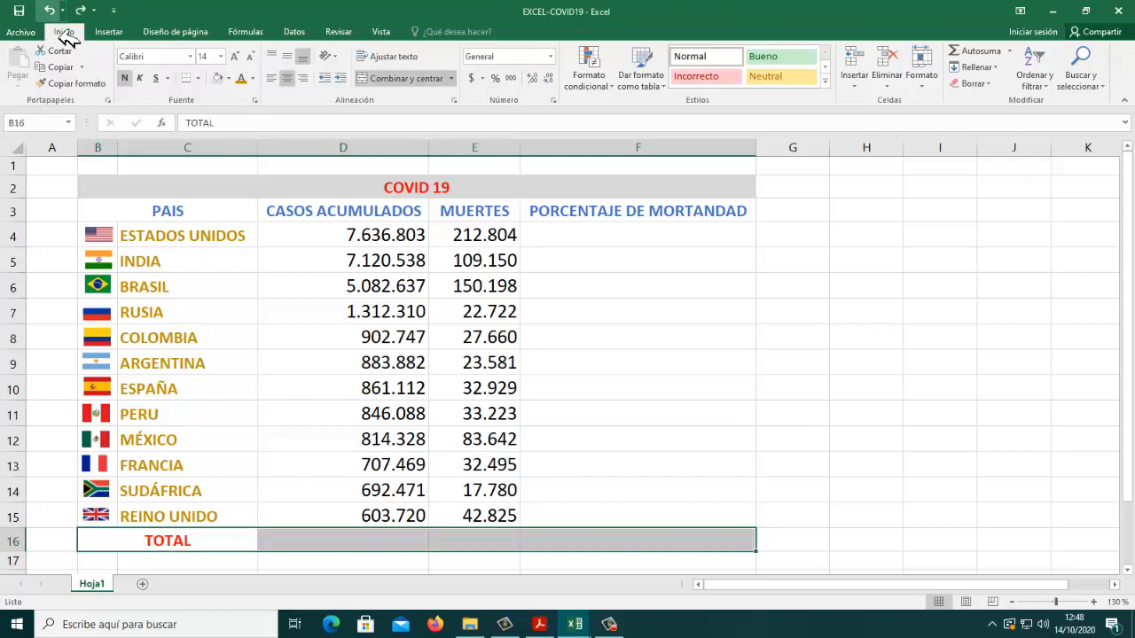
# Step: Fill the INDIA row, C5:F5, with the same light grey as the title
pyautogui.click(160, 262)
pyautogui.moveTo(177, 269); pyautogui.dragTo(585, 271)
pyautogui.click(222, 84)
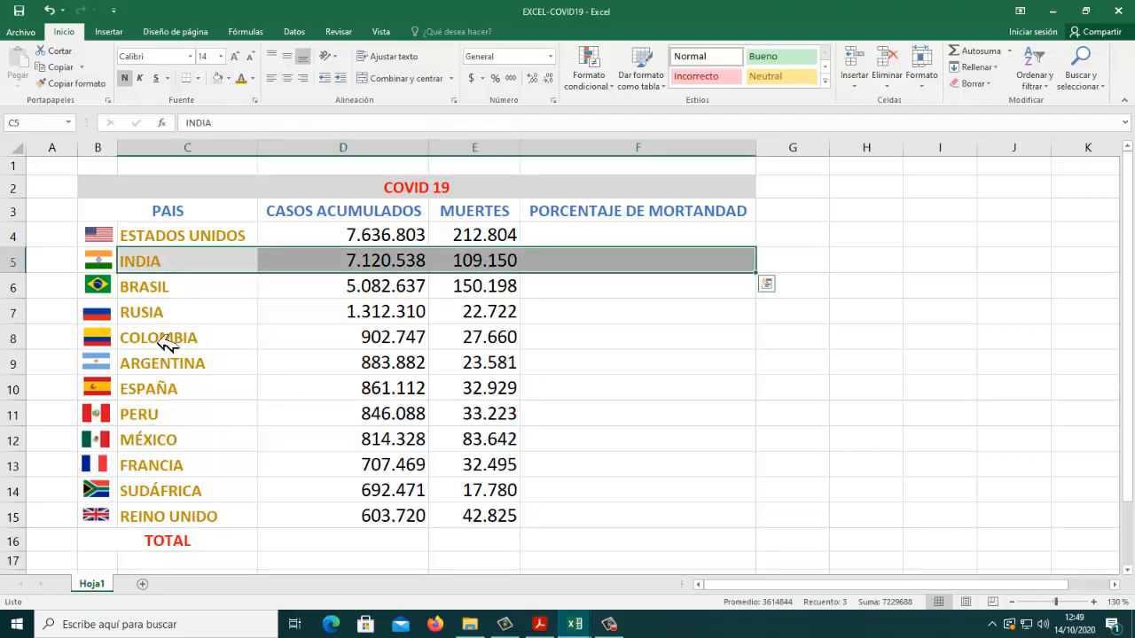
# Step: Fill columns C to F of the RUSIA, ARGENTINA, PERU, FRANCIA and REINO UNIDO rows together with the same light grey
pyautogui.moveTo(173, 317); pyautogui.dragTo(574, 323)
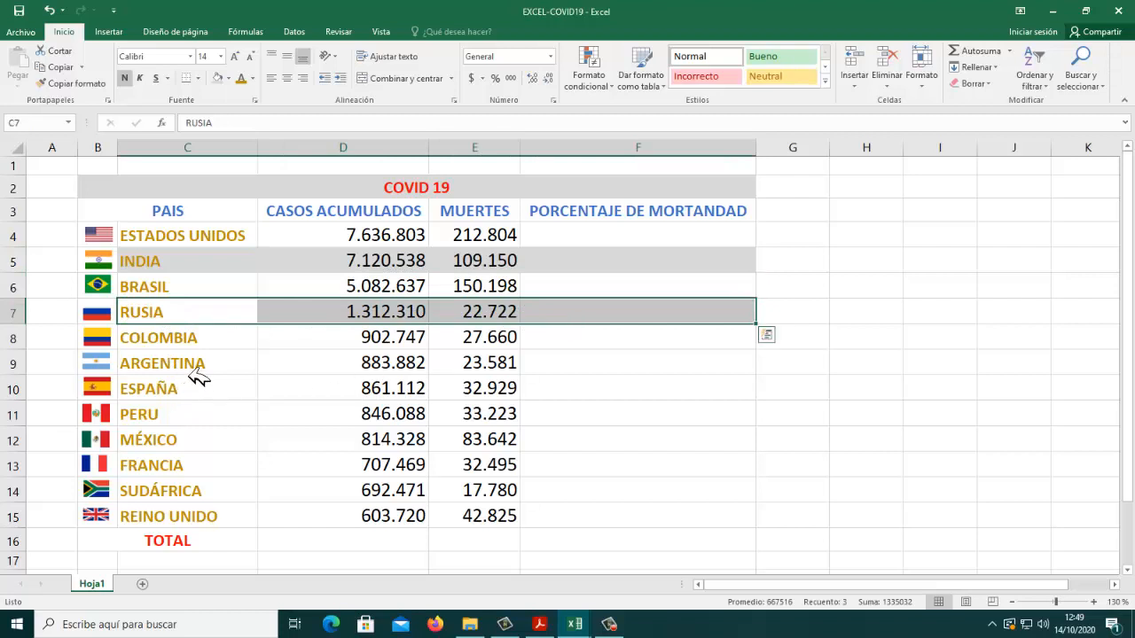
pyautogui.keyDown('ctrl'); pyautogui.moveTo(197, 377); pyautogui.dragTo(587, 384); pyautogui.keyUp('ctrl')
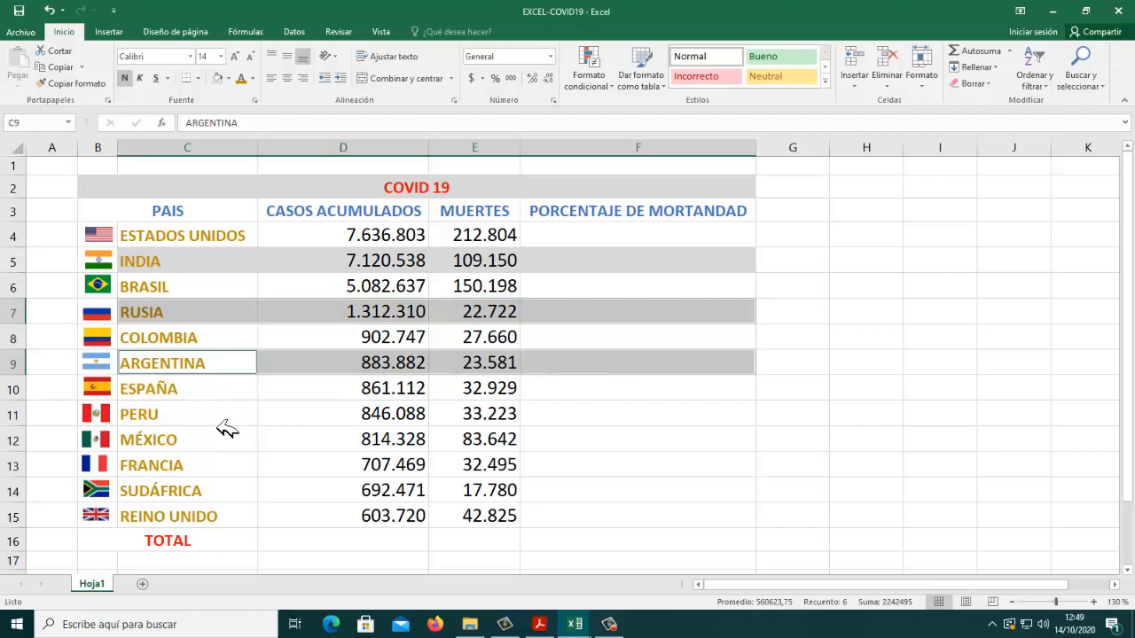
pyautogui.keyDown('ctrl'); pyautogui.moveTo(226, 426); pyautogui.dragTo(572, 424); pyautogui.keyUp('ctrl')
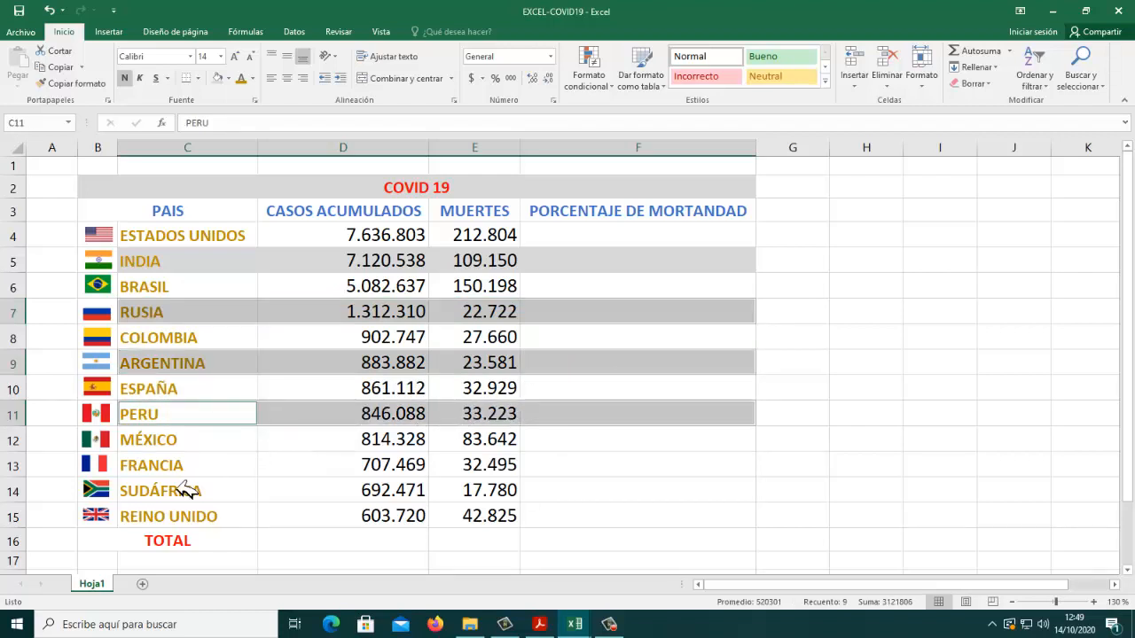
pyautogui.keyDown('ctrl'); pyautogui.moveTo(183, 473); pyautogui.dragTo(545, 477); pyautogui.keyUp('ctrl')
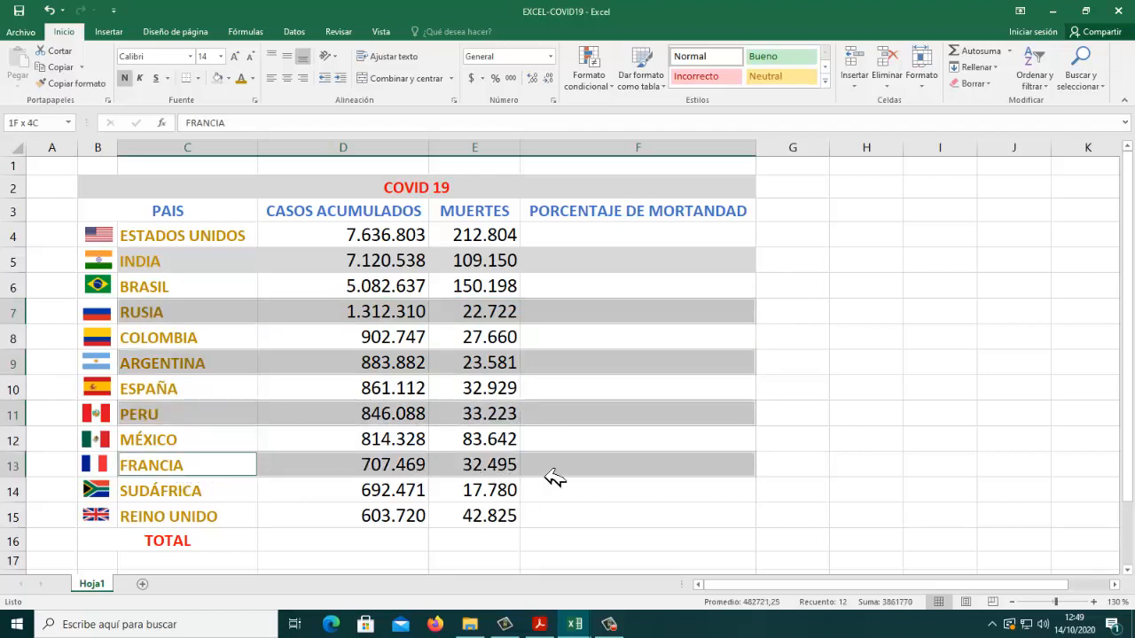
pyautogui.keyDown('ctrl'); pyautogui.moveTo(200, 526); pyautogui.dragTo(572, 524); pyautogui.keyUp('ctrl')
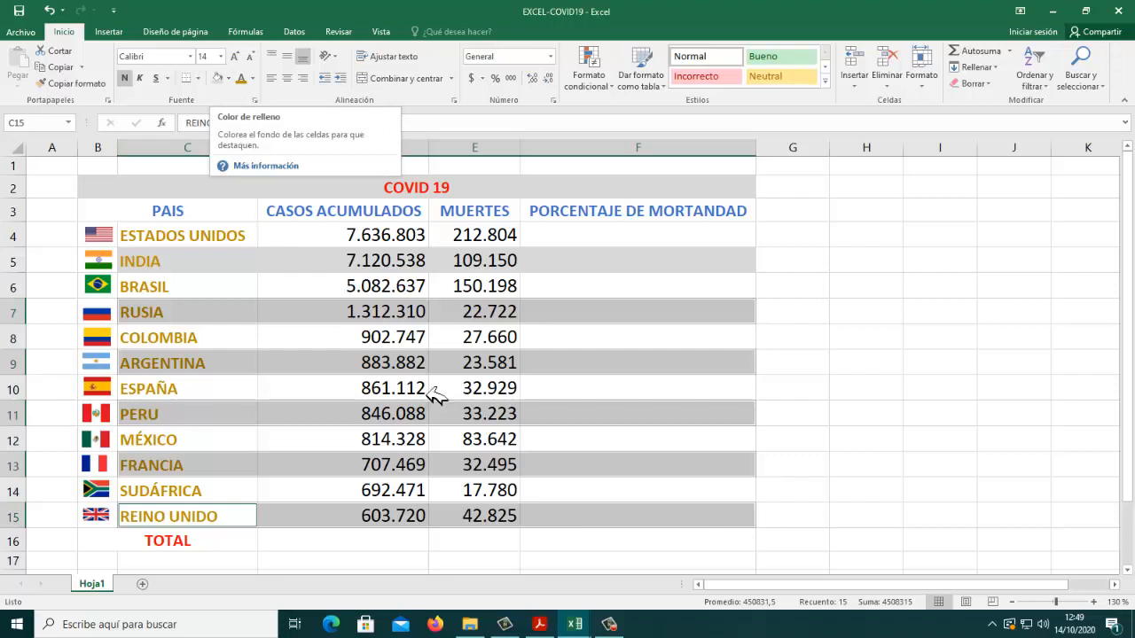
pyautogui.click(216, 78)
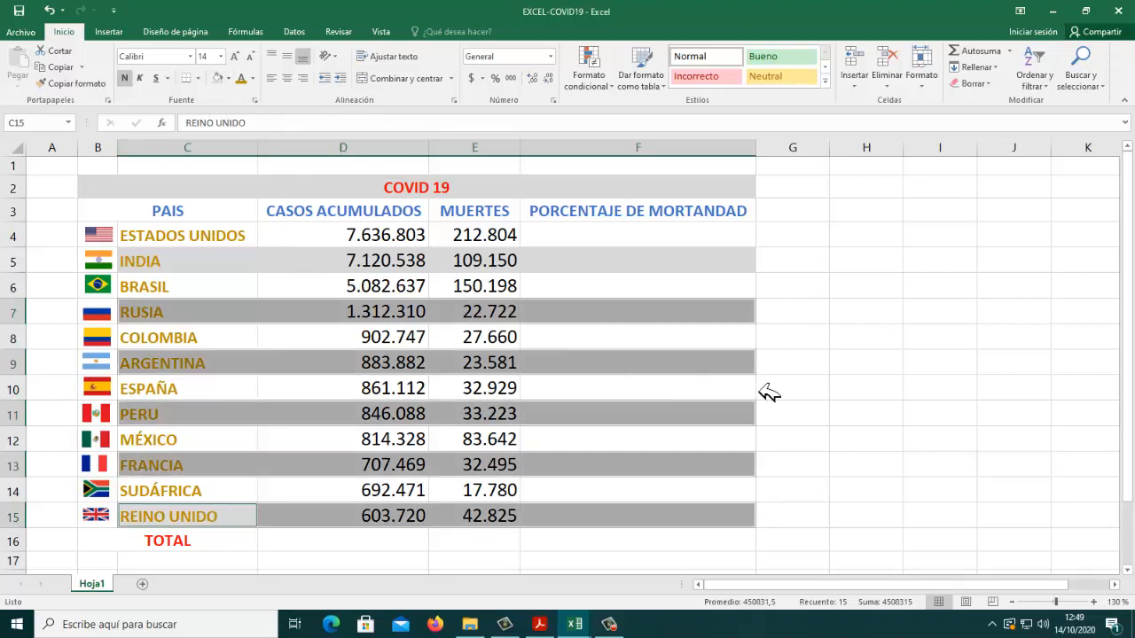
pyautogui.click(785, 390)
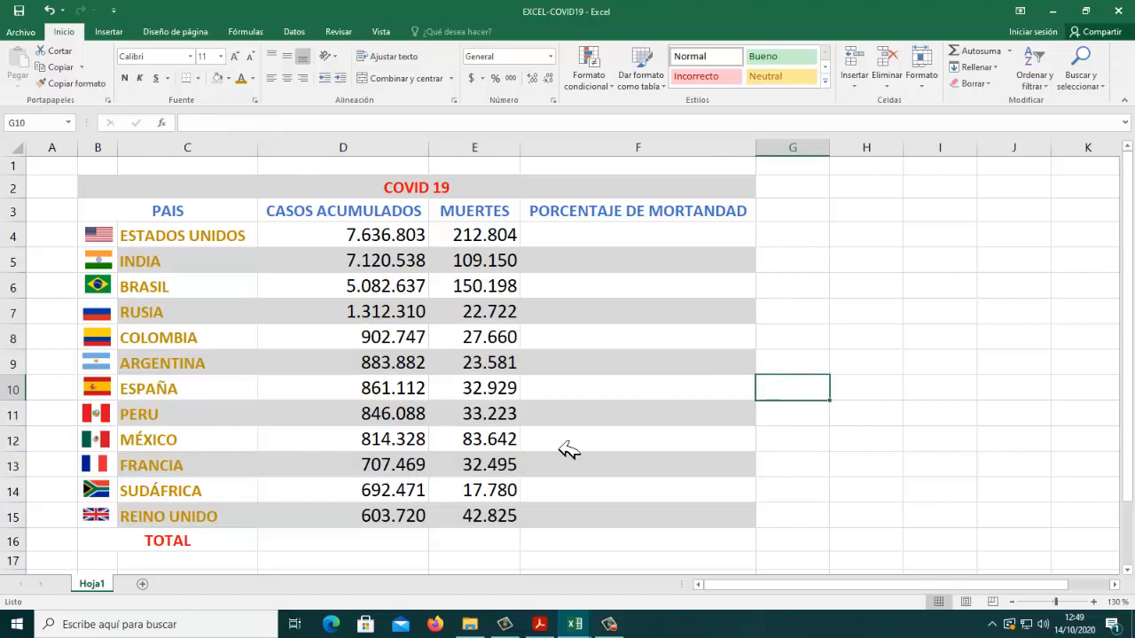
# Step: Compare the country names in C4:C15 and the header row with the sample table in the PDF and return to EXCEL-COVID19
pyautogui.moveTo(232, 243); pyautogui.dragTo(230, 524)
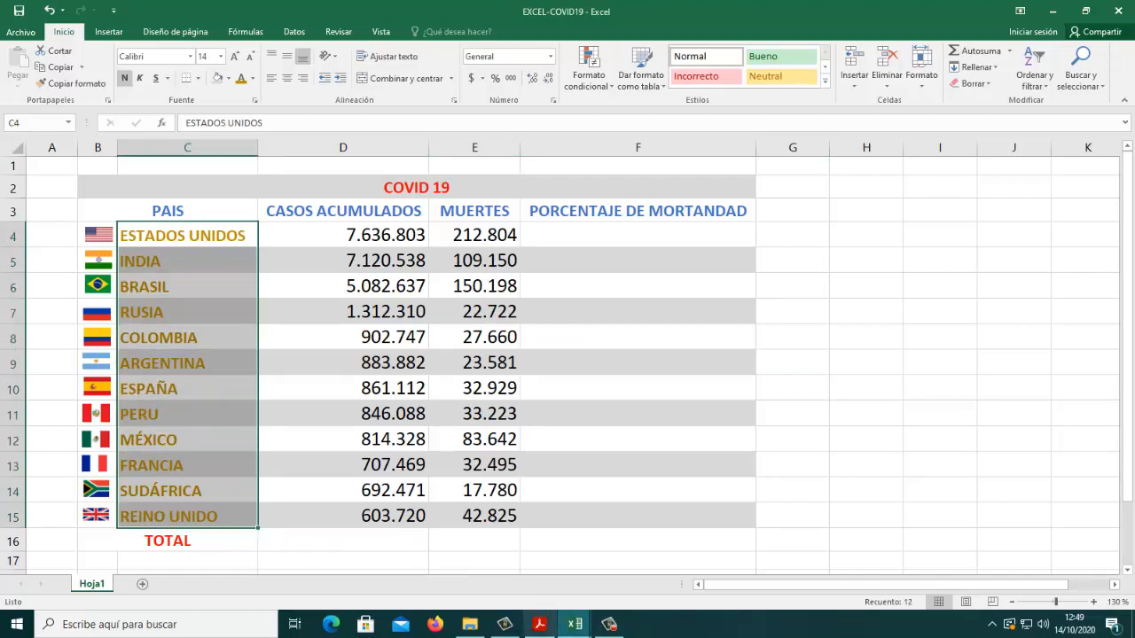
pyautogui.click(551, 634)
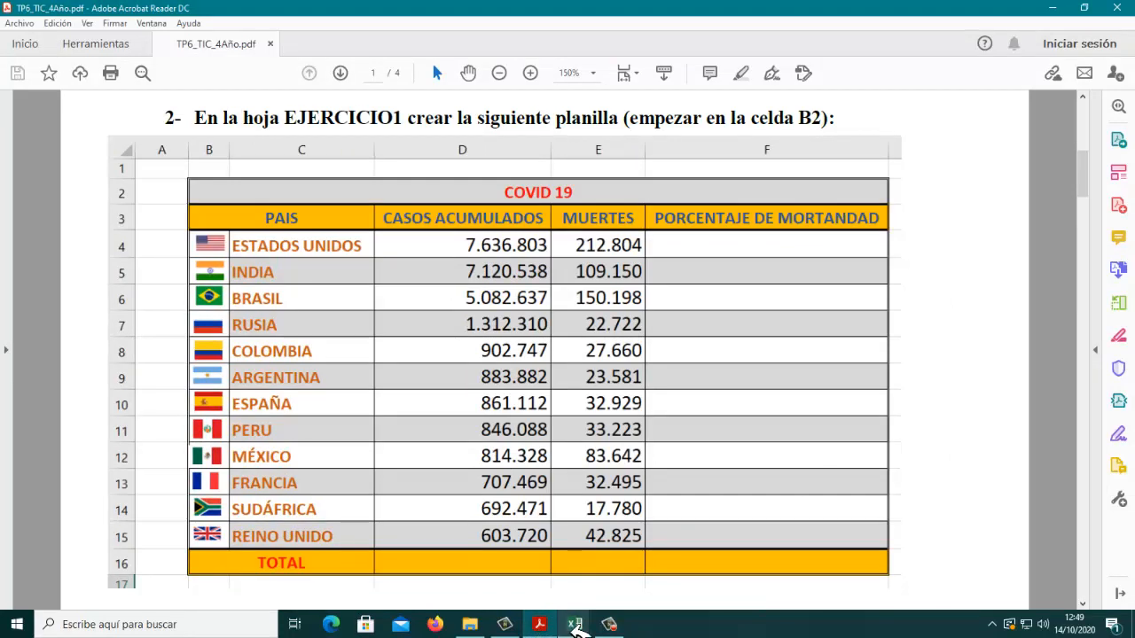
pyautogui.moveTo(575, 624)
pyautogui.click(640, 532)
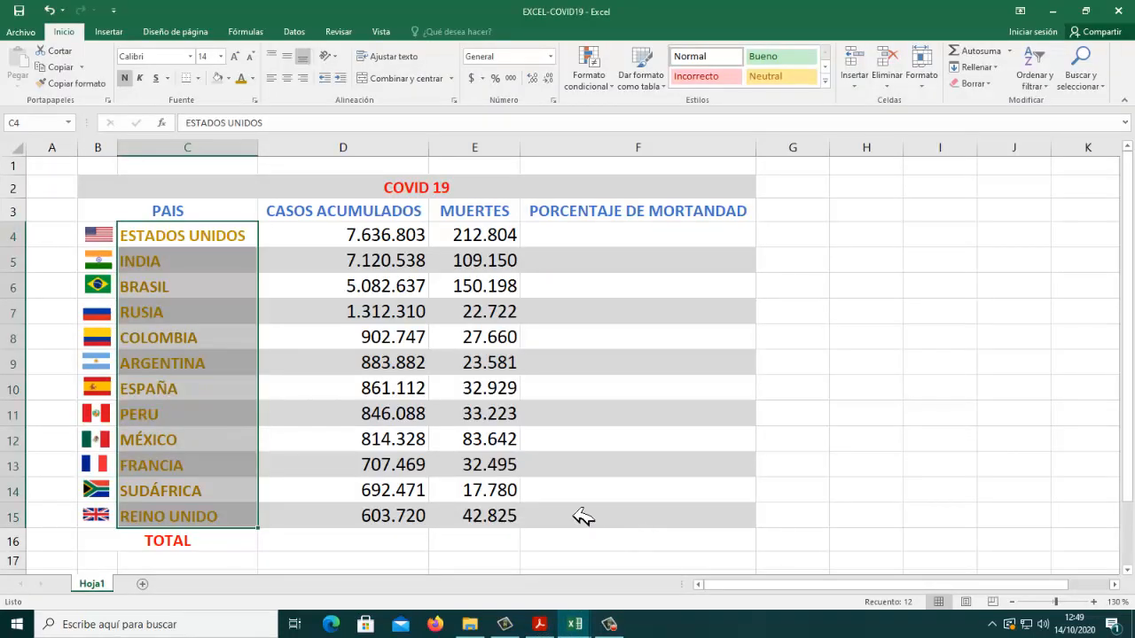
# Step: Fill the column header row, B3:F3, with the theme gold
pyautogui.moveTo(122, 220); pyautogui.dragTo(638, 226)
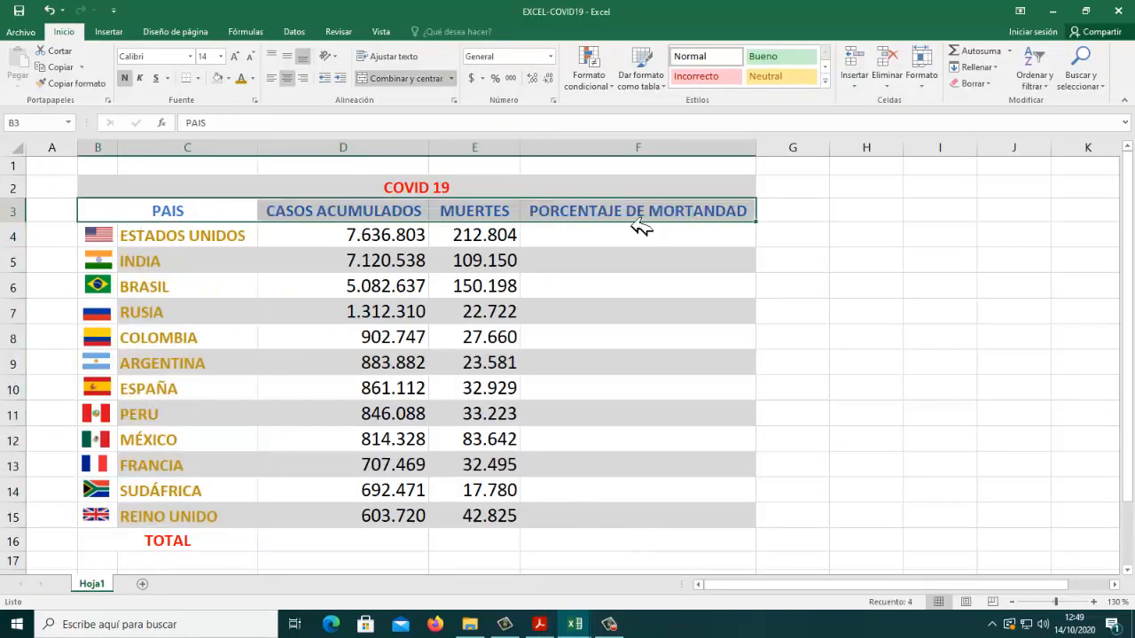
pyautogui.click(228, 78)
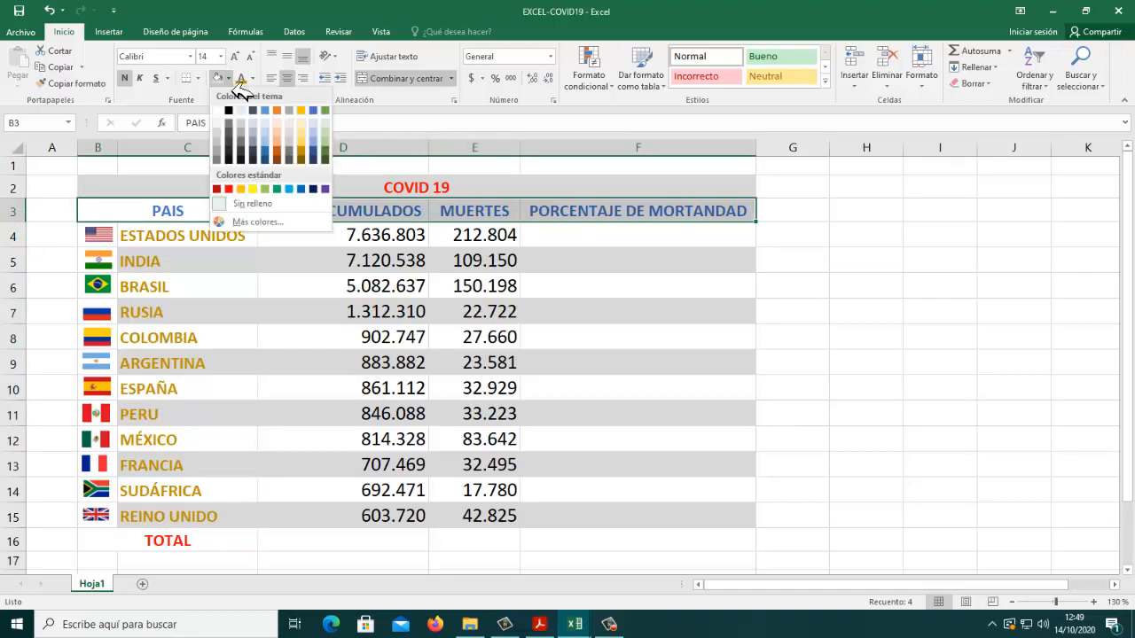
pyautogui.click(300, 110)
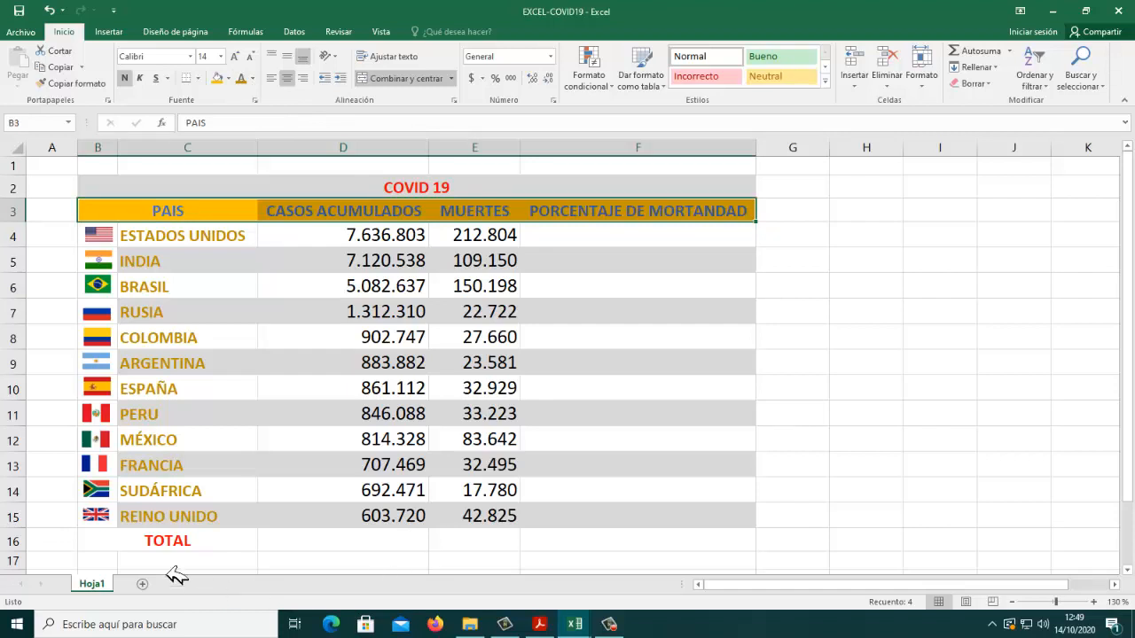
# Step: Fill the TOTAL row, B16:F16, with the same theme gold as the header row
pyautogui.moveTo(137, 545); pyautogui.dragTo(656, 551)
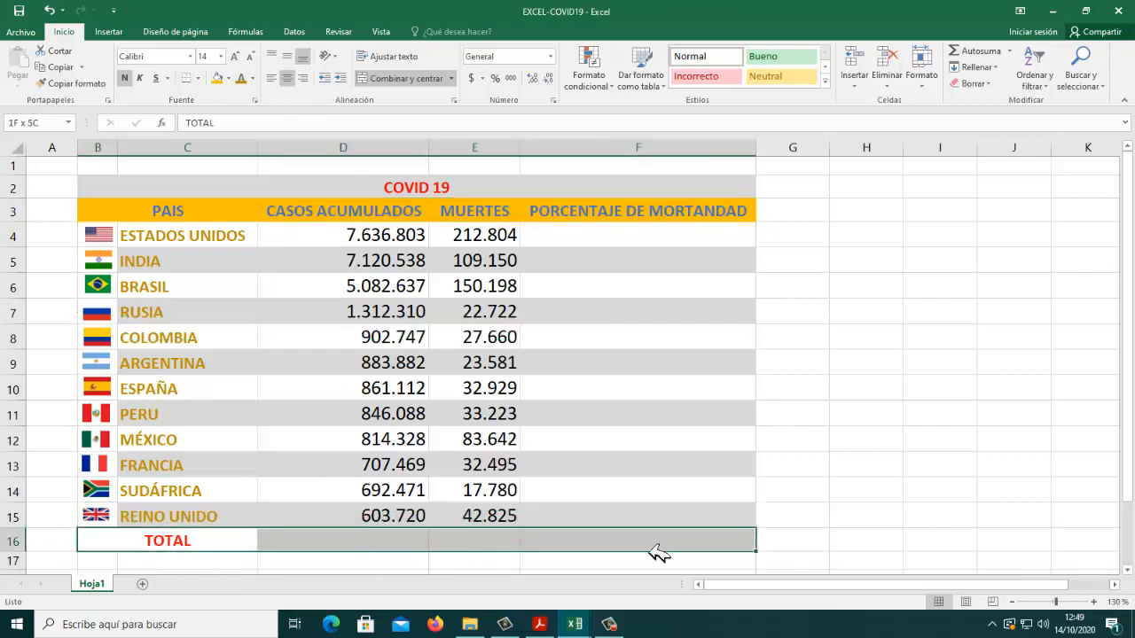
pyautogui.click(220, 81)
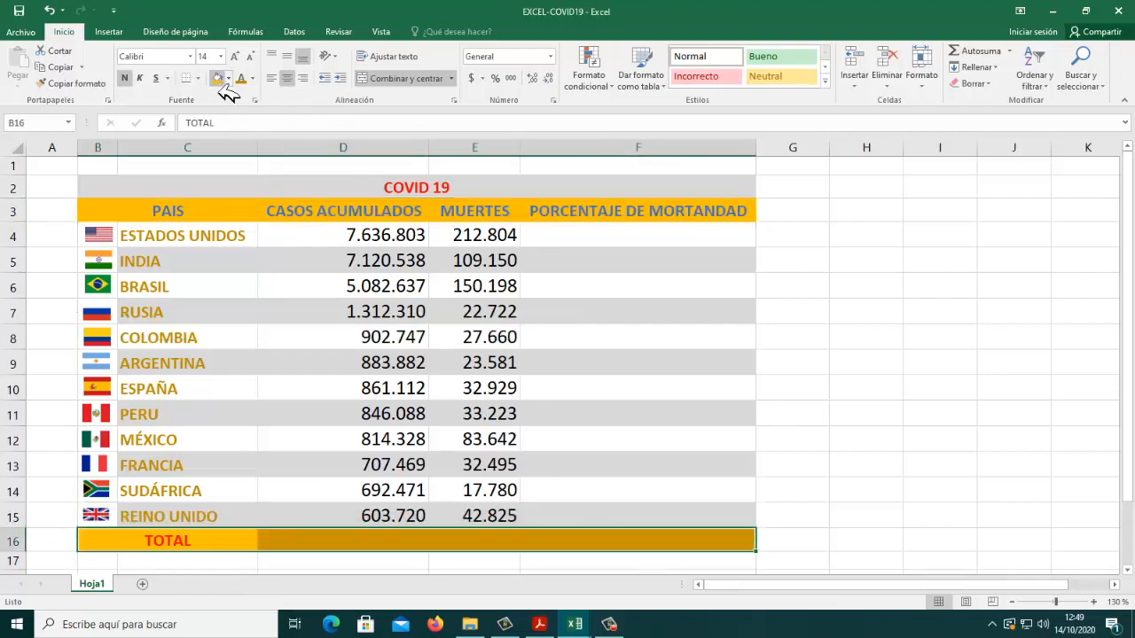
pyautogui.click(612, 321)
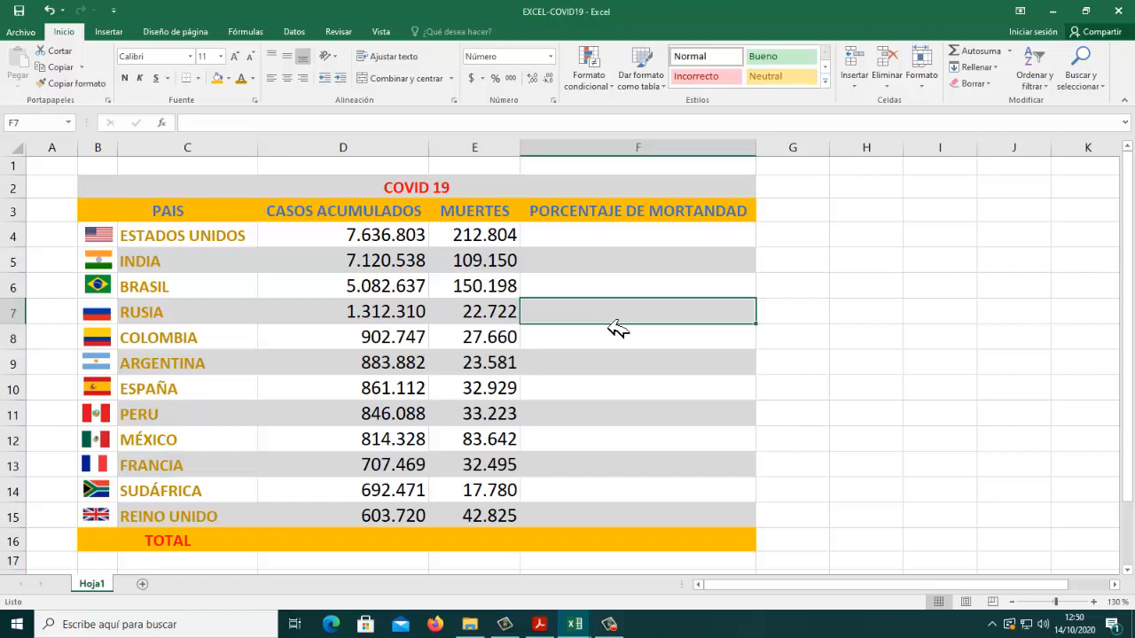
pyautogui.click(104, 245)
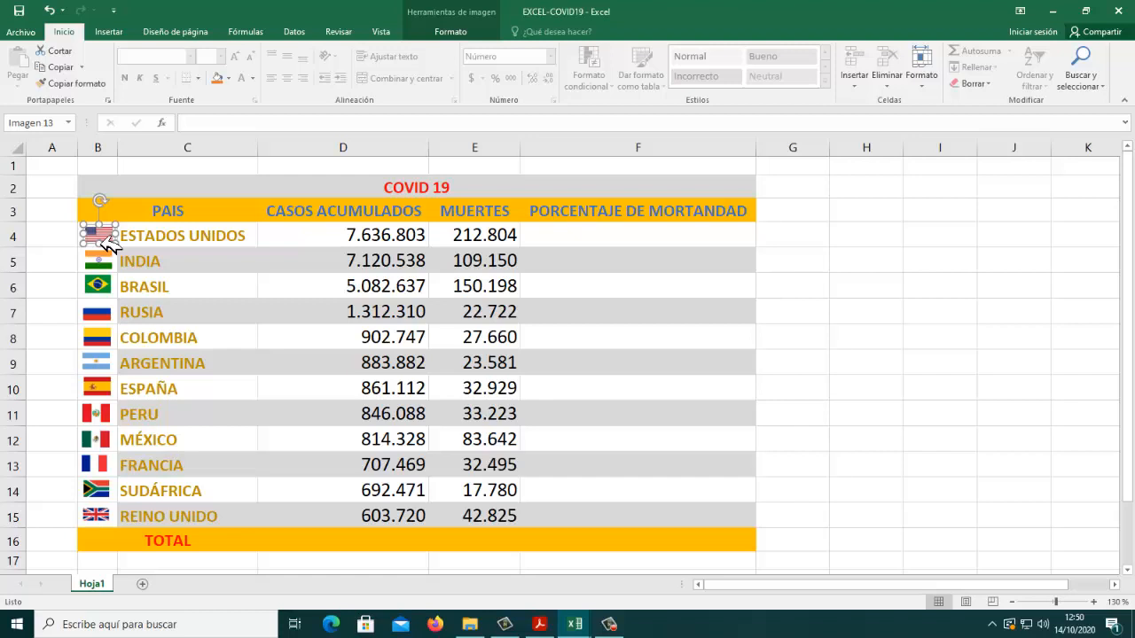
pyautogui.moveTo(108, 245)
pyautogui.mouseDown()
pyautogui.moveTo(152, 203)
pyautogui.moveTo(126, 198)
pyautogui.moveTo(108, 244)
pyautogui.mouseUp()
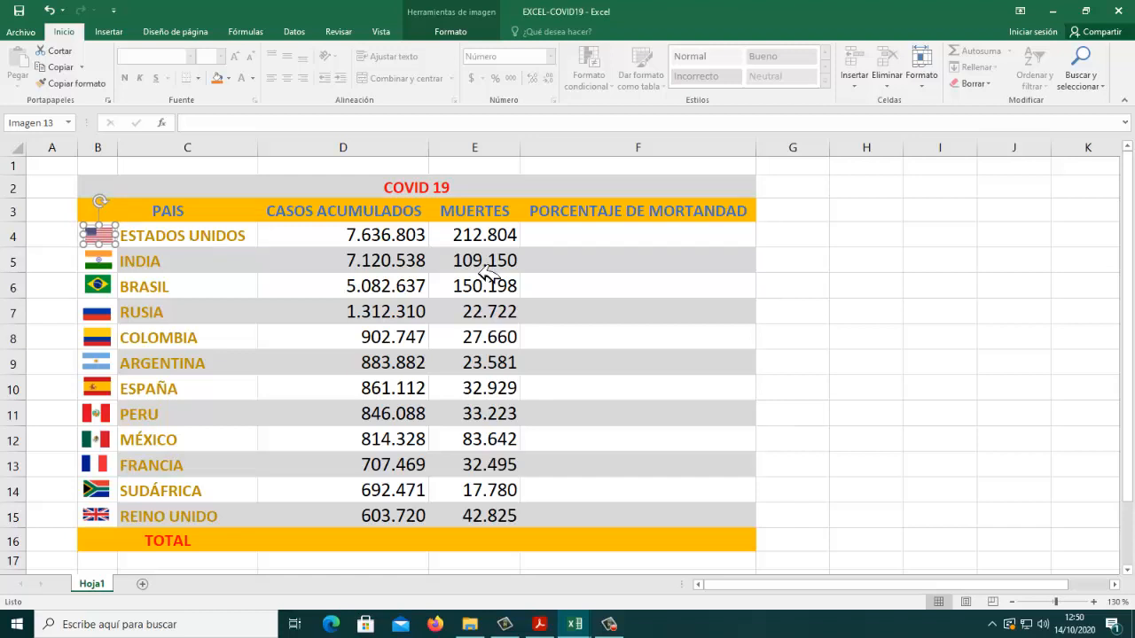
pyautogui.click(816, 287)
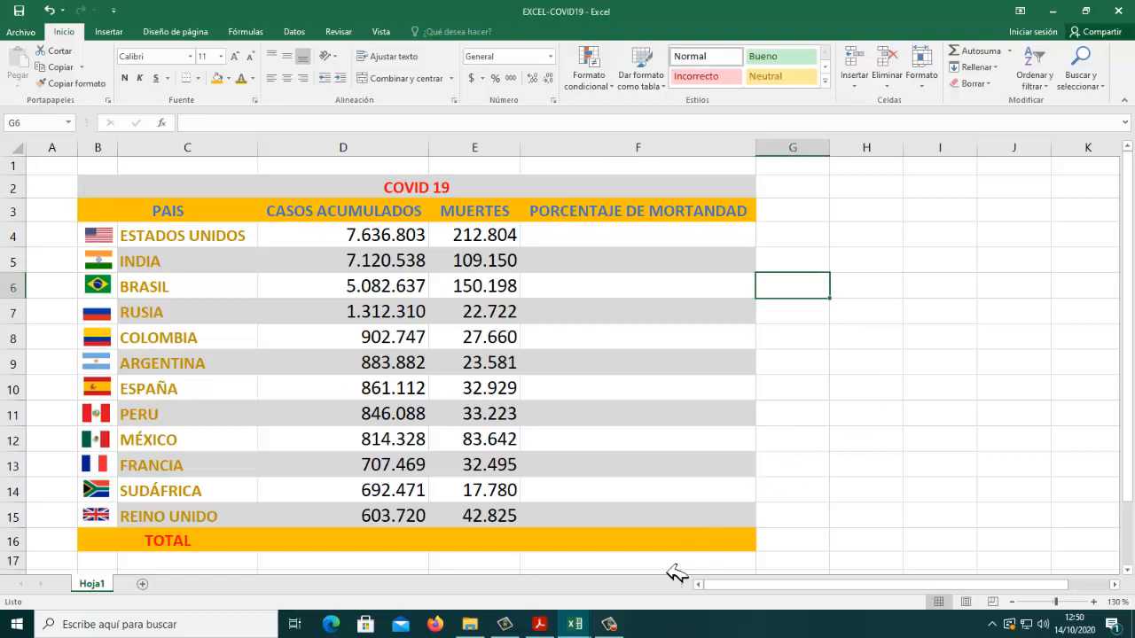
# Step: Check the outer and inner border styles of the sample table in the PDF and return to EXCEL-COVID19
pyautogui.moveTo(583, 633)
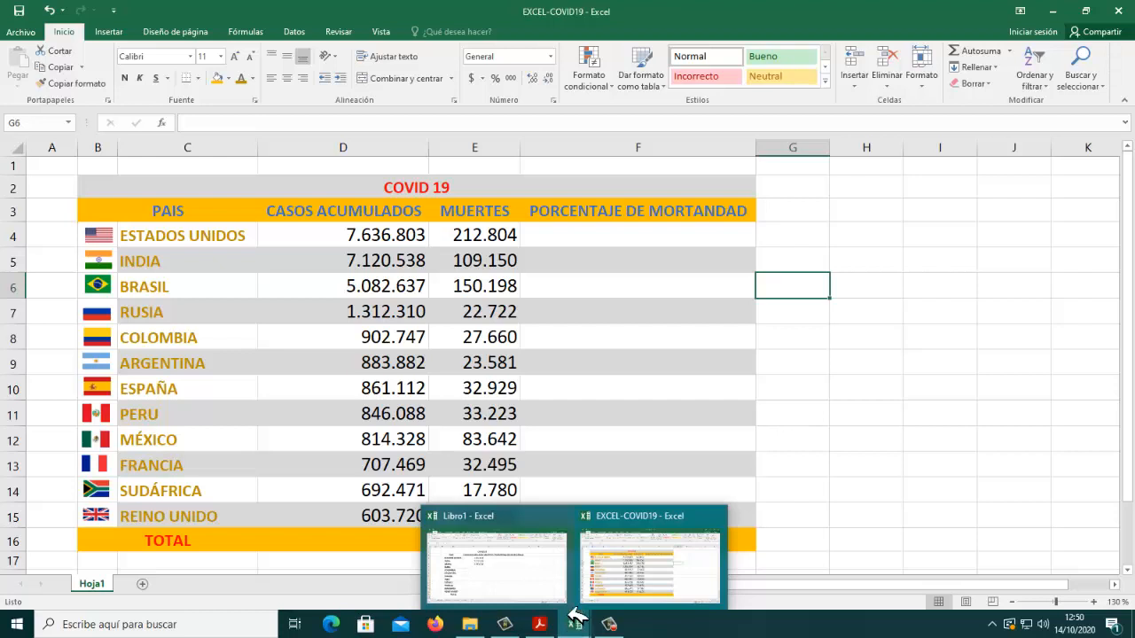
pyautogui.click(546, 625)
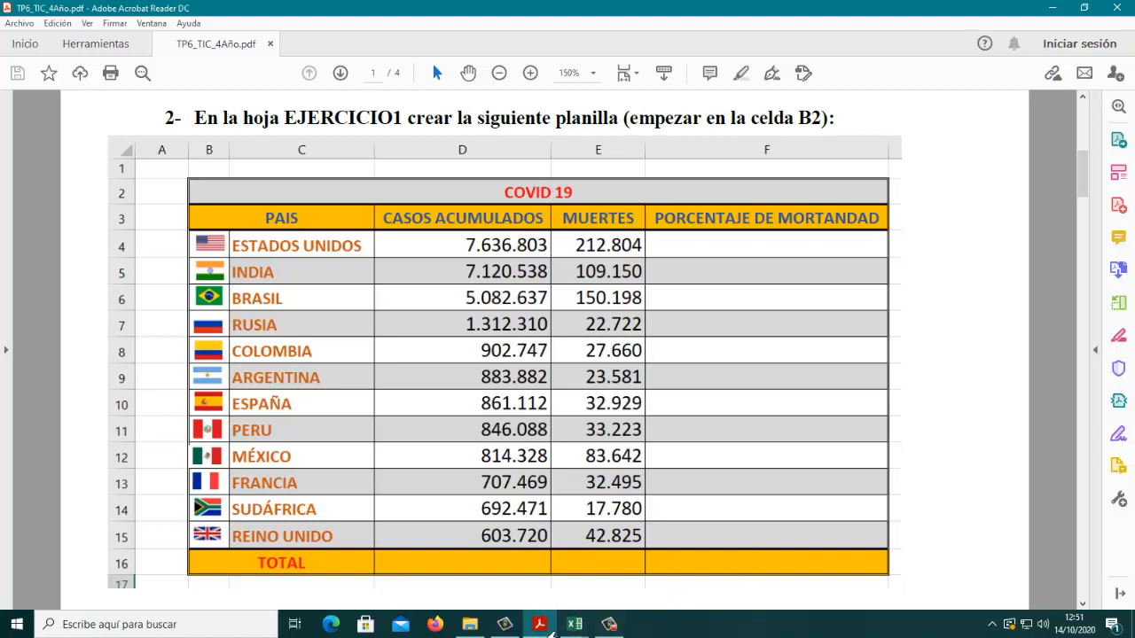
pyautogui.moveTo(583, 632)
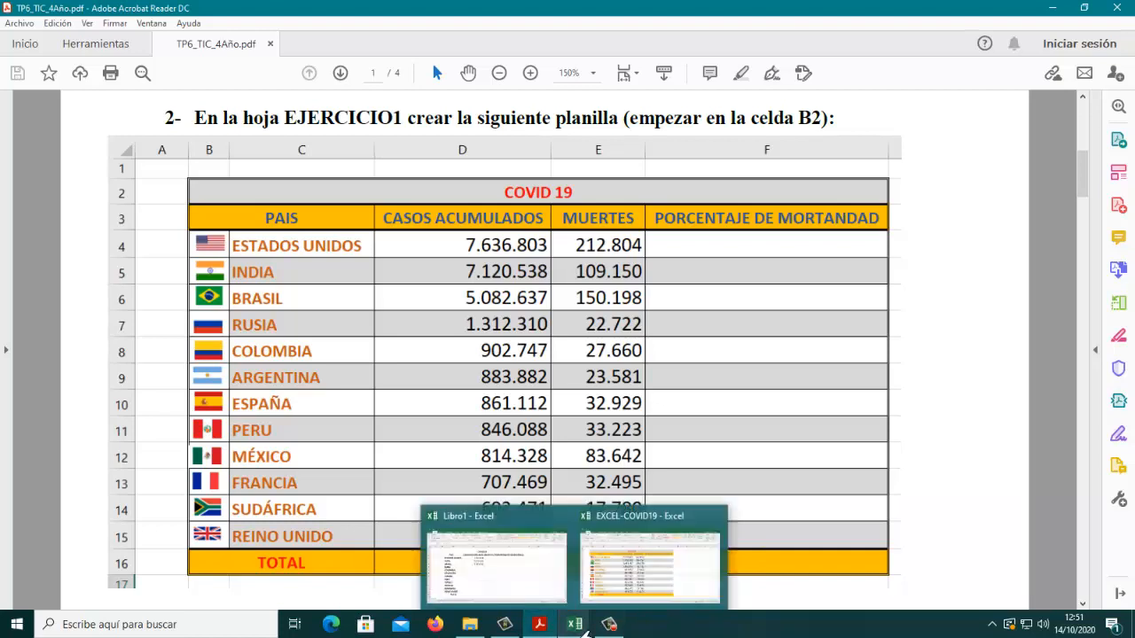
pyautogui.click(635, 534)
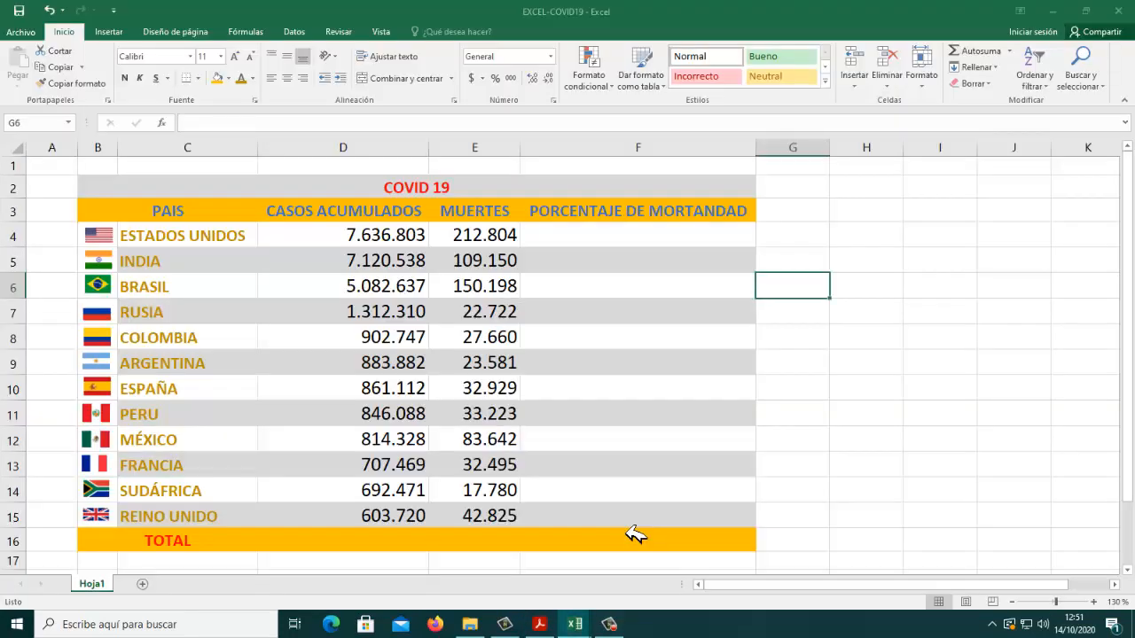
# Step: Set an outline border with the double line style and automatic colour for the whole table, B2:F16, in the cell format settings
pyautogui.moveTo(111, 188); pyautogui.dragTo(120, 543)
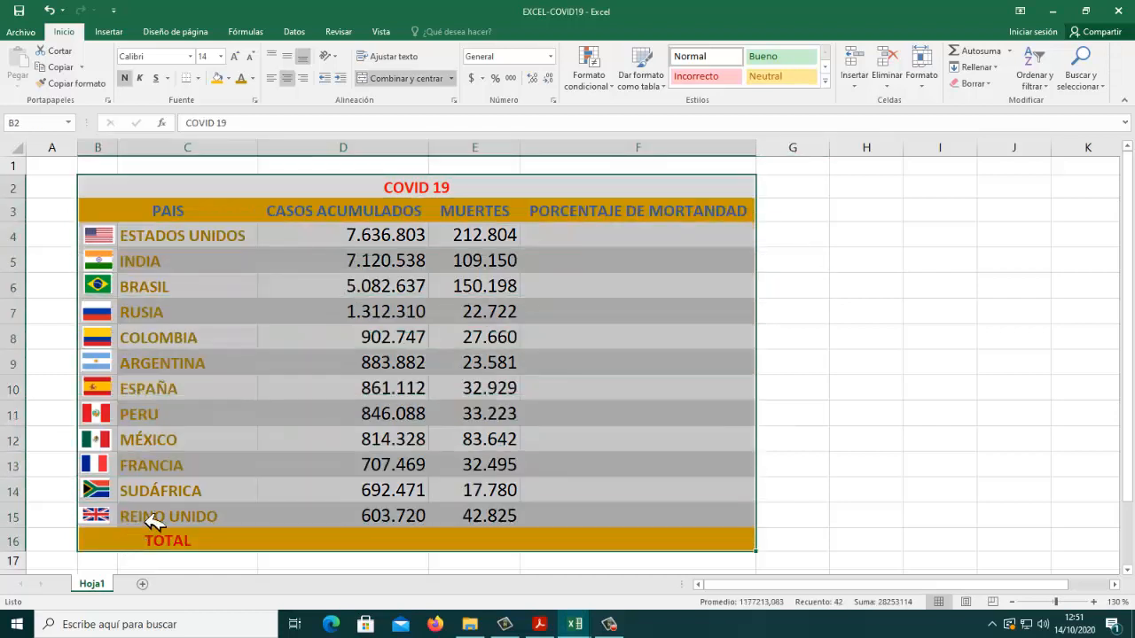
pyautogui.rightClick(571, 320)
pyautogui.press('Escape')
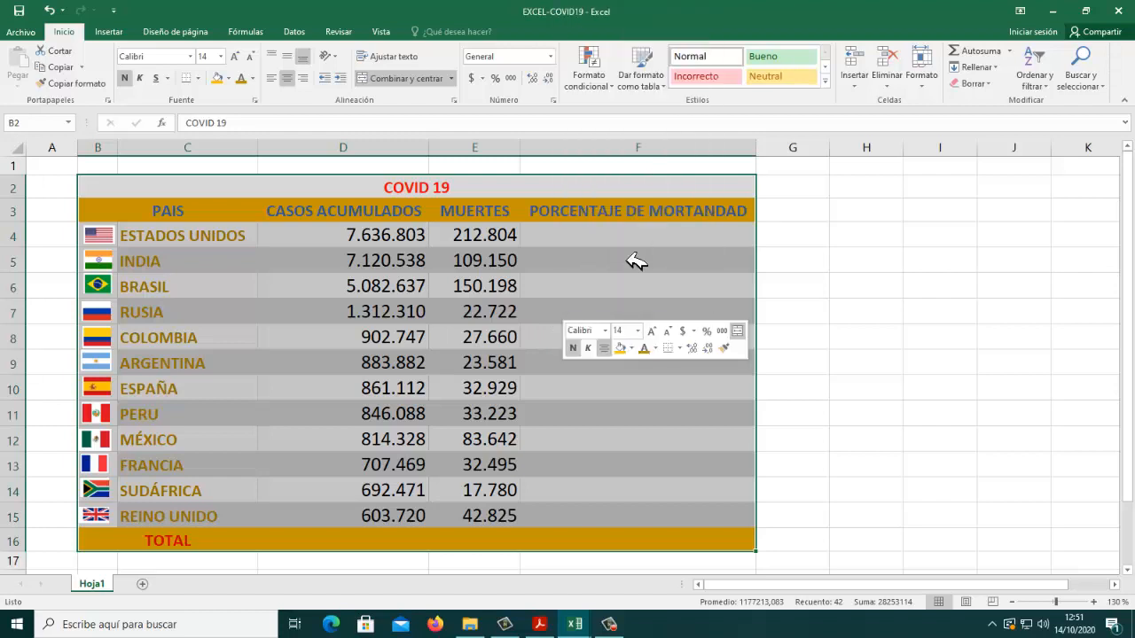
pyautogui.hotkey('ctrl', '1')
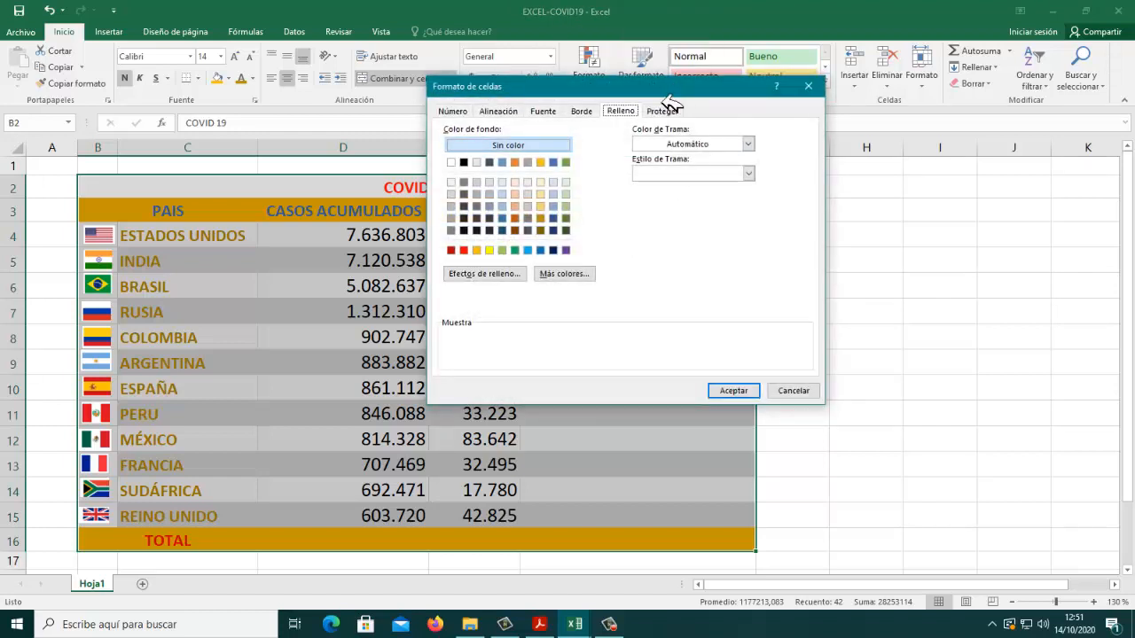
pyautogui.moveTo(667, 96); pyautogui.dragTo(650, 208)
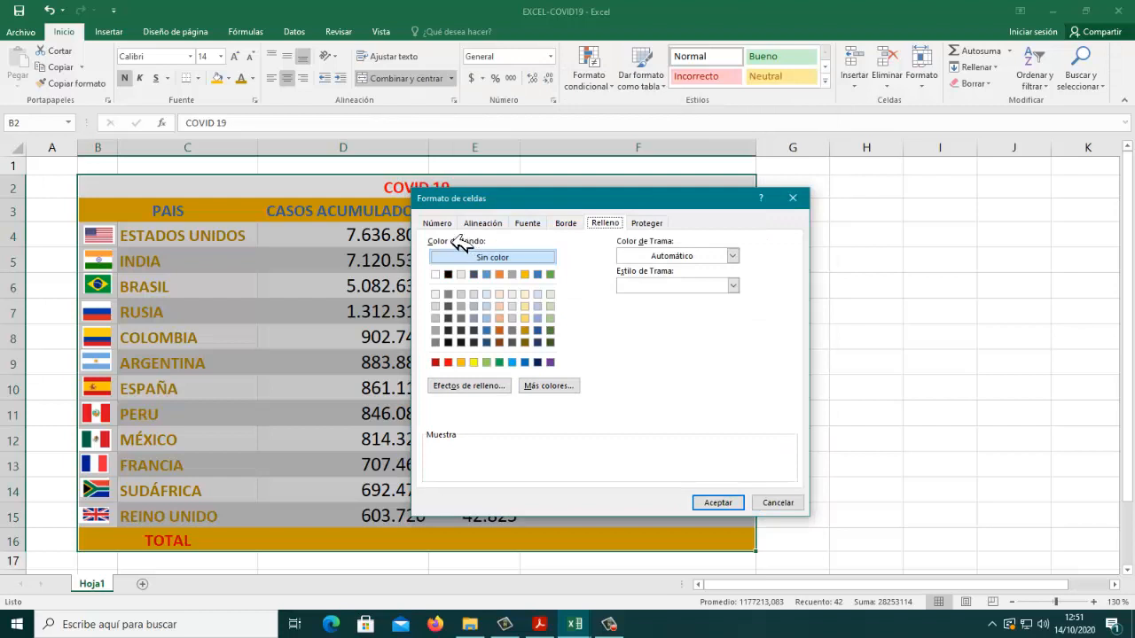
pyautogui.click(569, 226)
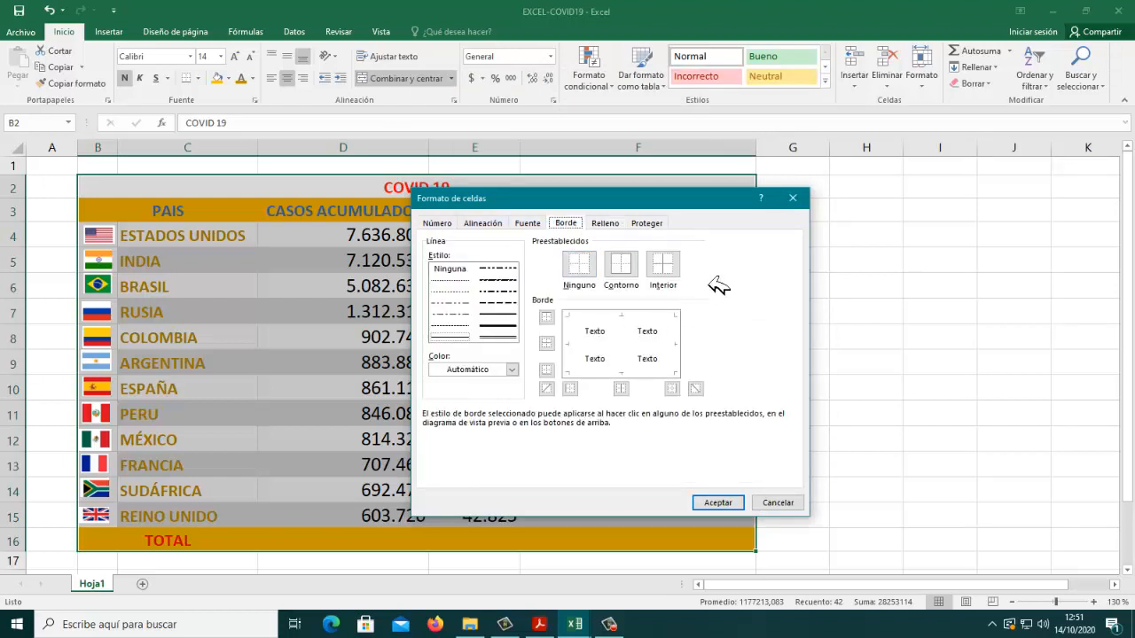
pyautogui.click(504, 340)
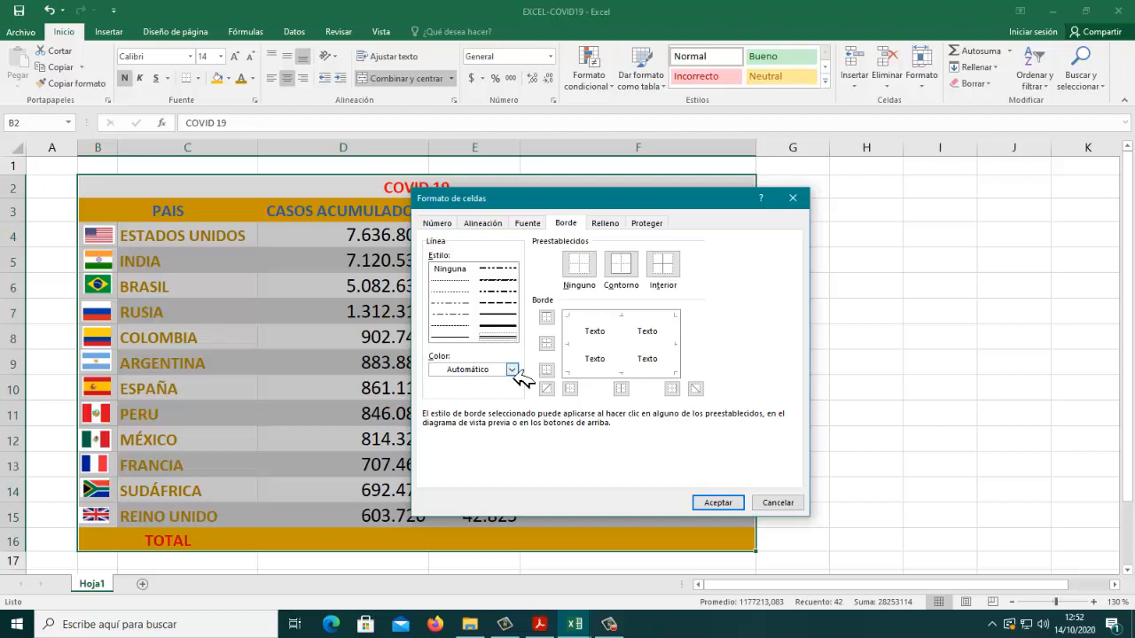
pyautogui.click(513, 370)
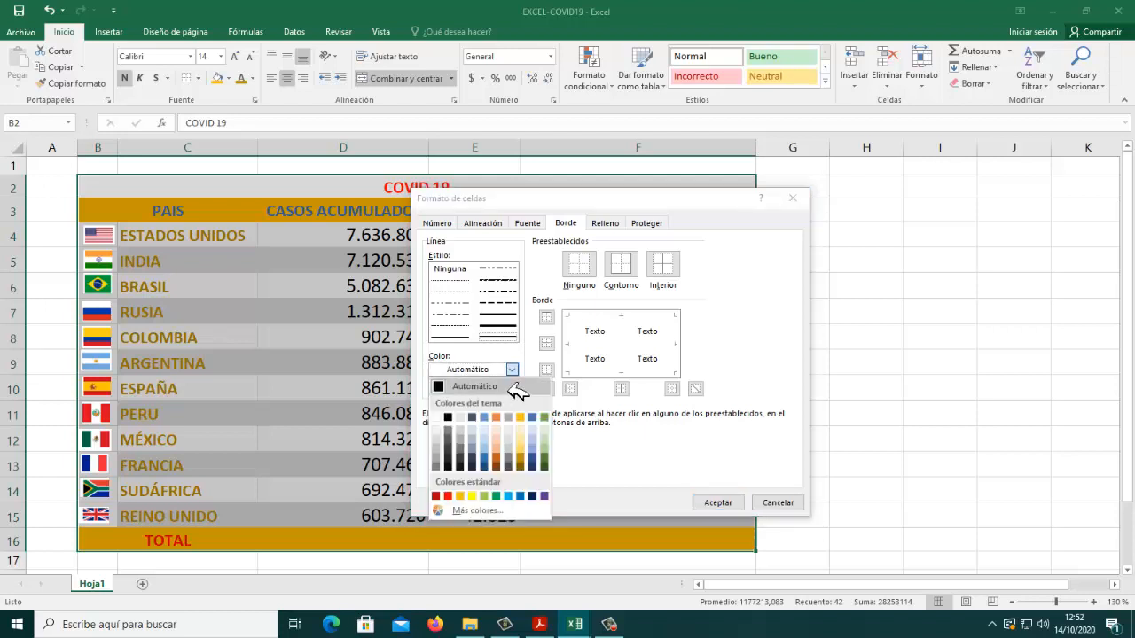
pyautogui.click(524, 383)
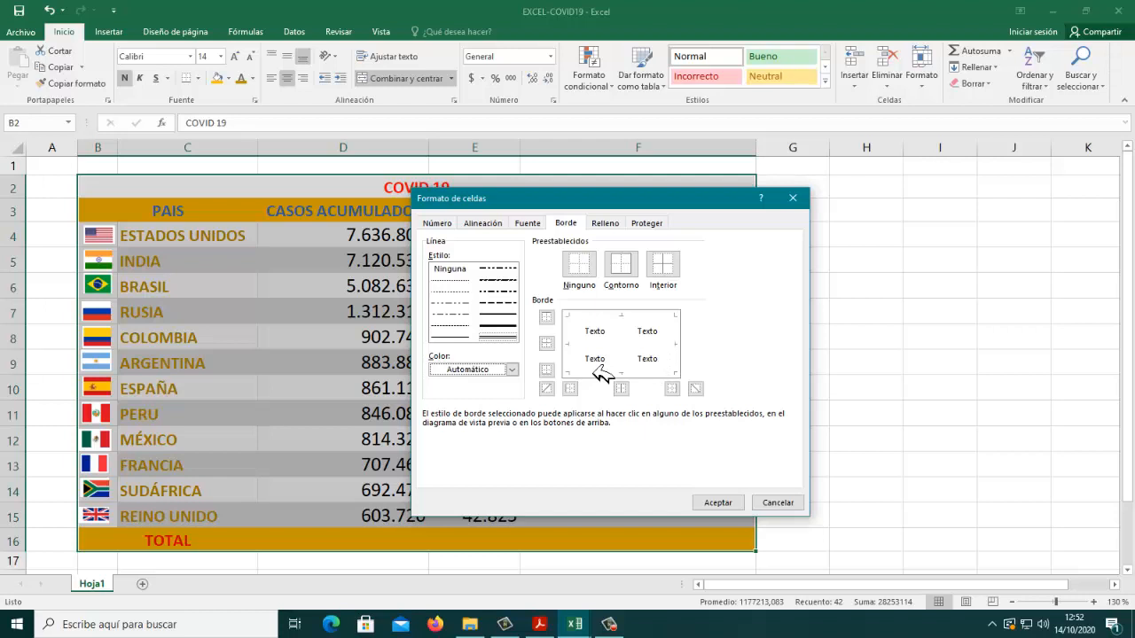
pyautogui.click(631, 277)
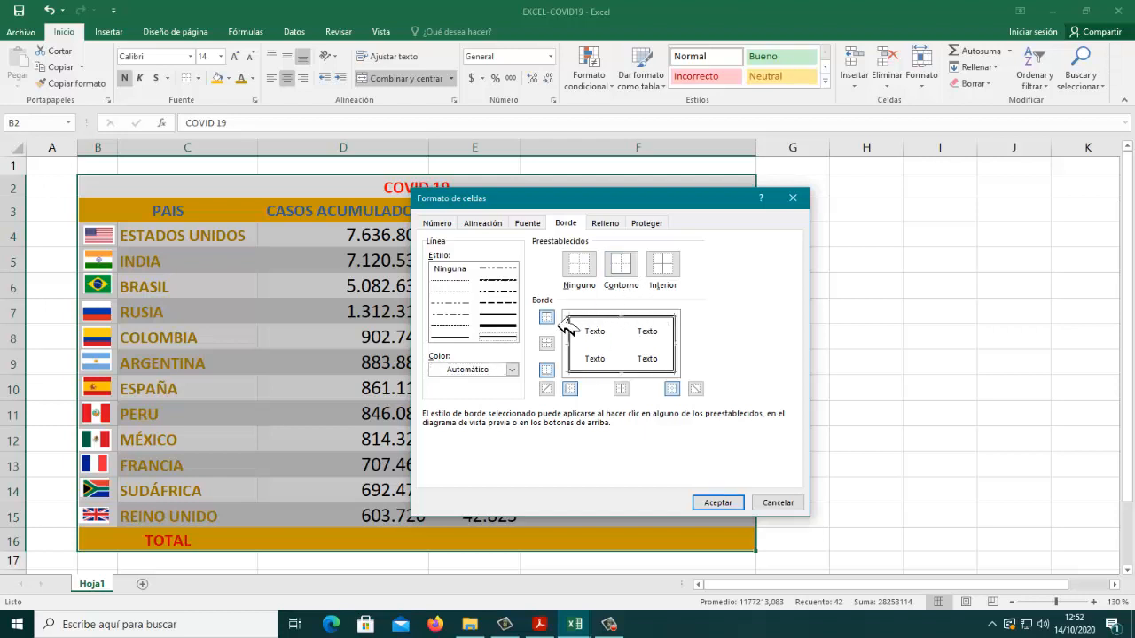
# Step: Clear the outline border and add the double line again edge by edge on all four sides of the border preview
pyautogui.click(585, 270)
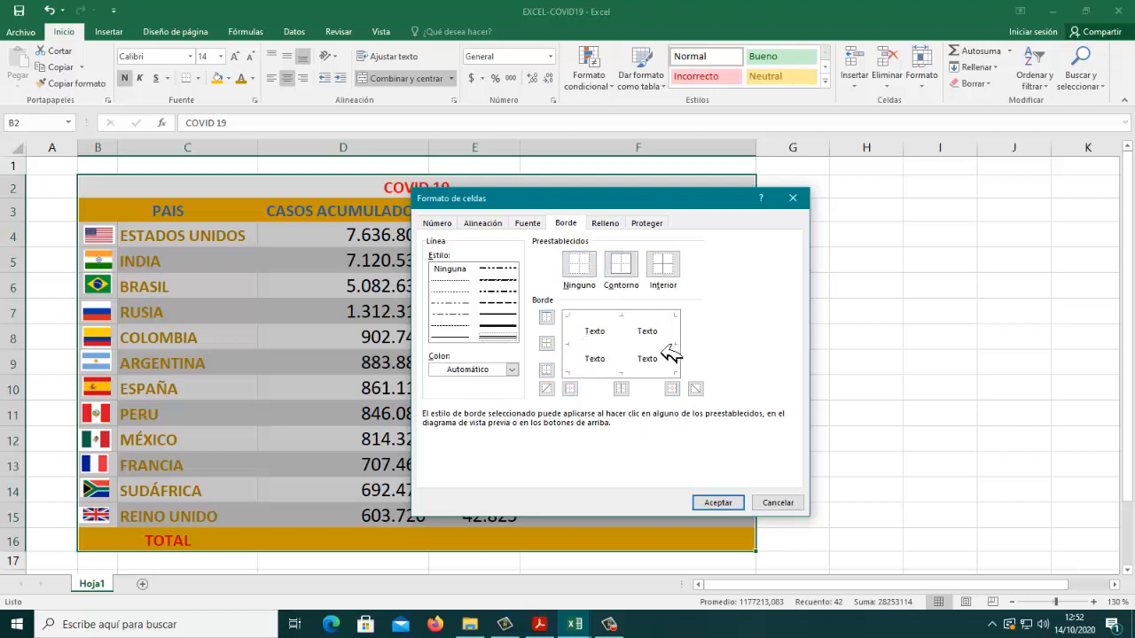
pyautogui.click(606, 326)
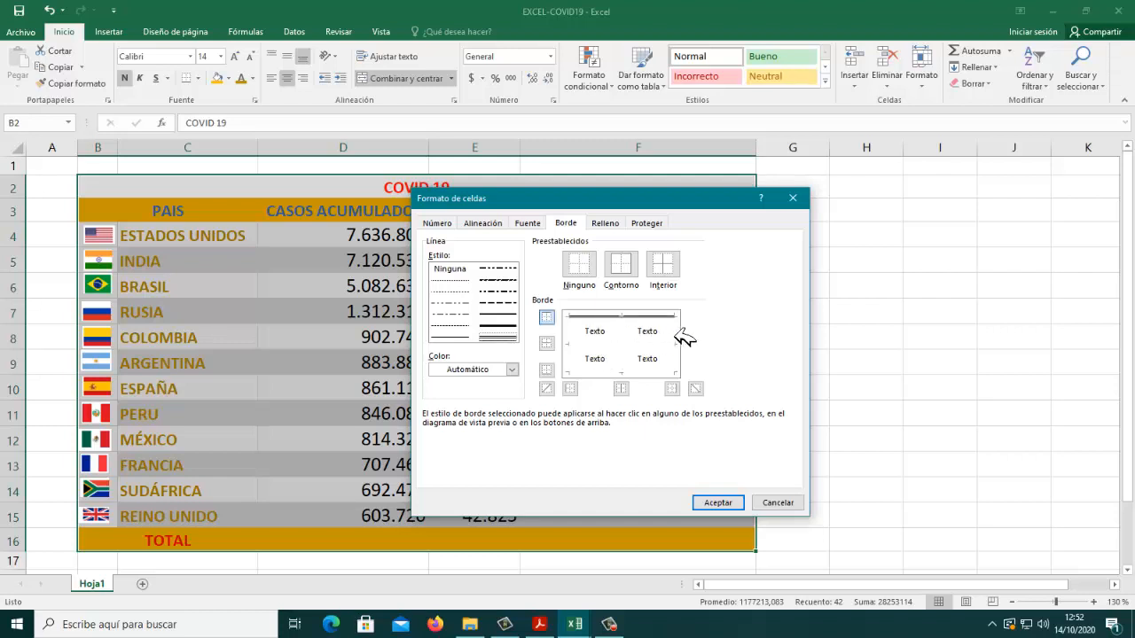
pyautogui.click(682, 336)
pyautogui.click(664, 371)
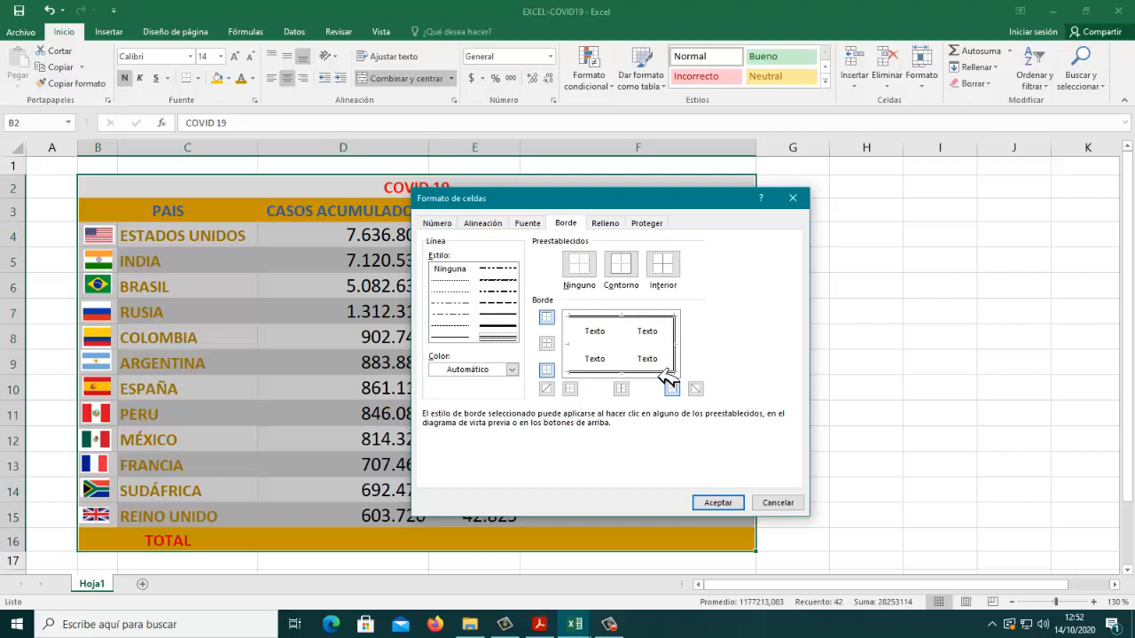
pyautogui.click(574, 362)
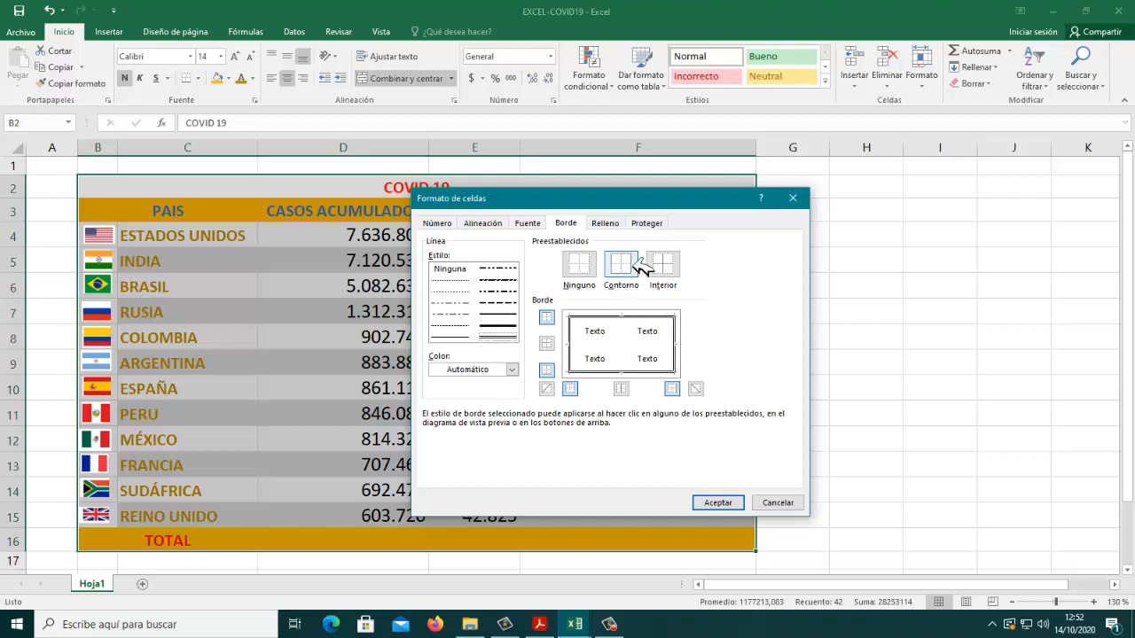
# Step: Set the table's interior borders to the thin single solid line style
pyautogui.moveTo(649, 219); pyautogui.dragTo(740, 238)
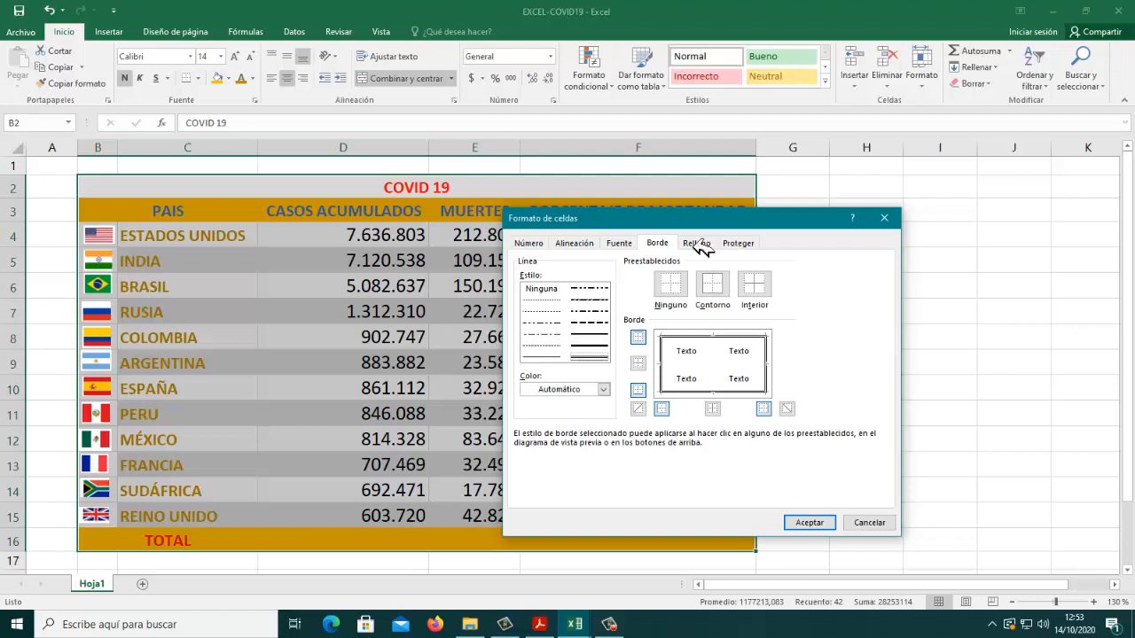
pyautogui.click(555, 358)
pyautogui.click(760, 293)
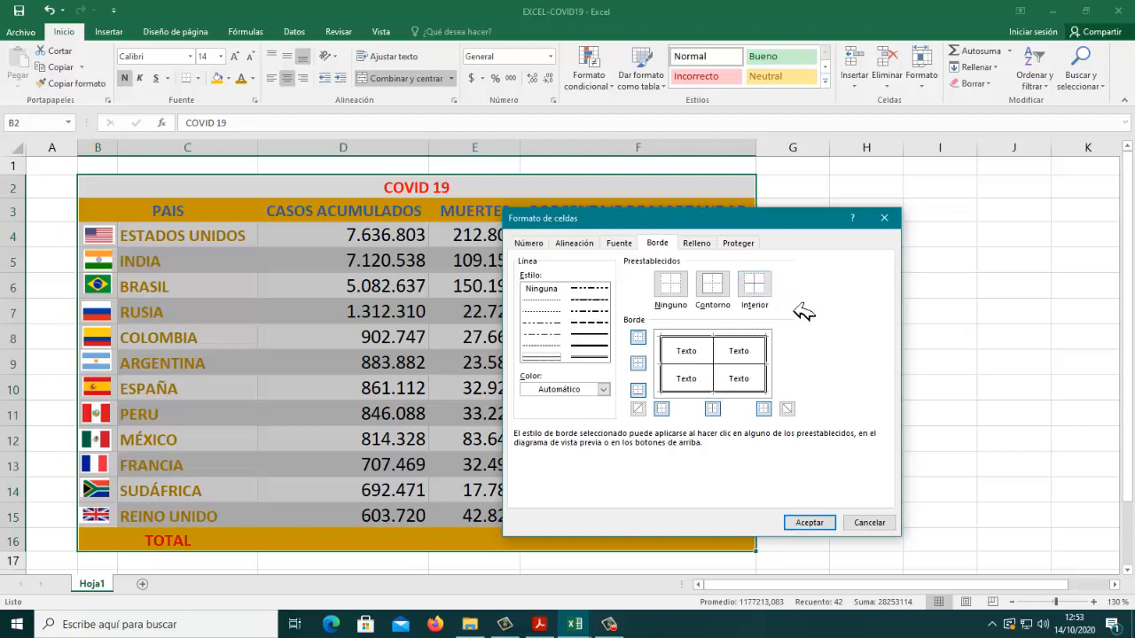
# Step: Remove the inner horizontal and vertical lines one by one in the border preview and add them again
pyautogui.click(740, 366)
pyautogui.click(714, 368)
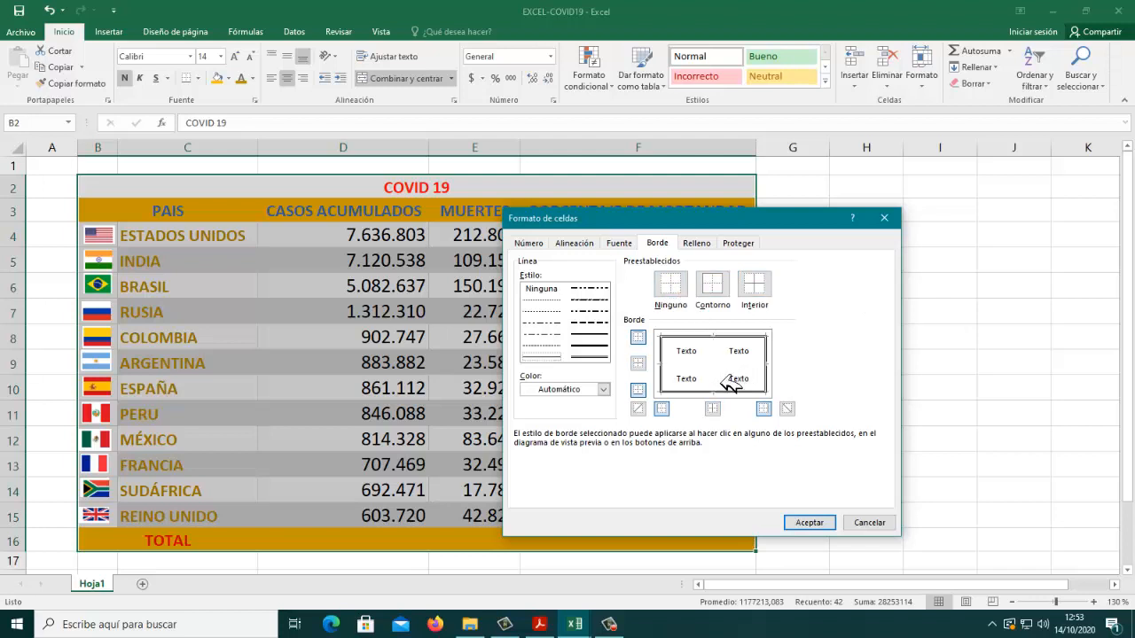
pyautogui.click(742, 366)
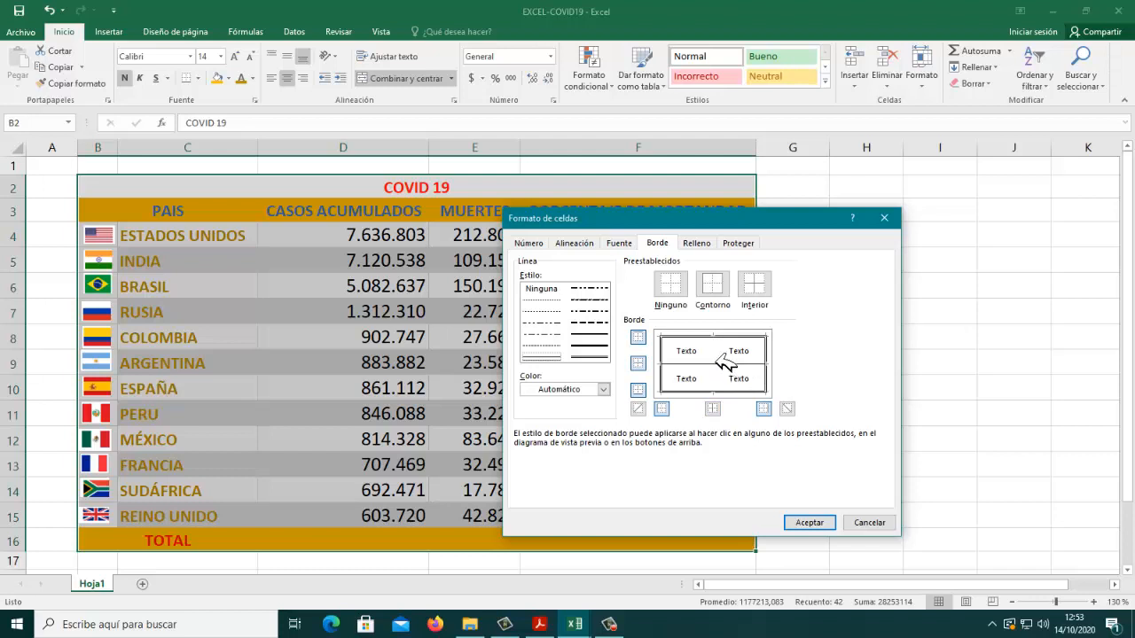
pyautogui.click(717, 363)
pyautogui.click(736, 367)
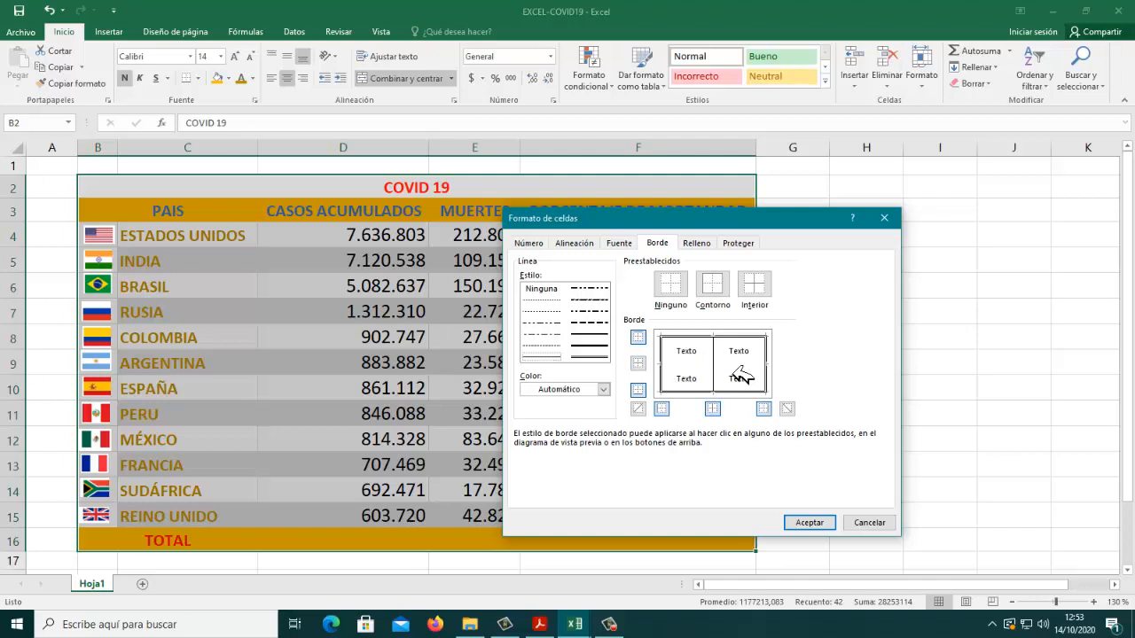
pyautogui.click(735, 367)
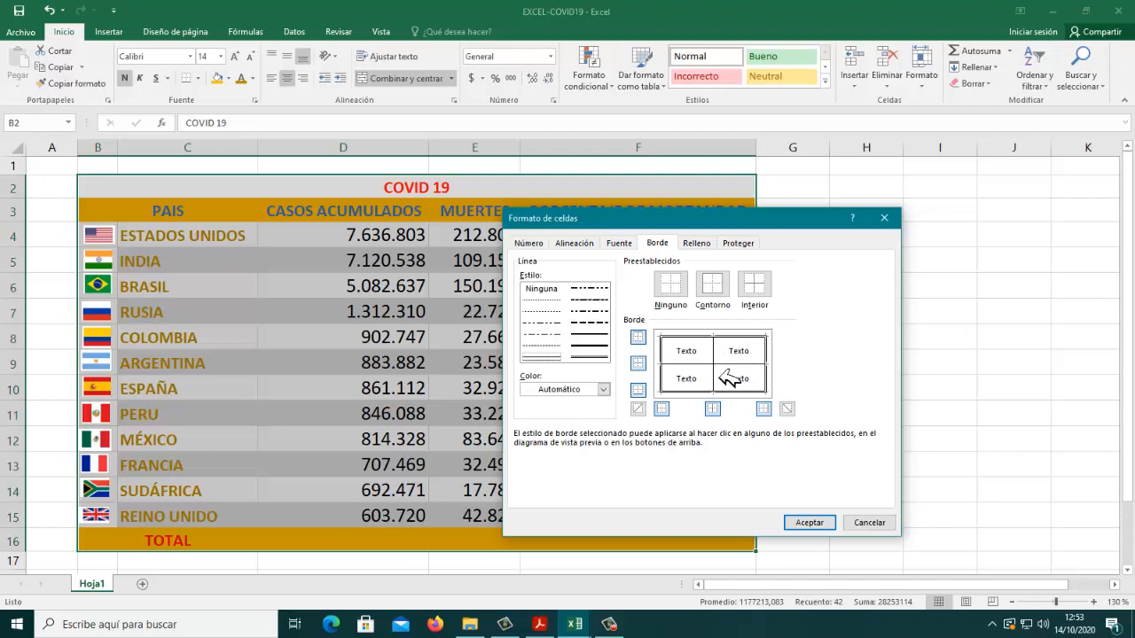
# Step: Accept the border settings for B2:F16 and deselect the table
pyautogui.click(823, 525)
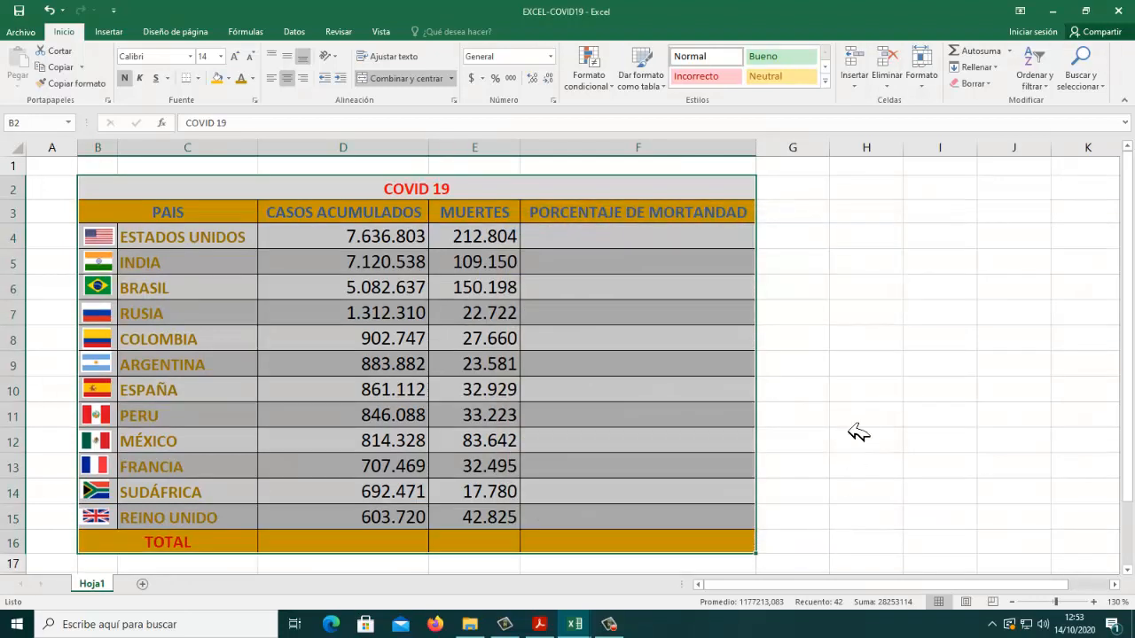
pyautogui.click(858, 428)
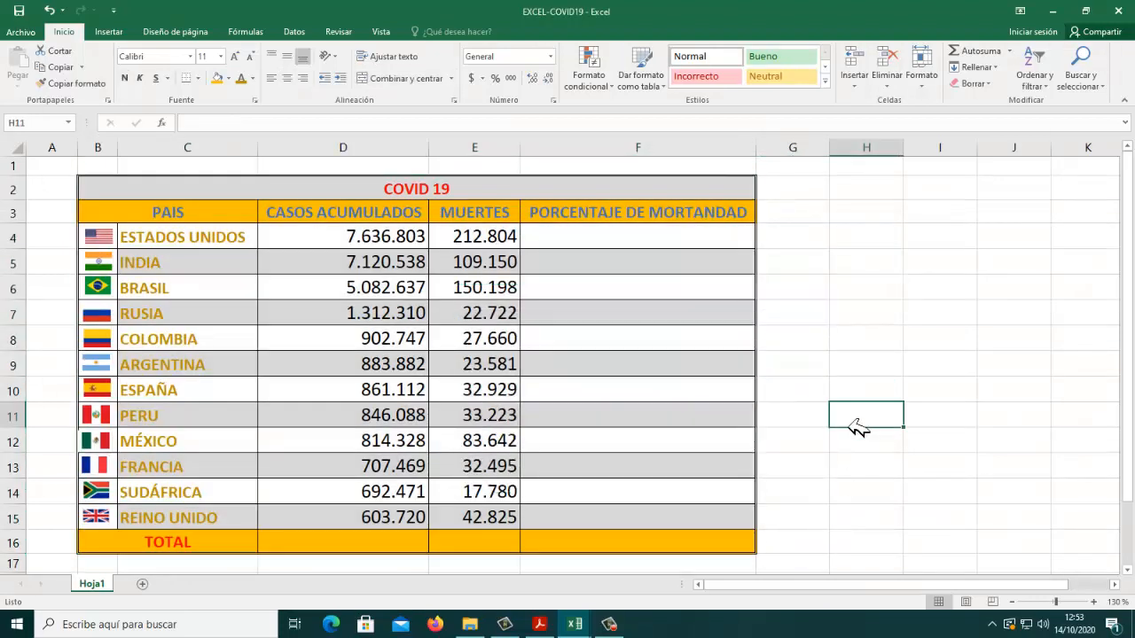